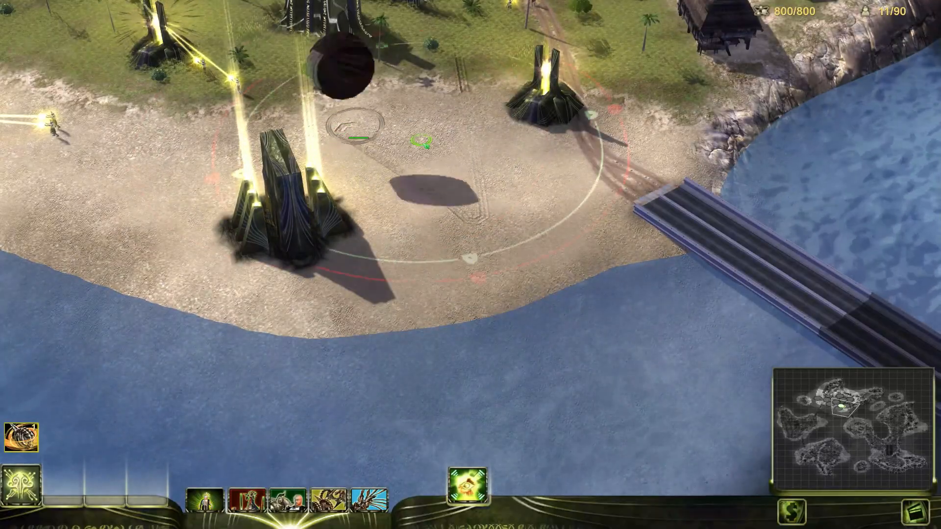
# Quit the running battle, exit Universe at War to the desktop and dismiss the launcher's error message
pyautogui.press('Escape')
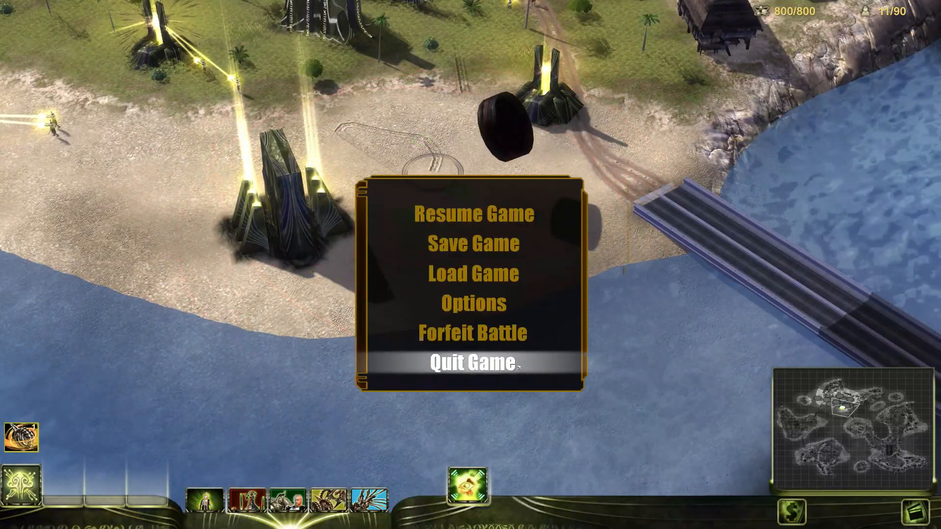
pyautogui.click(470, 363)
pyautogui.click(416, 259)
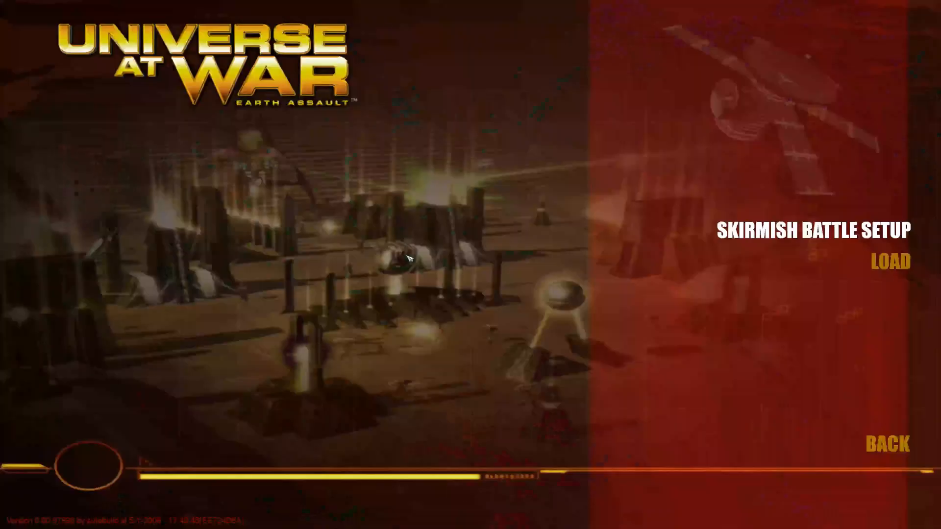
pyautogui.click(872, 441)
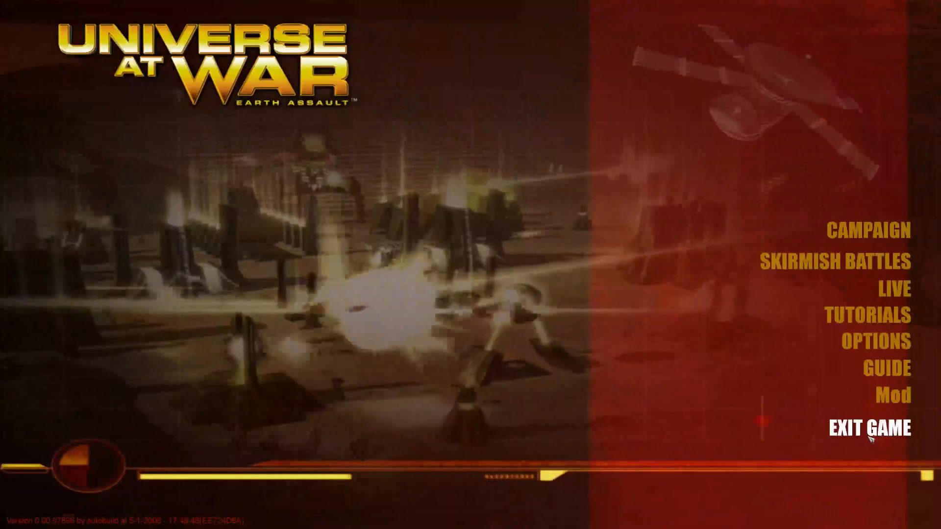
pyautogui.click(868, 431)
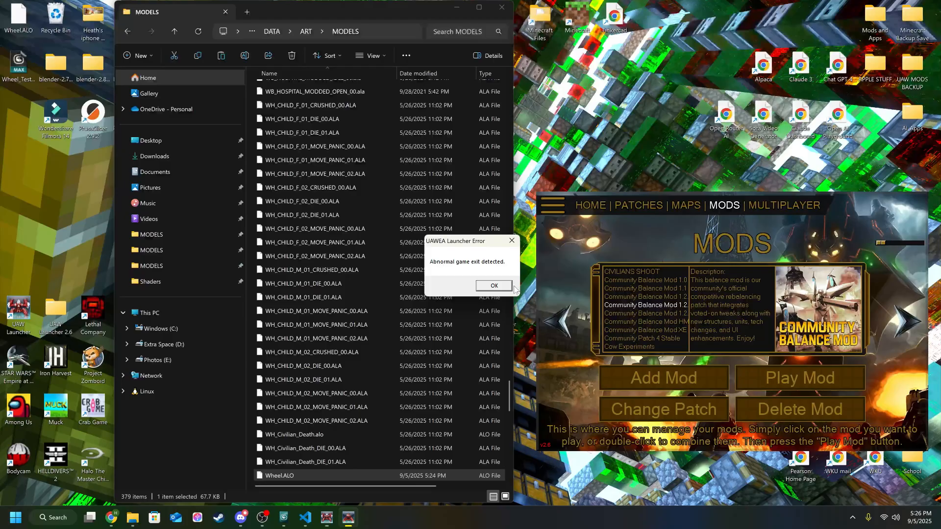
pyautogui.click(510, 286)
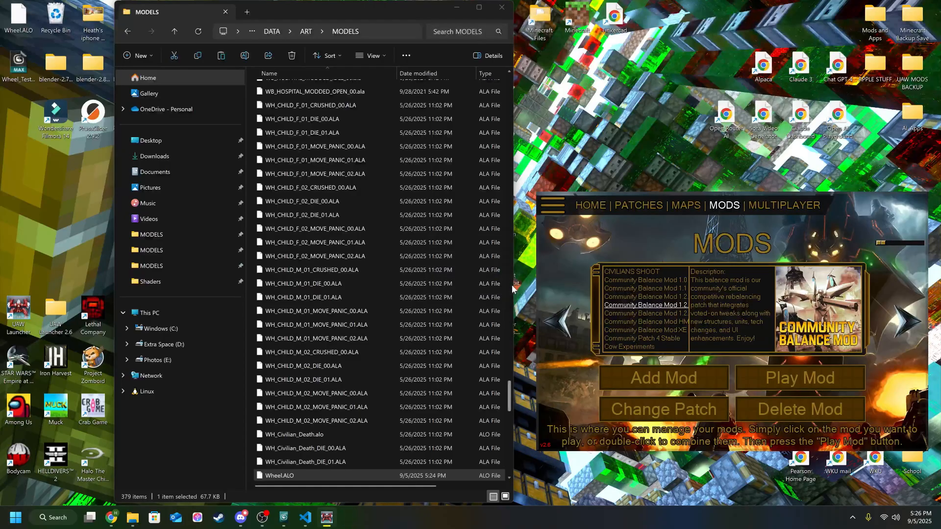
# Minimize the MODELS folder window and close the first two untitled 3ds Max scenes without saving
pyautogui.click(455, 7)
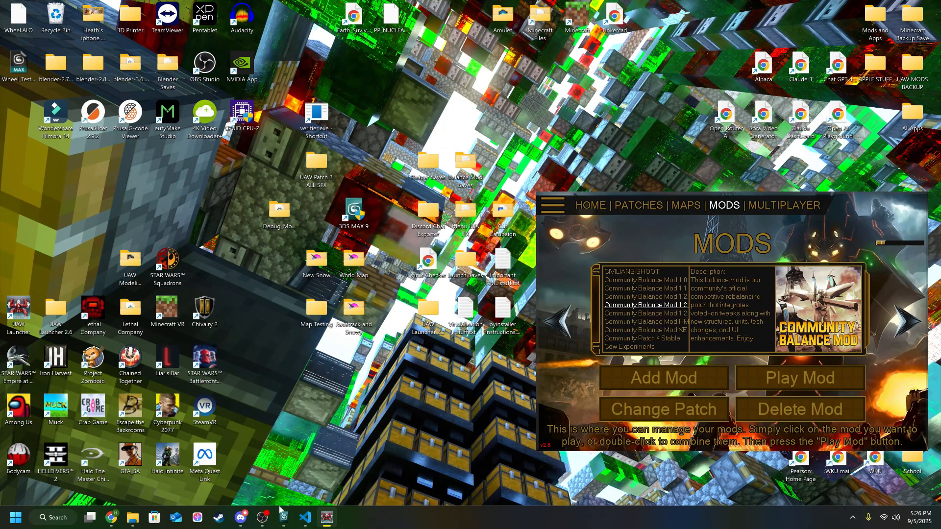
pyautogui.moveTo(283, 515)
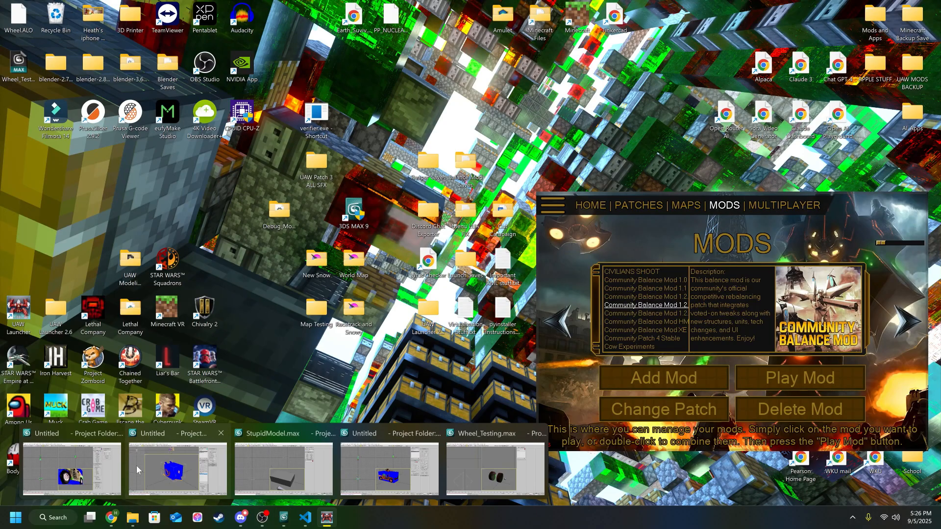
pyautogui.moveTo(104, 460)
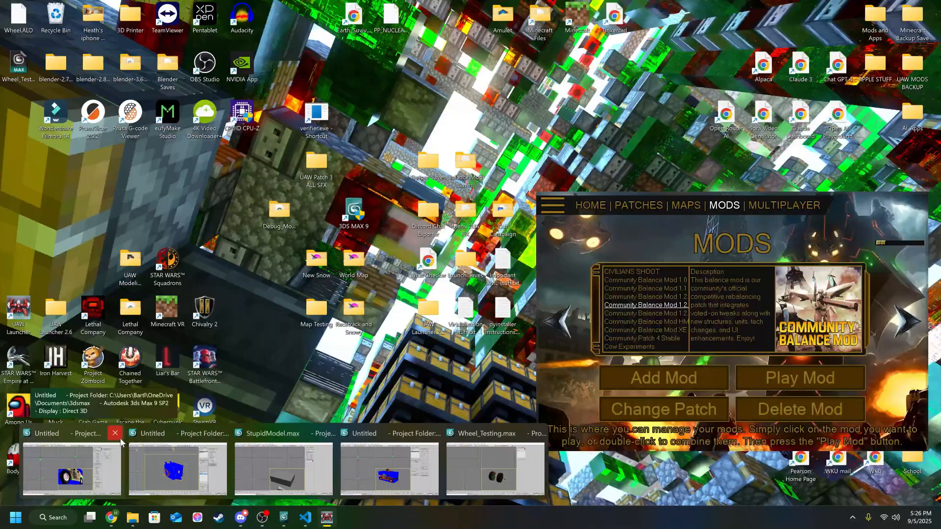
pyautogui.click(120, 438)
pyautogui.click(479, 290)
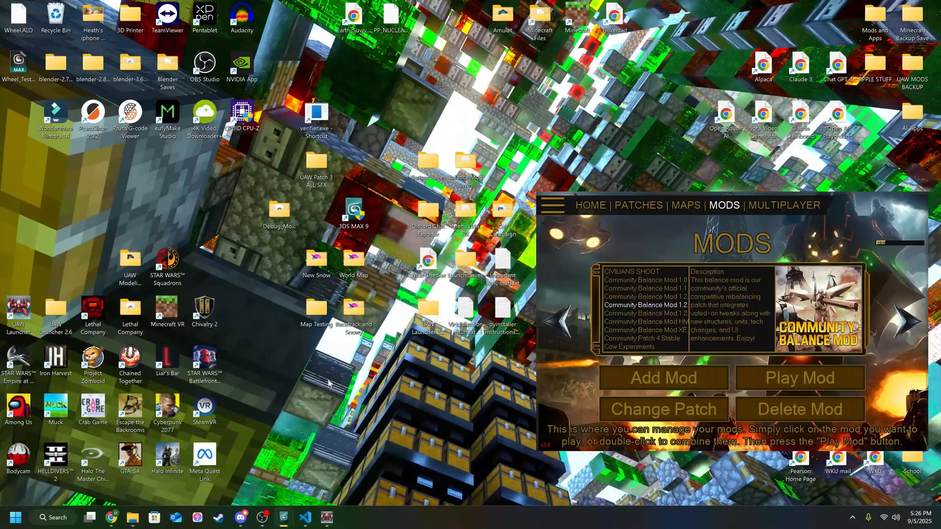
pyautogui.moveTo(290, 518)
pyautogui.click(168, 434)
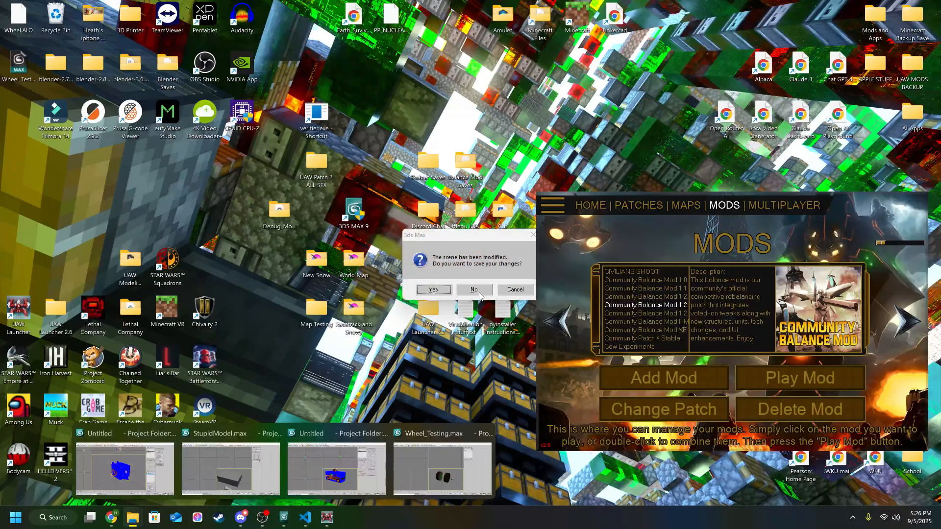
pyautogui.click(478, 293)
pyautogui.moveTo(286, 519)
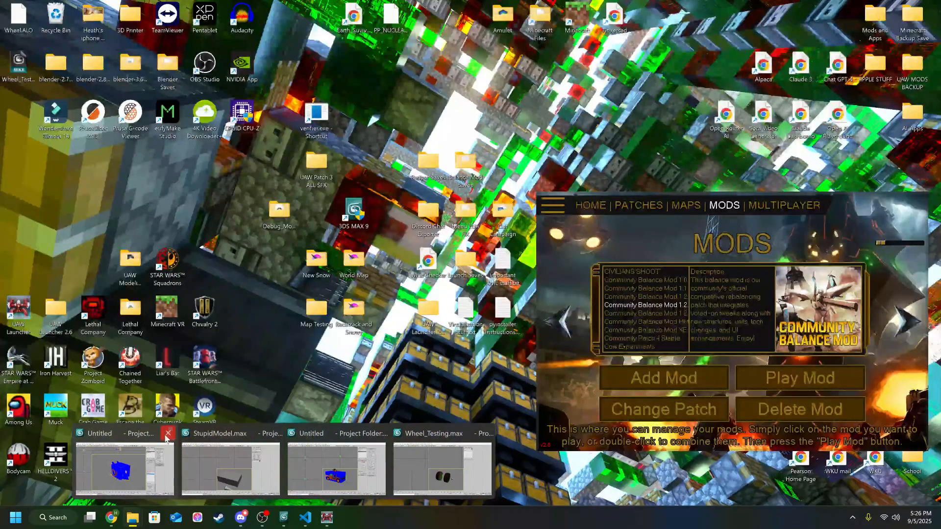
pyautogui.click(167, 434)
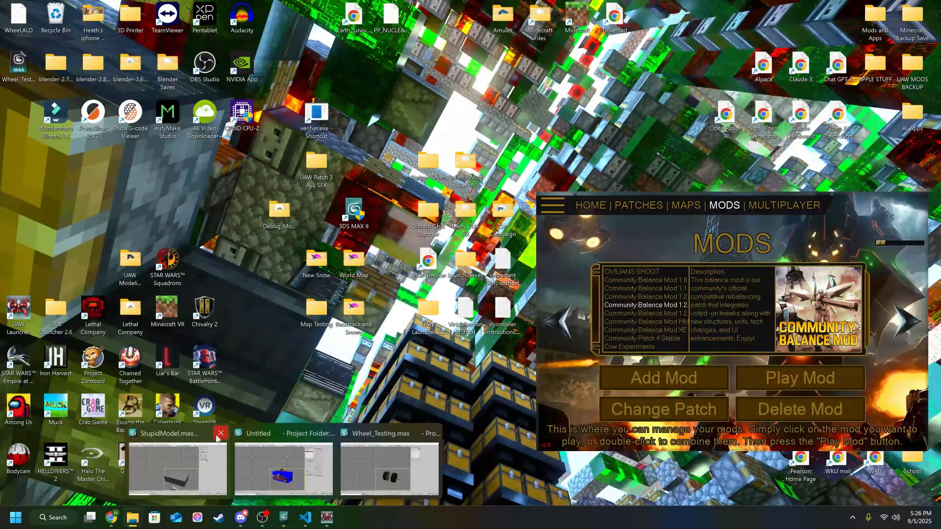
# Close the StupidModel, remaining untitled and Wheel_Testing 3ds Max windows without saving changes
pyautogui.click(218, 434)
pyautogui.click(472, 288)
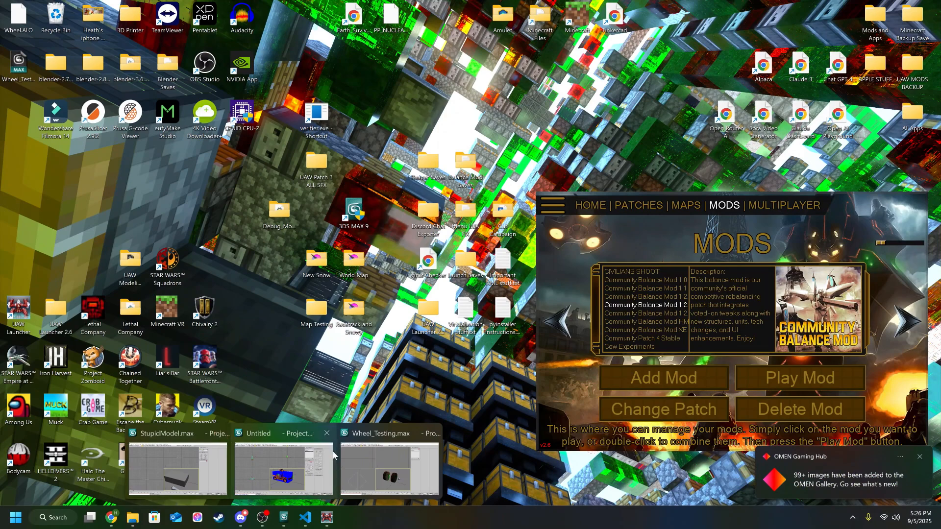
pyautogui.click(327, 434)
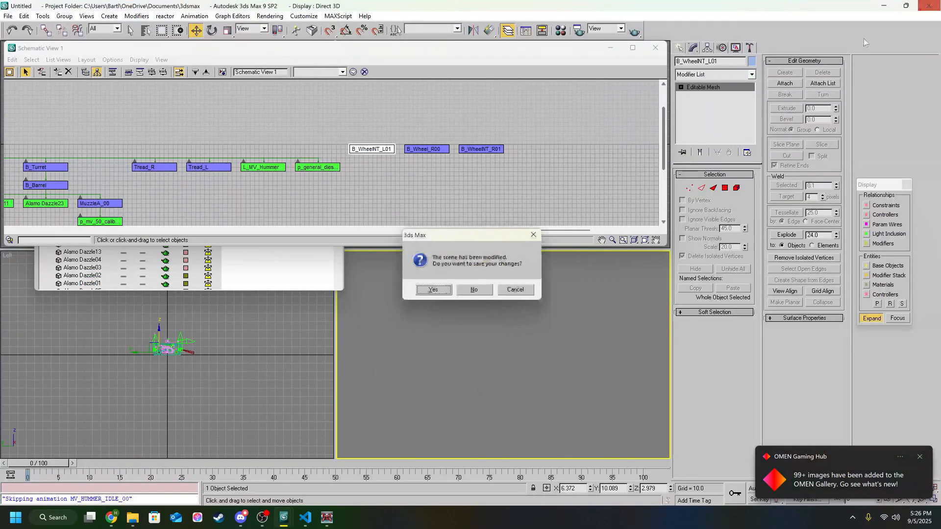
pyautogui.click(473, 289)
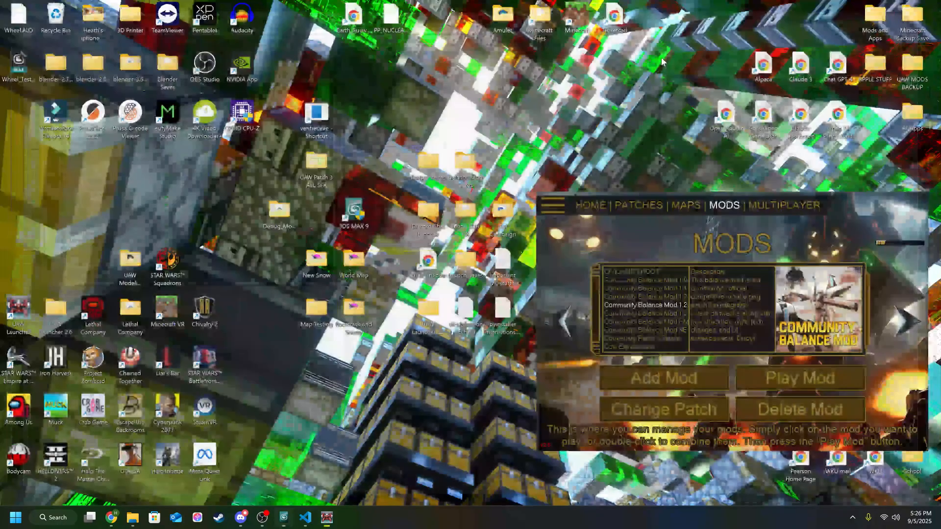
pyautogui.click(287, 515)
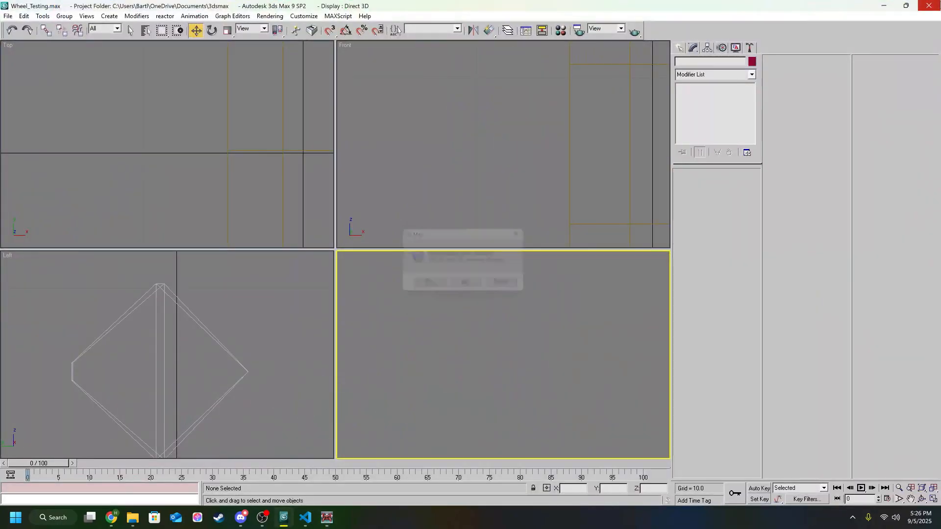
pyautogui.click(477, 290)
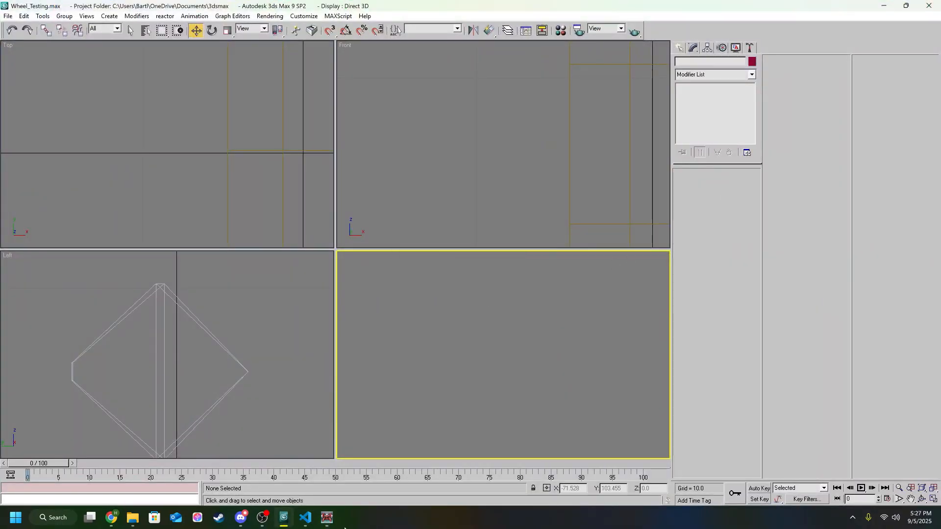
pyautogui.rightClick(287, 518)
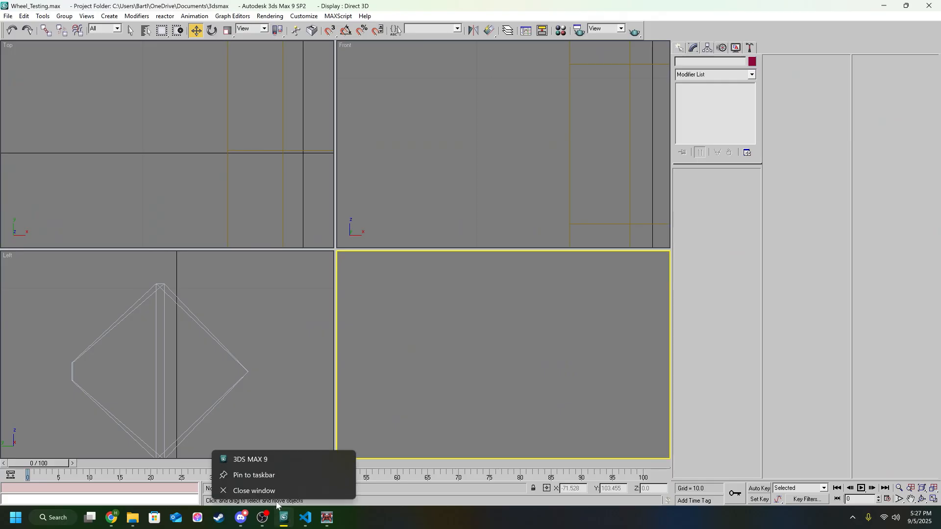
pyautogui.click(269, 493)
# Start a fresh 3ds Max 9 session and load the Alamo Object Importer MAXScript utility
pyautogui.doubleClick(353, 213)
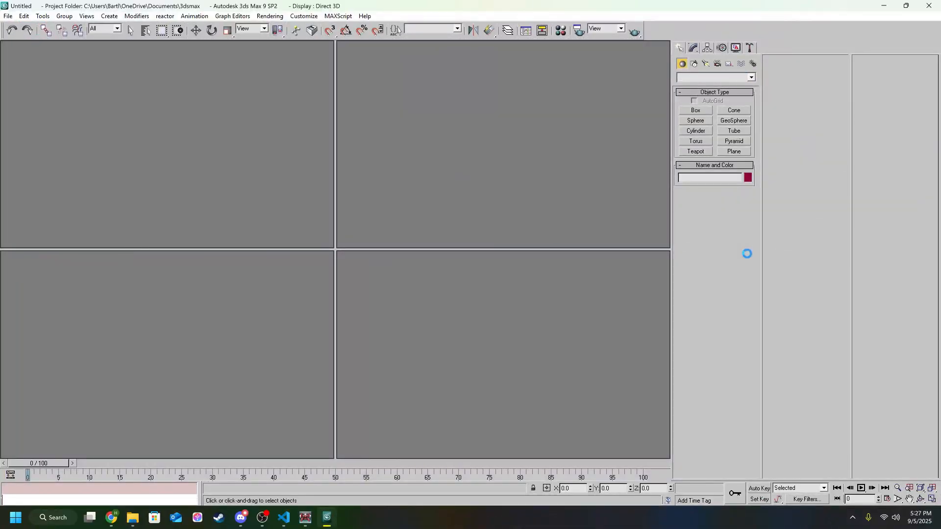
pyautogui.click(594, 371)
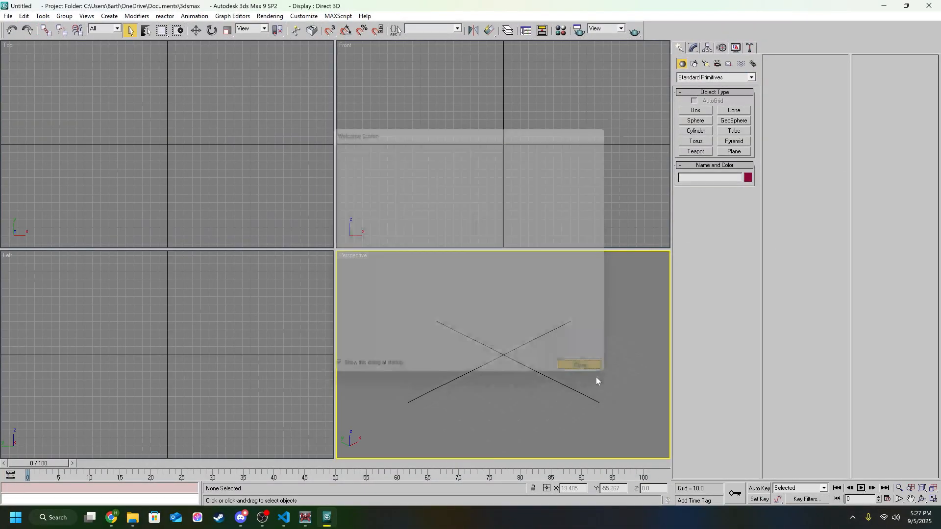
pyautogui.click(749, 48)
pyautogui.click(722, 181)
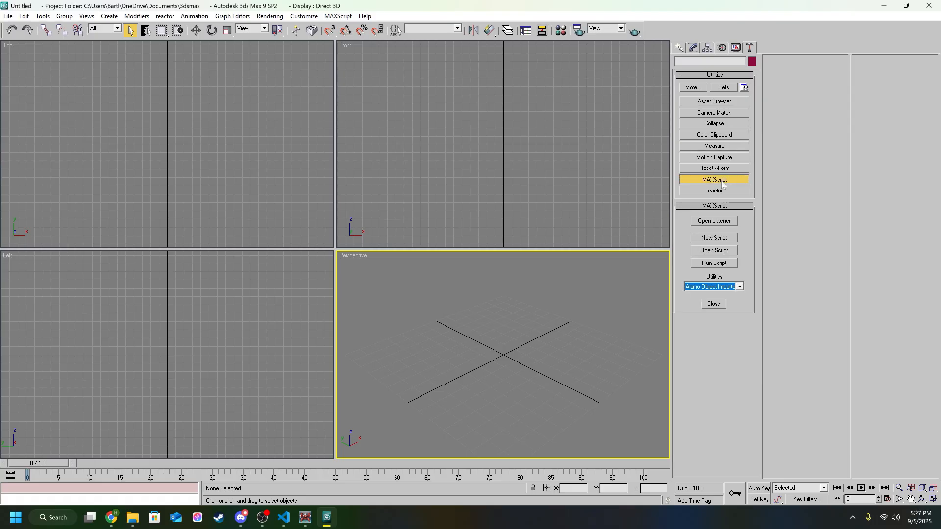
pyautogui.click(735, 286)
pyautogui.click(722, 296)
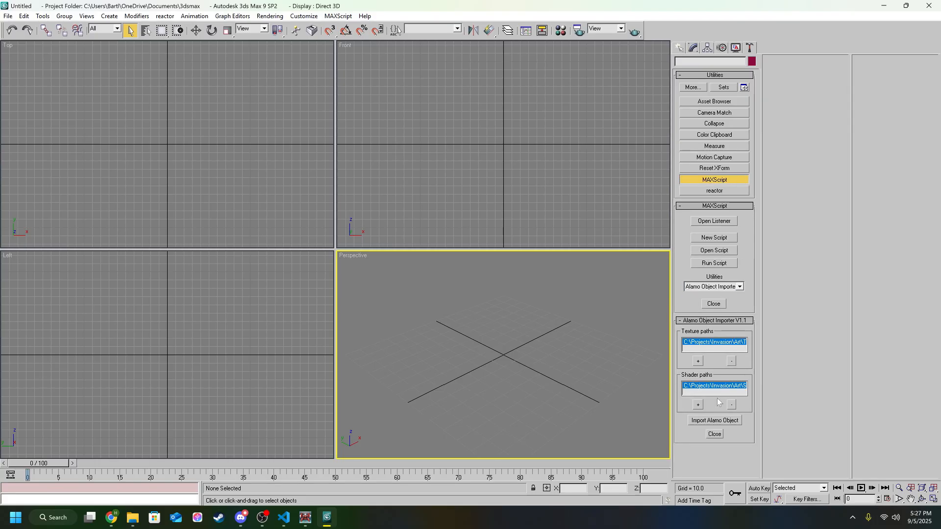
pyautogui.click(717, 421)
pyautogui.scroll(-6, 42, 274)
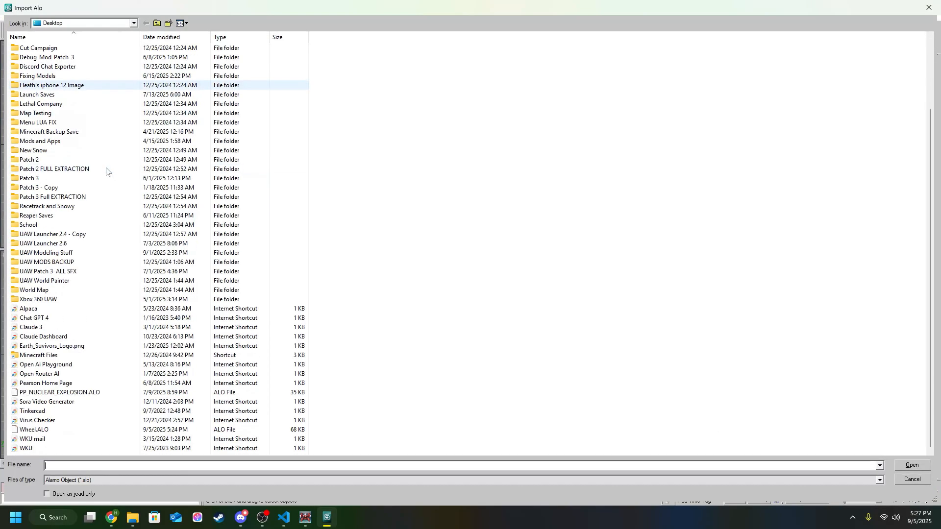
pyautogui.scroll(3, 42, 275)
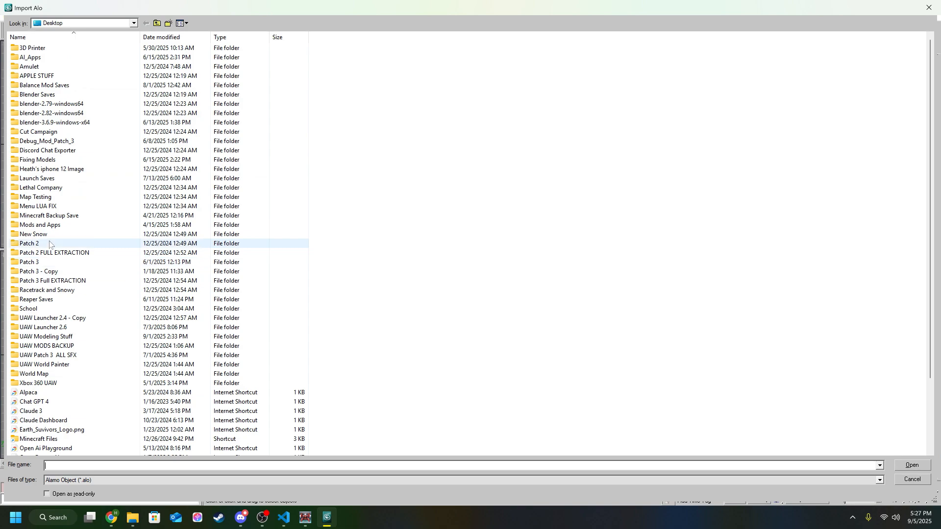
pyautogui.doubleClick(73, 329)
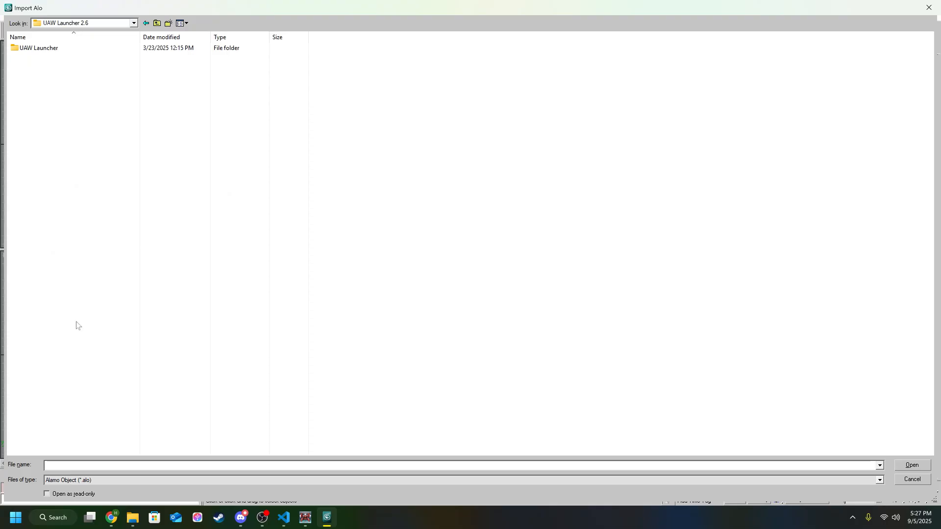
pyautogui.doubleClick(41, 49)
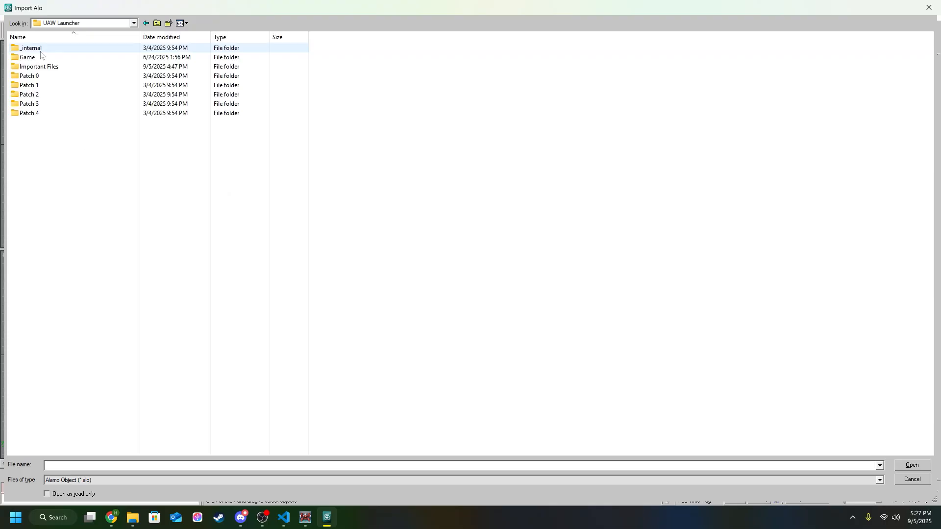
pyautogui.doubleClick(37, 58)
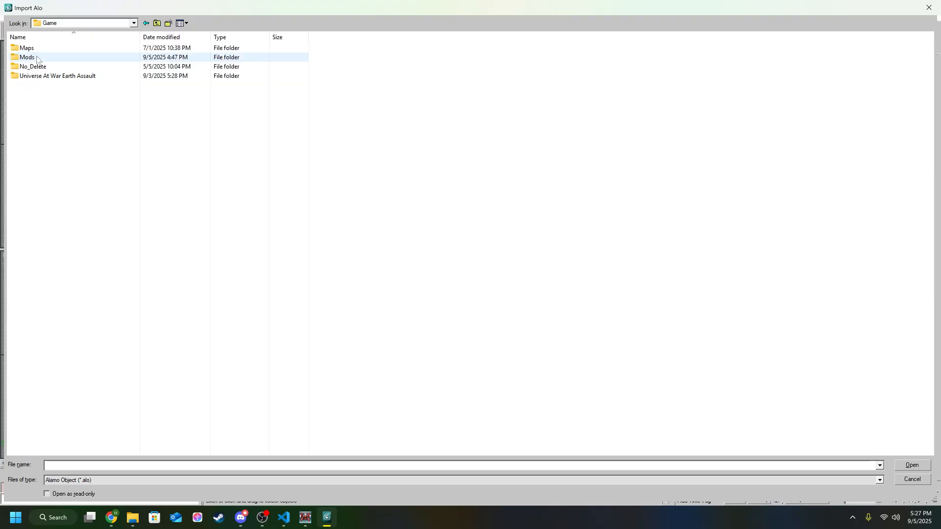
pyautogui.click(133, 23)
pyautogui.click(133, 23)
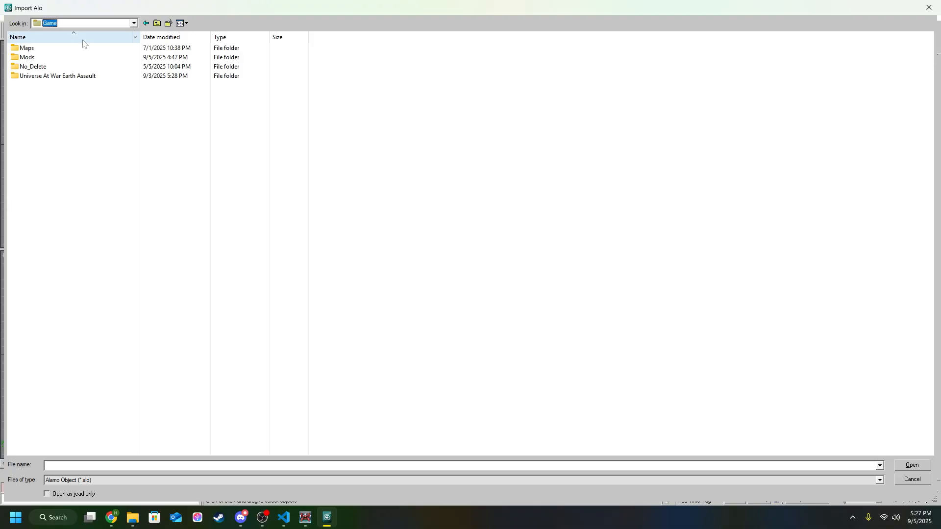
pyautogui.click(929, 8)
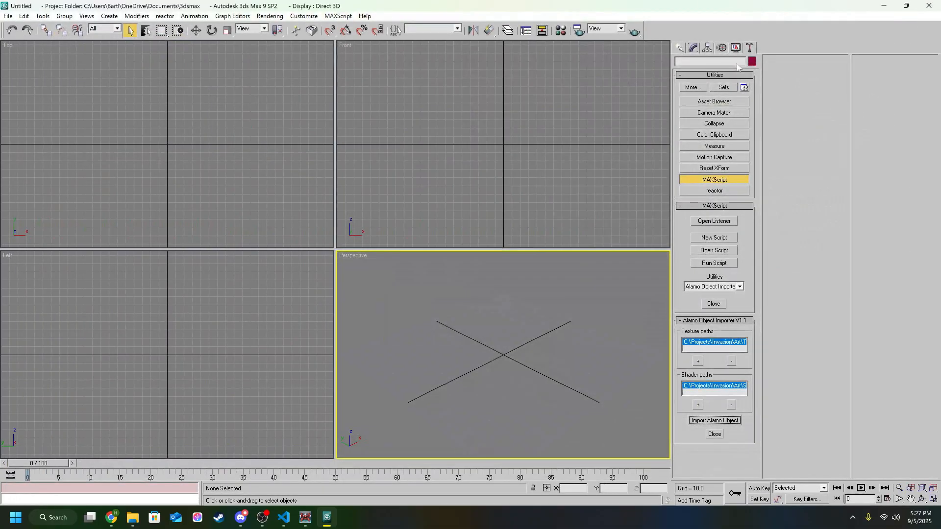
# Start importing an Alamo object and browse to the MODELS folder under Patch 3, DATA, ART
pyautogui.click(724, 420)
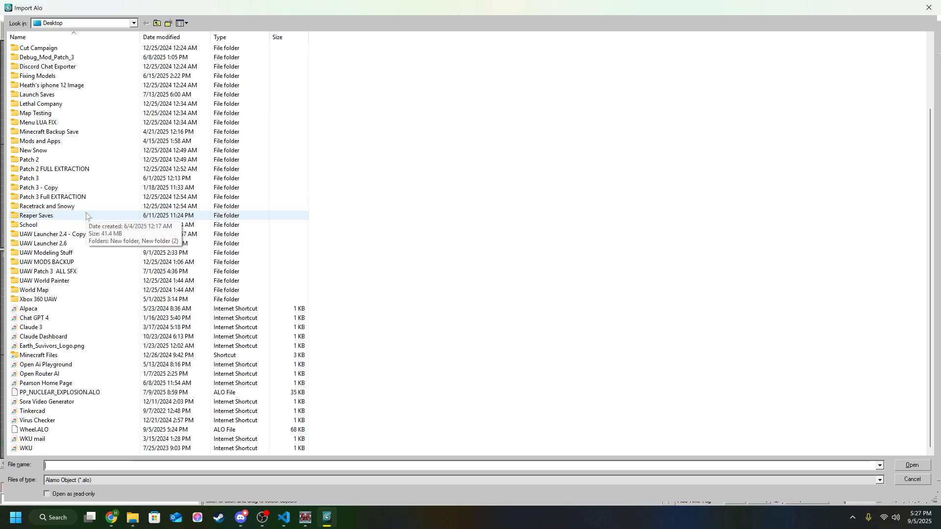
pyautogui.scroll(1, 86, 214)
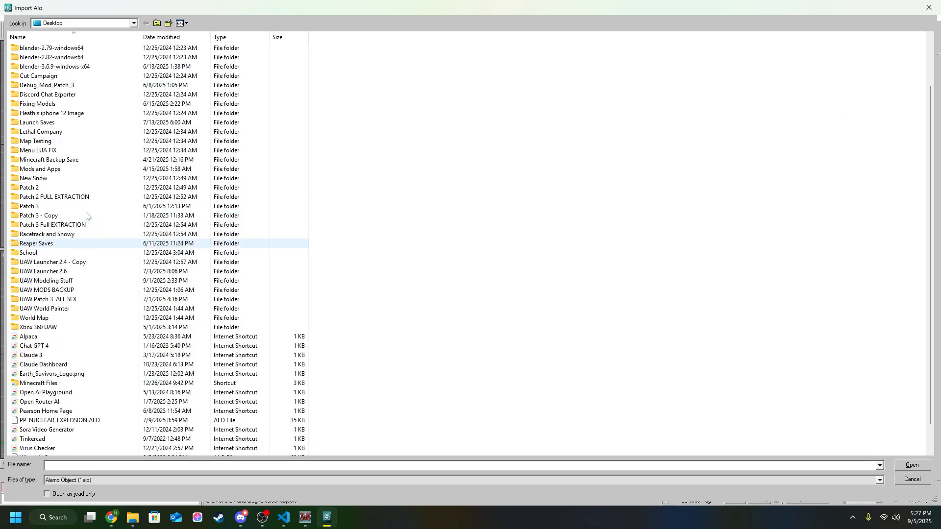
pyautogui.doubleClick(55, 210)
pyautogui.doubleClick(46, 51)
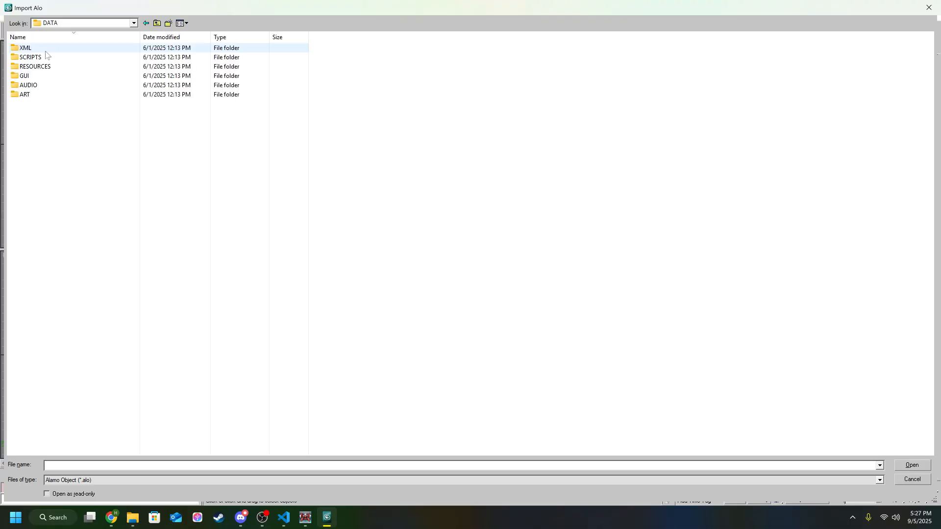
pyautogui.doubleClick(45, 53)
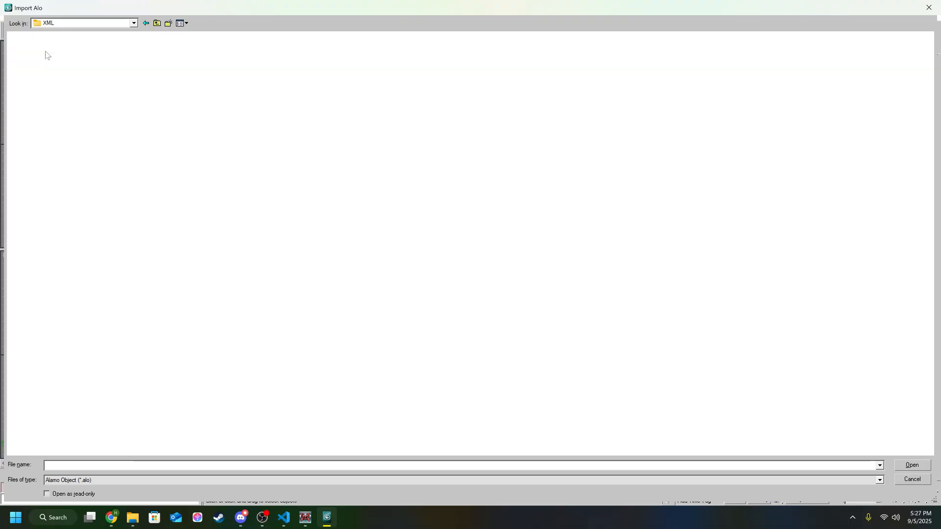
pyautogui.click(146, 23)
pyautogui.doubleClick(30, 94)
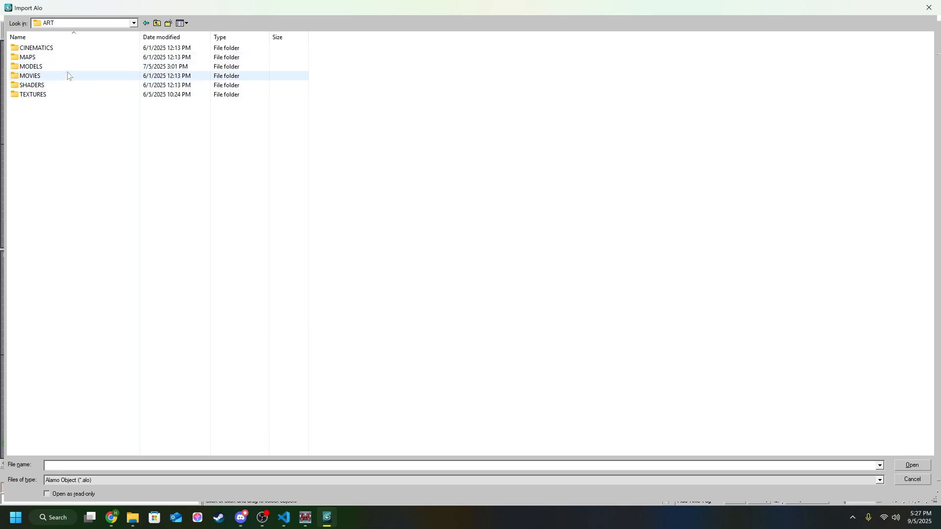
pyautogui.doubleClick(49, 66)
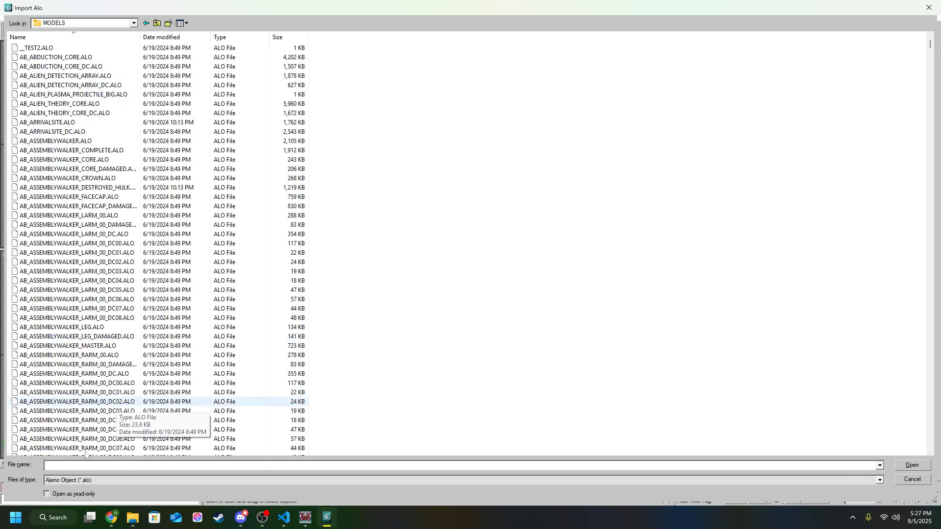
# Import the MV_HUMMER.ALO model from the MODELS folder into the empty scene
pyautogui.click(133, 23)
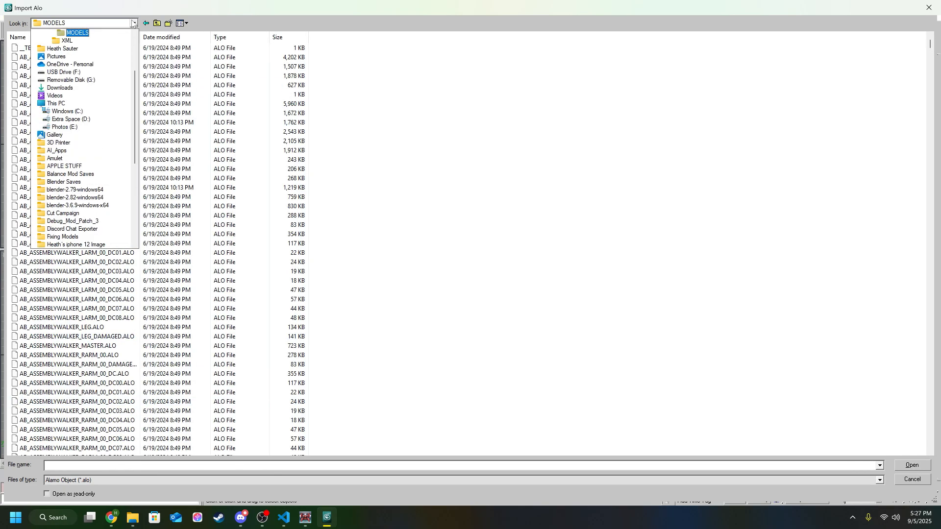
pyautogui.scroll(3, 116, 66)
pyautogui.click(131, 25)
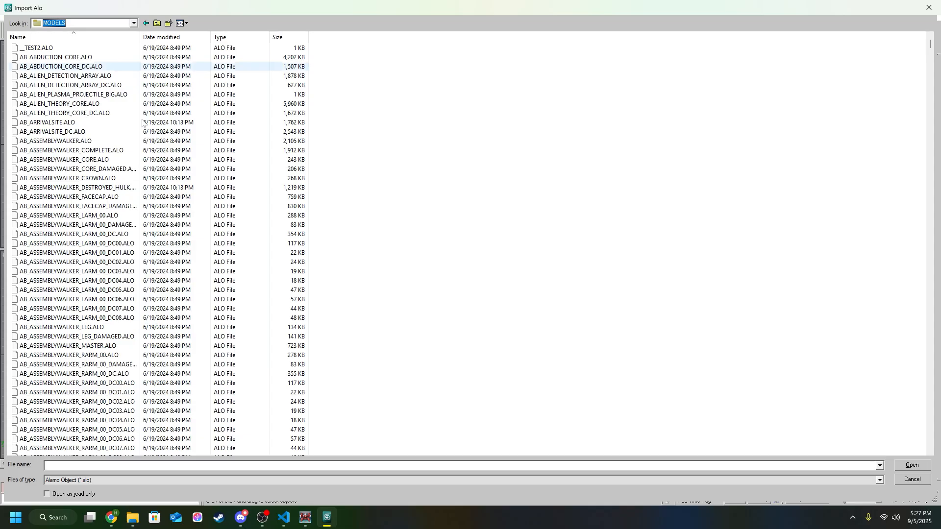
pyautogui.click(81, 465)
pyautogui.write('mv')
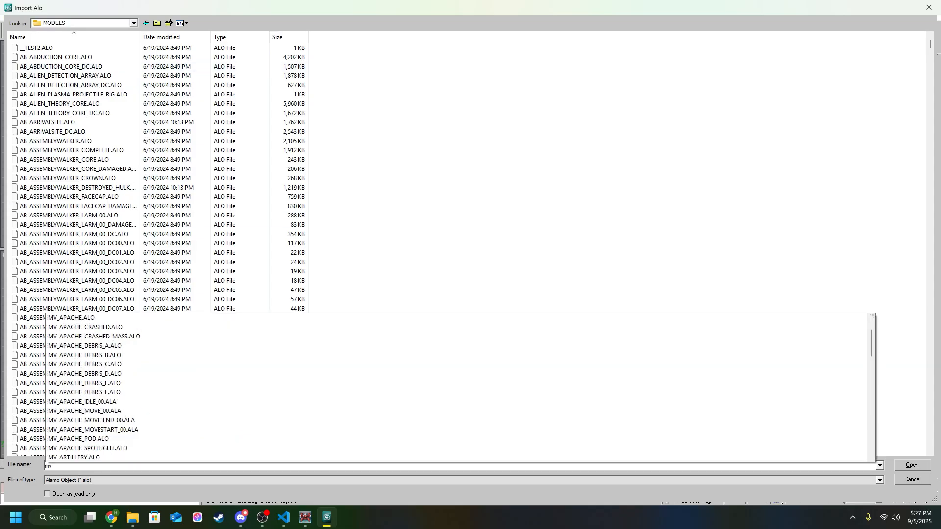
pyautogui.write('_hu')
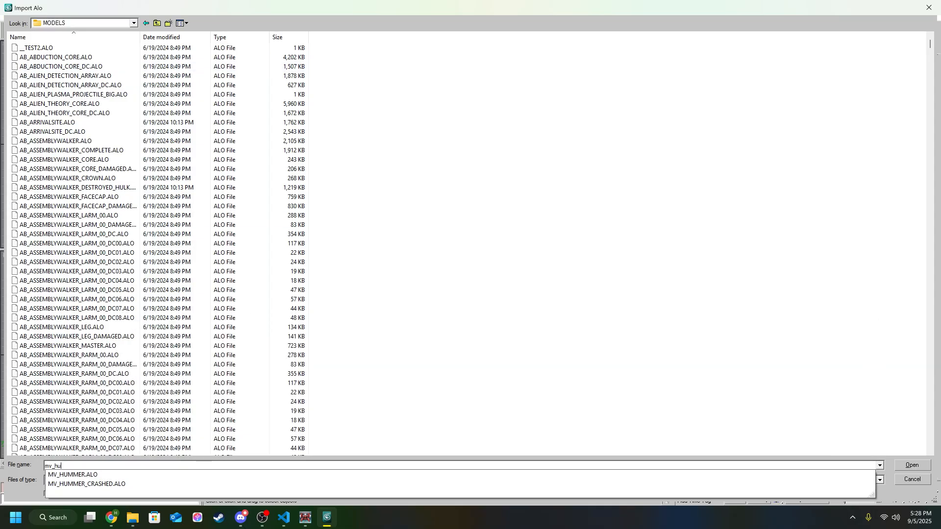
pyautogui.click(62, 477)
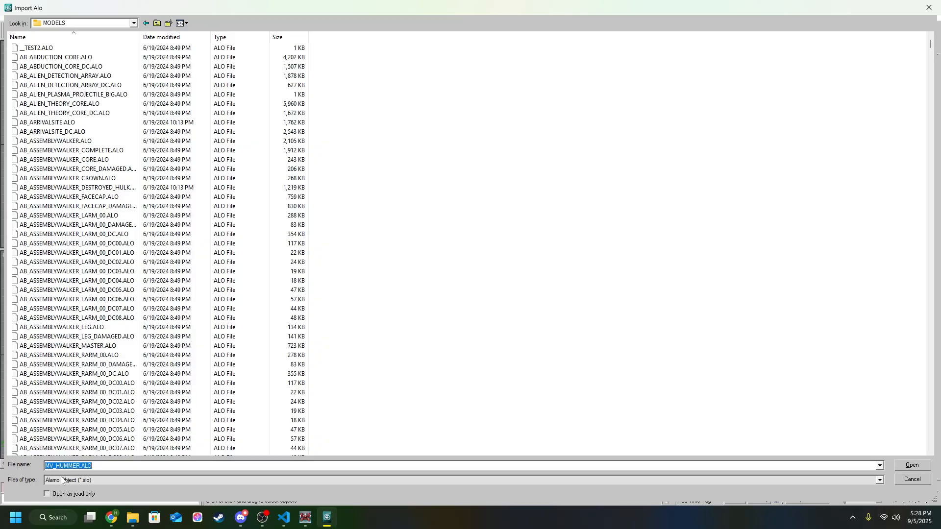
pyautogui.click(908, 464)
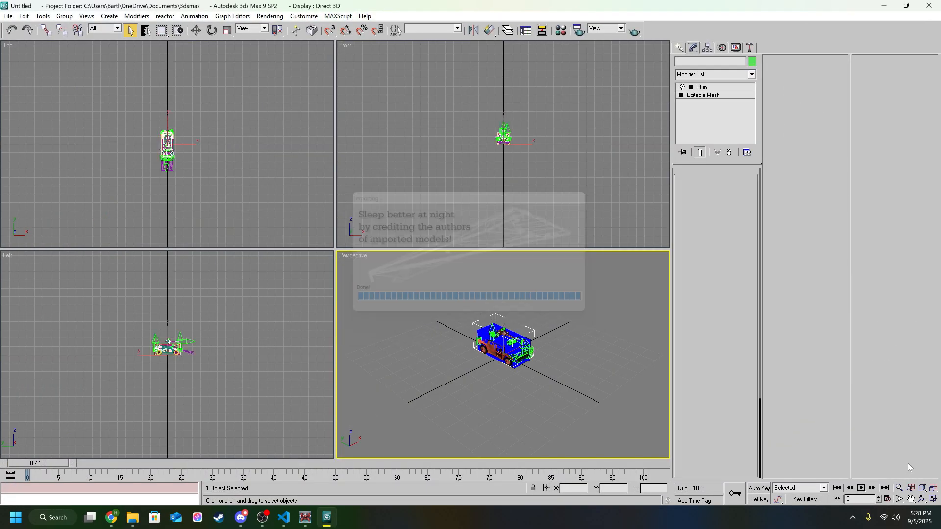
# Look over the imported hummer, then open the Schematic View and find its wheel bone nodes
pyautogui.scroll(6, 618, 379)
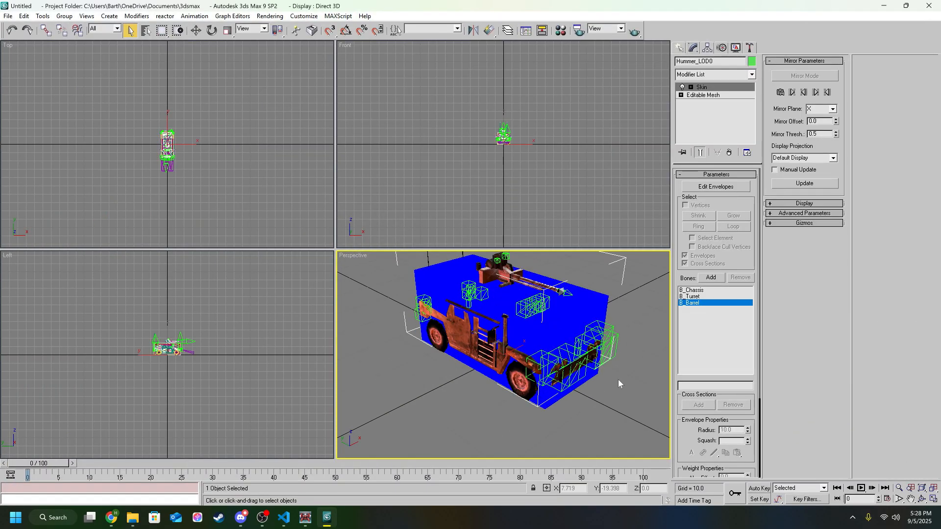
pyautogui.moveTo(619, 380); pyautogui.dragTo(571, 399, button='middle')
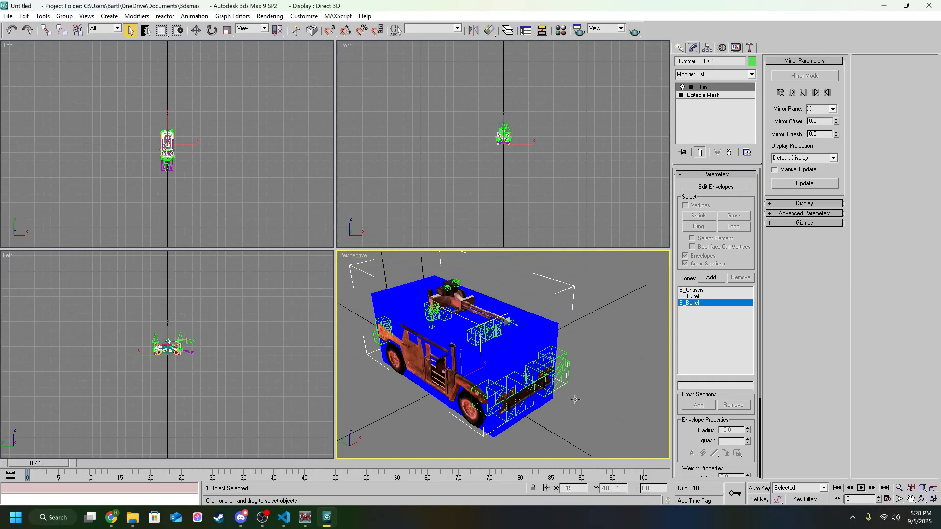
pyautogui.scroll(-3, 571, 400)
pyautogui.click(541, 31)
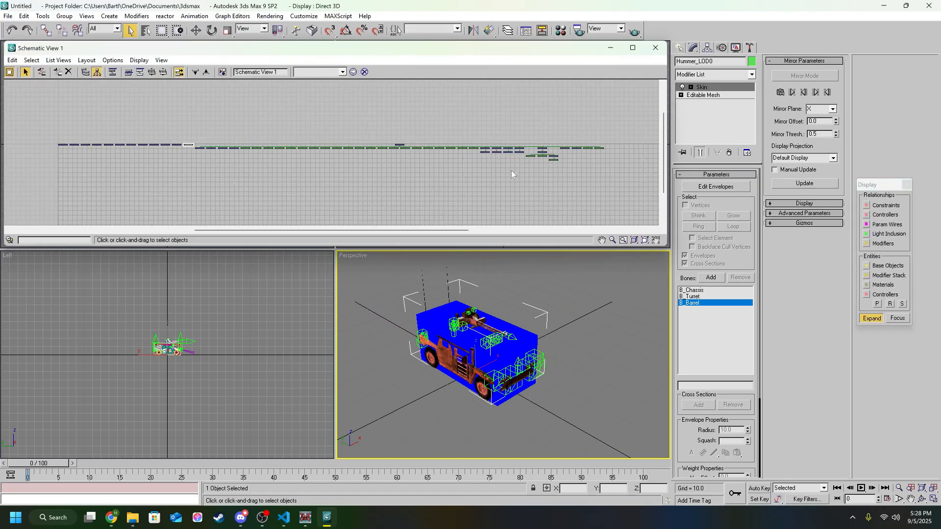
pyautogui.scroll(5, 510, 171)
pyautogui.moveTo(568, 136); pyautogui.dragTo(519, 172, button='middle')
pyautogui.scroll(2, 519, 172)
pyautogui.moveTo(350, 117); pyautogui.dragTo(376, 169, button='middle')
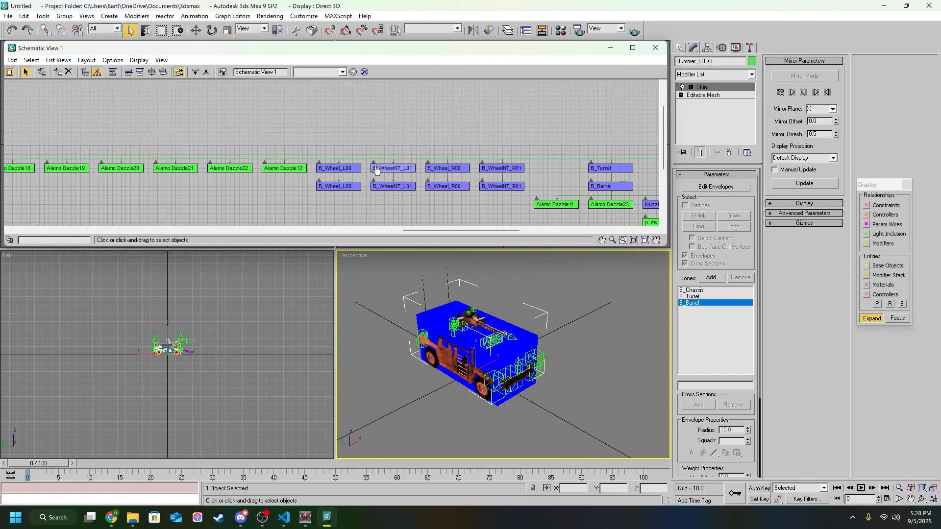
# Inspect the B_Wheel_L00, B_WheelNT_L01 and B_WheelNT_R01 bones and the B_Wheel_L00 and B_Wheel_R00 meshes through their schematic nodes
pyautogui.click(338, 168)
pyautogui.click(393, 168)
pyautogui.click(501, 168)
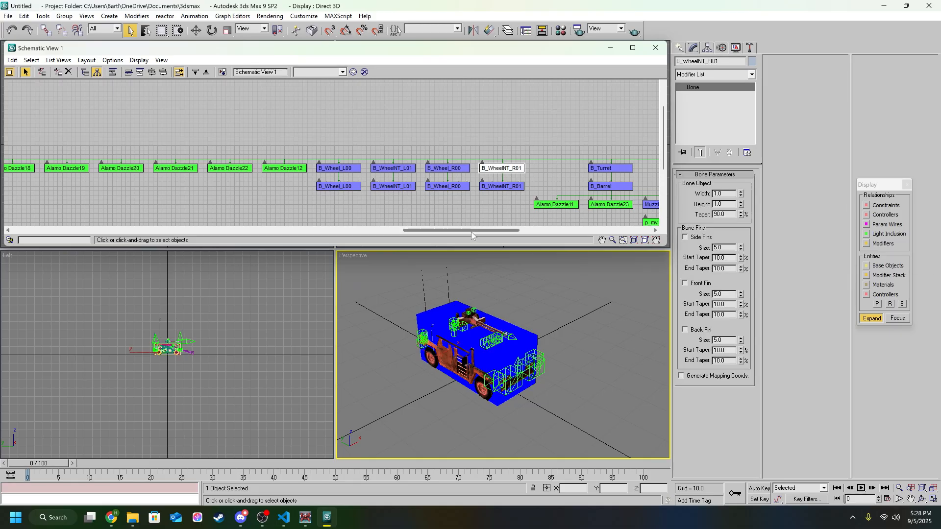
pyautogui.click(357, 186)
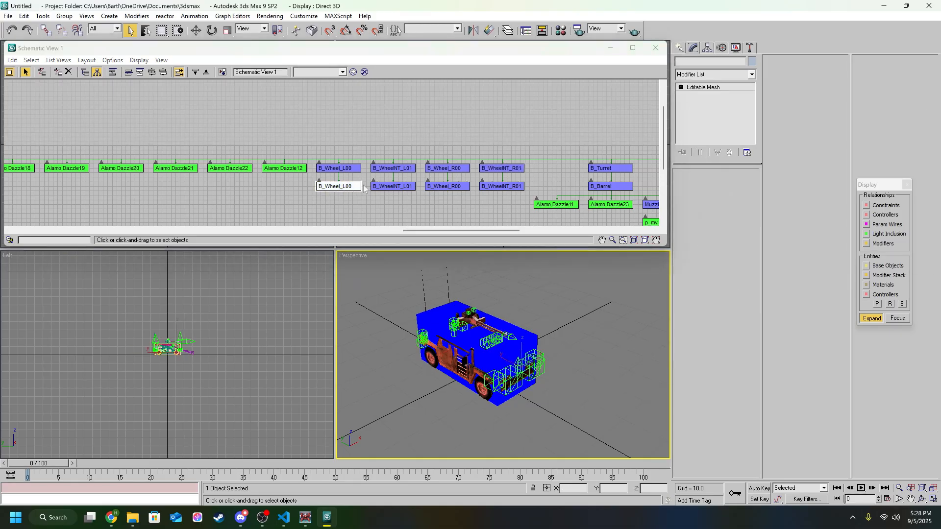
pyautogui.click(453, 186)
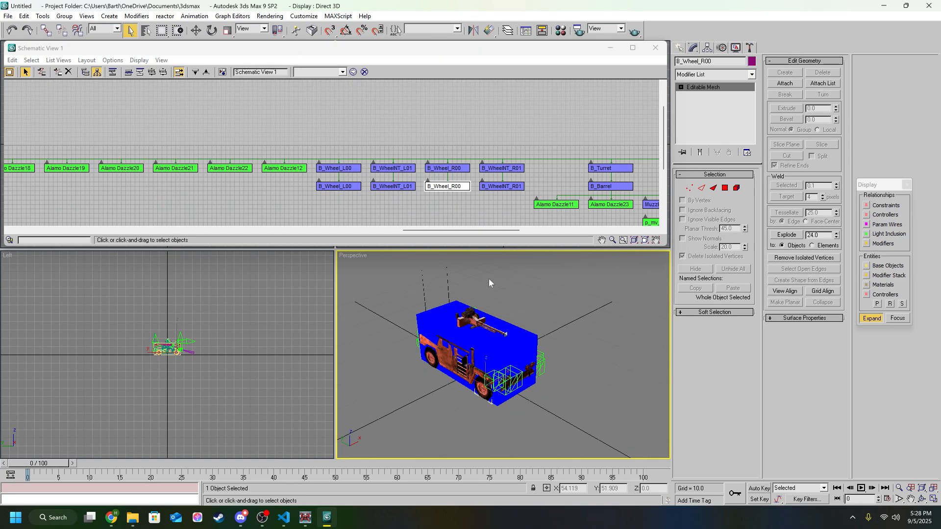
# Turn on envelope editing in the Skin modifier of the Tires_LOD2 mesh and display the Perspective view in wireframe
pyautogui.scroll(5, 488, 280)
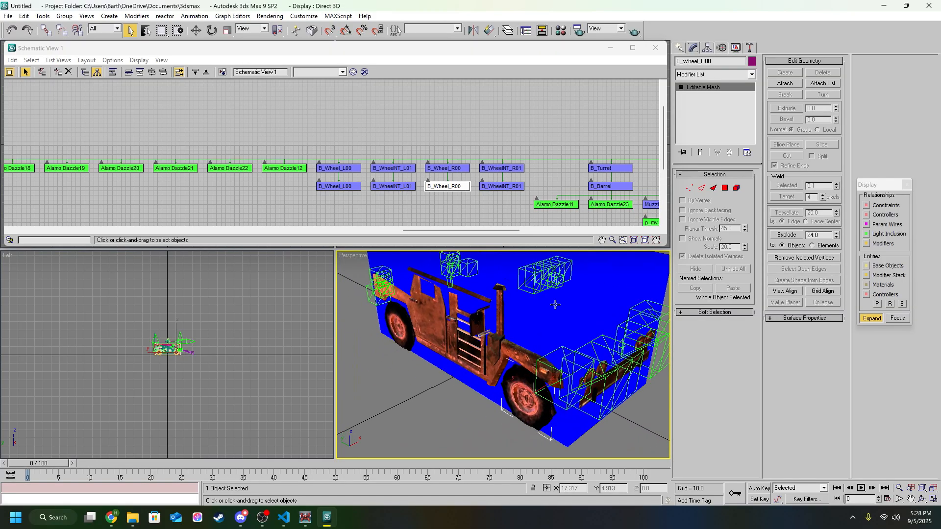
pyautogui.scroll(-3, 555, 304)
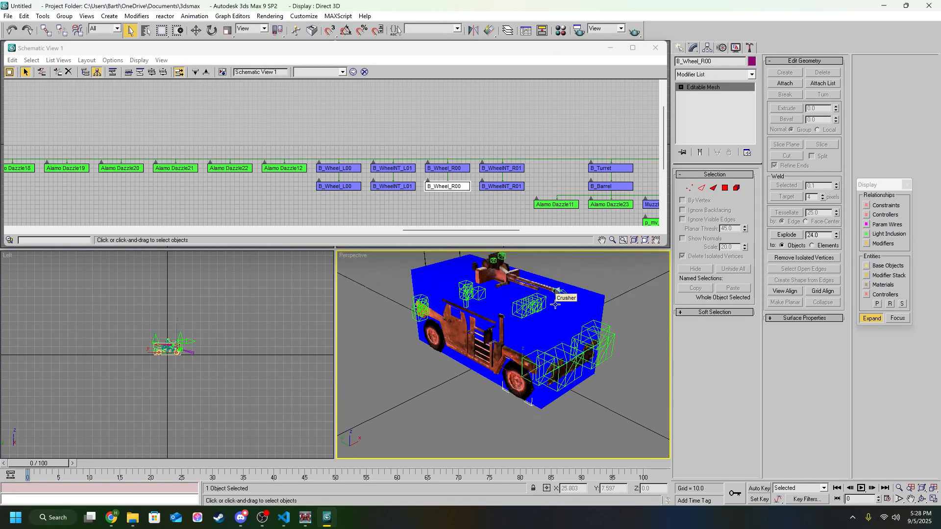
pyautogui.click(507, 368)
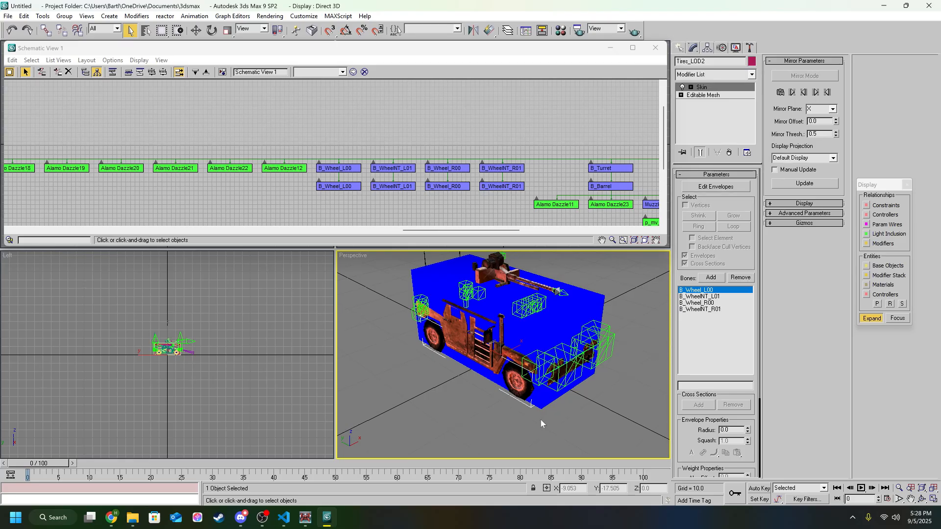
pyautogui.keyDown('alt'); pyautogui.moveTo(481, 405); pyautogui.dragTo(503, 397, button='middle'); pyautogui.keyUp('alt')
pyautogui.scroll(5, 503, 397)
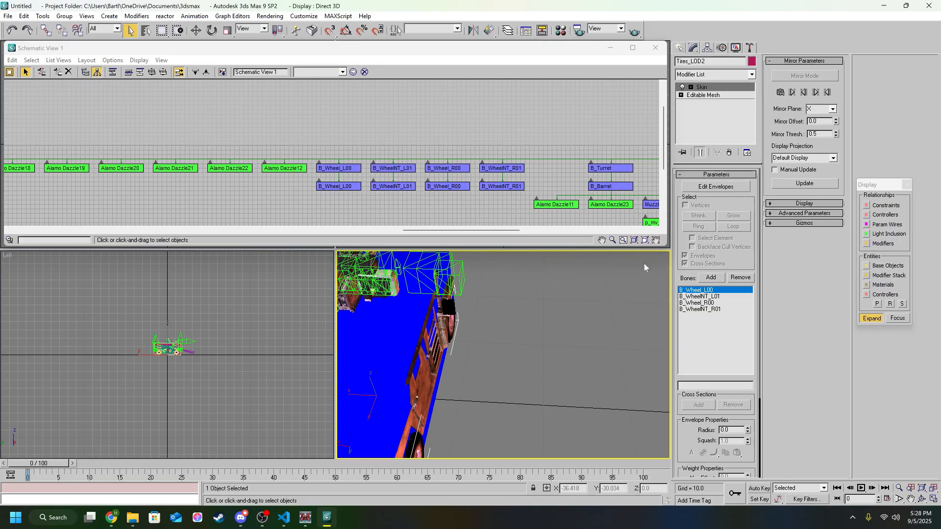
pyautogui.click(701, 187)
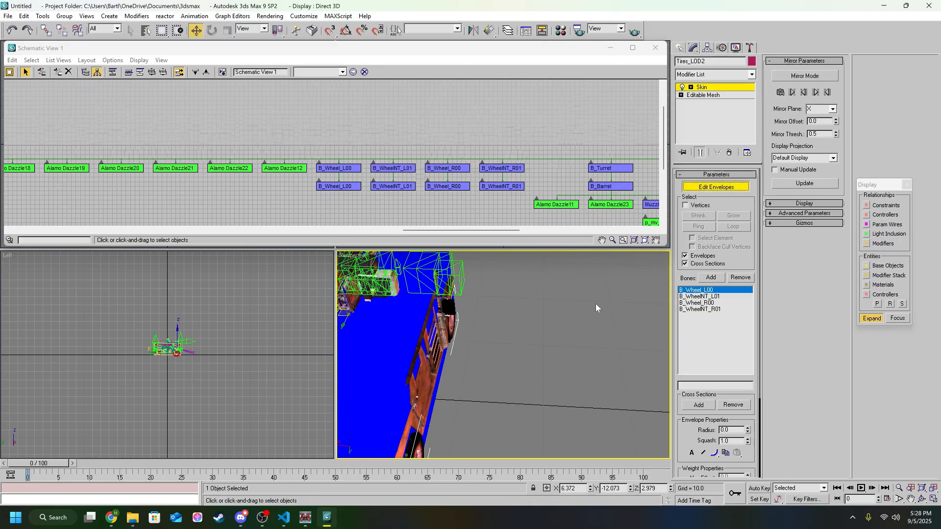
pyautogui.press('F3')
pyautogui.keyDown('alt'); pyautogui.moveTo(584, 305); pyautogui.dragTo(464, 308, button='middle'); pyautogui.keyUp('alt')
pyautogui.moveTo(519, 327); pyautogui.dragTo(619, 331, button='middle')
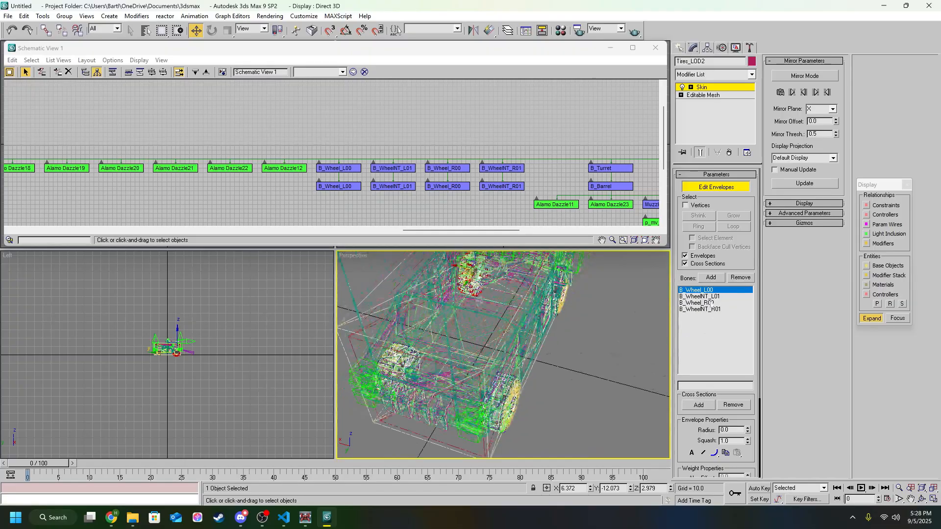
# Compare which tires the B_WheelNT_L01 and B_Wheel_L00 bones influence, viewing the hummer from above
pyautogui.click(709, 297)
pyautogui.keyDown('alt'); pyautogui.moveTo(412, 360); pyautogui.dragTo(458, 379, button='middle'); pyautogui.keyUp('alt')
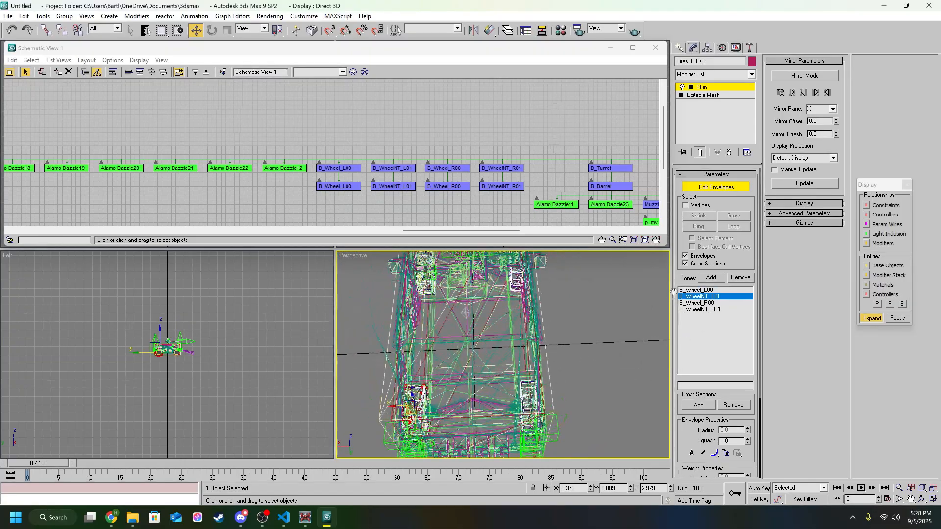
pyautogui.click(696, 290)
pyautogui.keyDown('alt'); pyautogui.moveTo(585, 320); pyautogui.dragTo(529, 352, button='middle'); pyautogui.keyUp('alt')
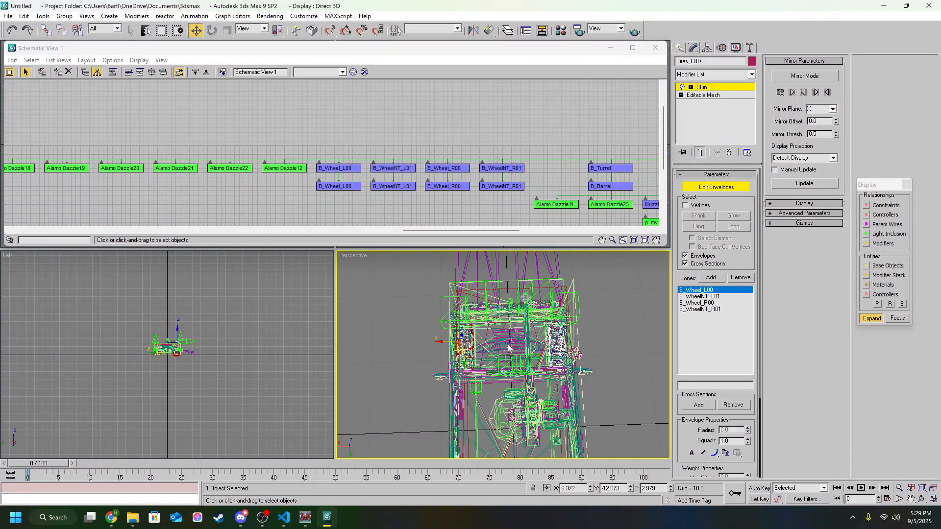
pyautogui.scroll(-2, 508, 348)
pyautogui.moveTo(540, 410); pyautogui.dragTo(561, 373, button='middle')
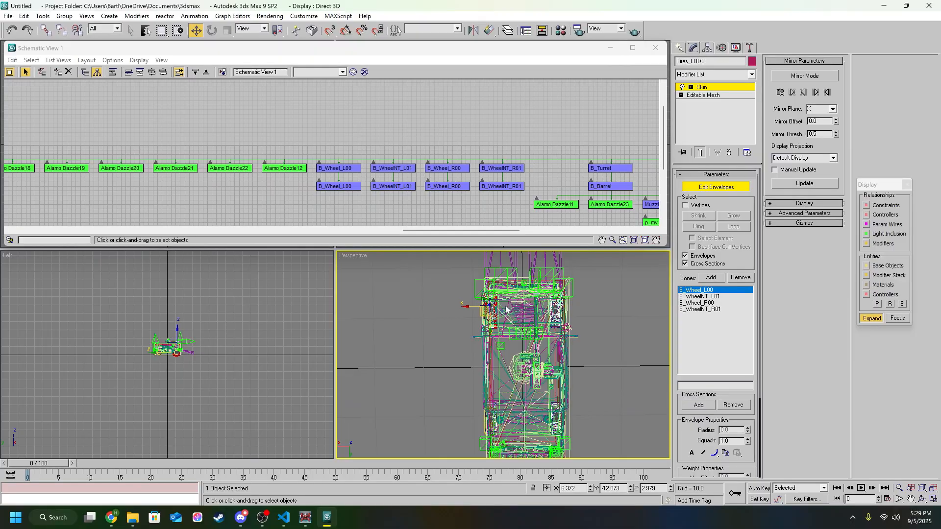
# Examine the tire controlled by the B_WheelNT_L01 bone up close and from several angles
pyautogui.click(687, 298)
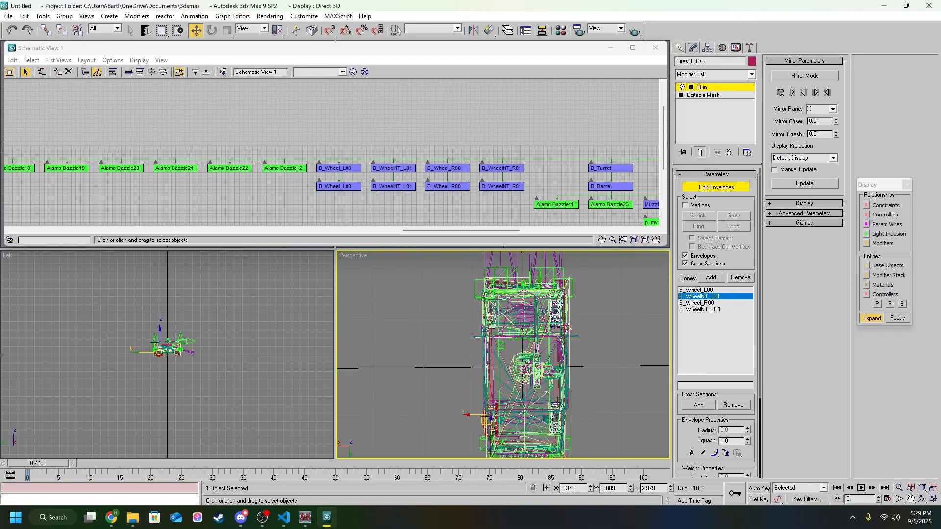
pyautogui.moveTo(579, 420); pyautogui.dragTo(587, 329, button='middle')
pyautogui.scroll(4, 536, 351)
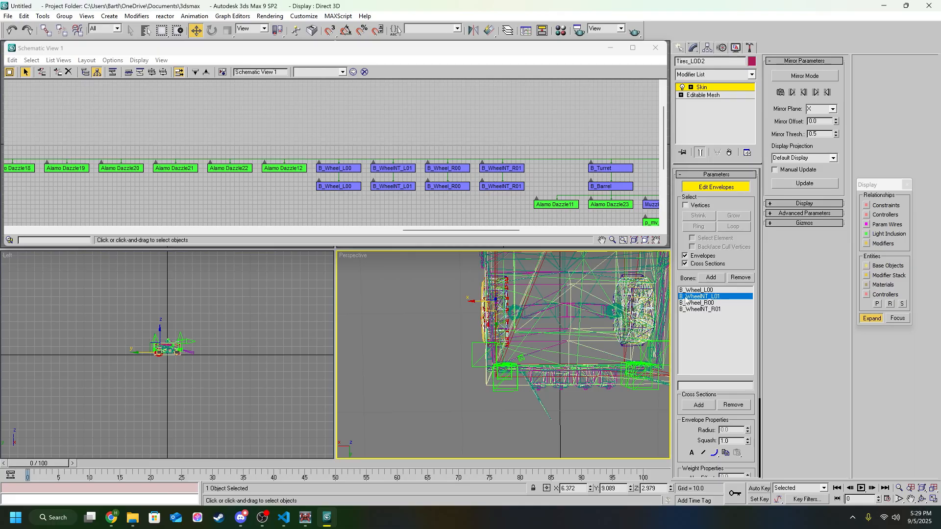
pyautogui.keyDown('alt'); pyautogui.moveTo(506, 315); pyautogui.dragTo(474, 336, button='middle'); pyautogui.keyUp('alt')
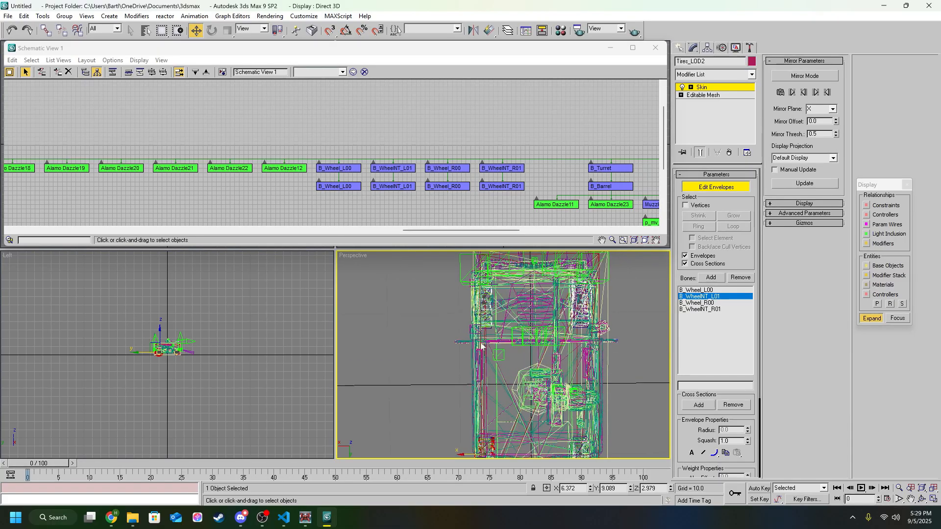
pyautogui.keyDown('alt'); pyautogui.moveTo(548, 427); pyautogui.dragTo(490, 353, button='middle'); pyautogui.keyUp('alt')
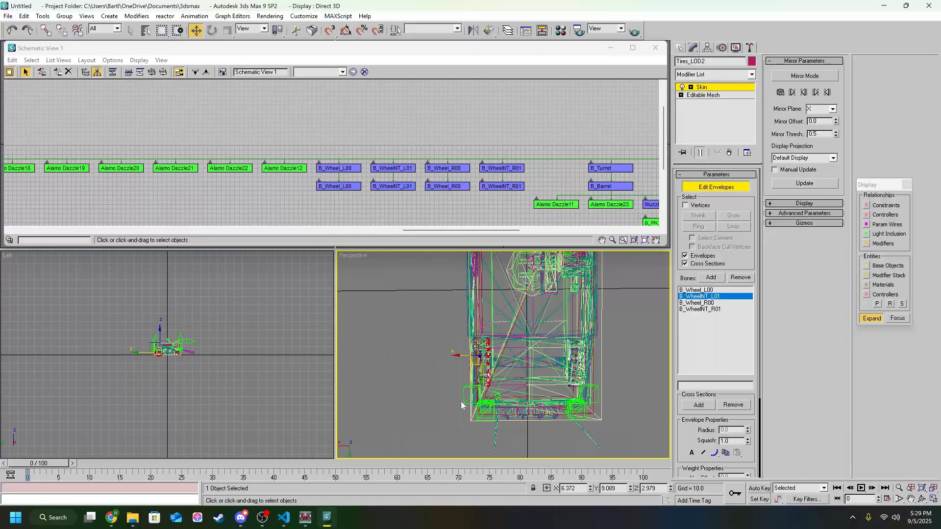
pyautogui.keyDown('alt'); pyautogui.moveTo(428, 400); pyautogui.dragTo(613, 339, button='middle'); pyautogui.keyUp('alt')
# Check the tires bound to the B_Wheel_R00, B_WheelNT_R01 and B_Wheel_L00 bones, and close the Schematic View
pyautogui.click(711, 303)
pyautogui.scroll(-4, 578, 346)
pyautogui.click(709, 309)
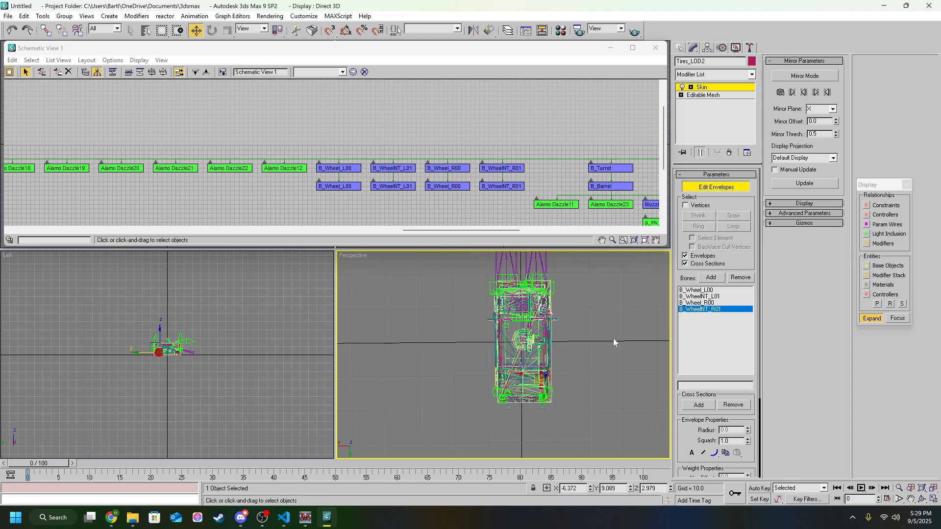
pyautogui.moveTo(572, 361); pyautogui.dragTo(582, 357, button='middle')
pyautogui.scroll(4, 613, 339)
pyautogui.click(702, 291)
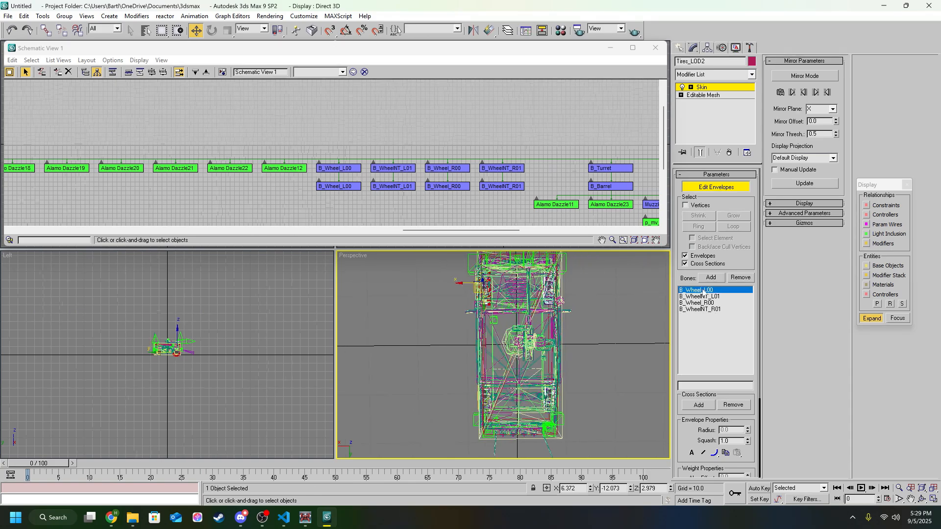
pyautogui.click(654, 47)
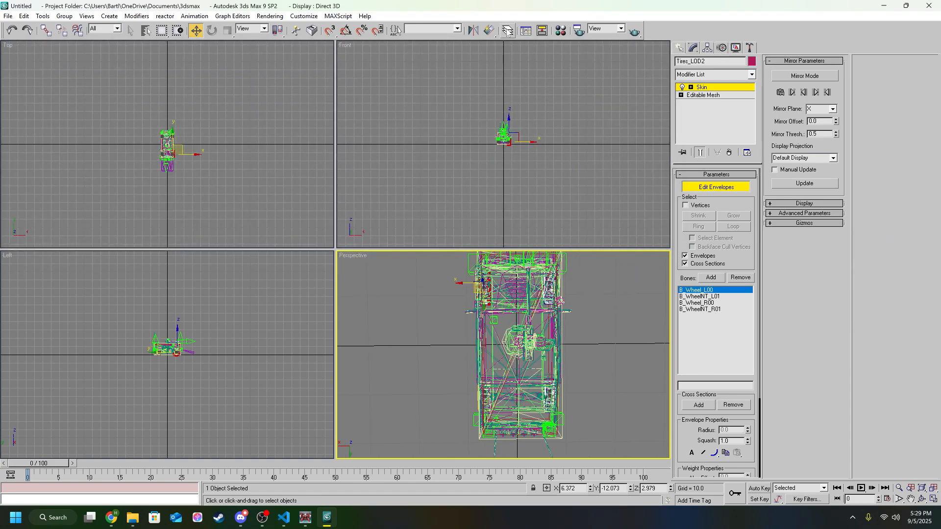
# Open the layer manager and hide the windows_LOD2, windows_LOD1 and windows_LOD0 objects
pyautogui.click(508, 31)
pyautogui.click(43, 119)
pyautogui.scroll(-10, 98, 201)
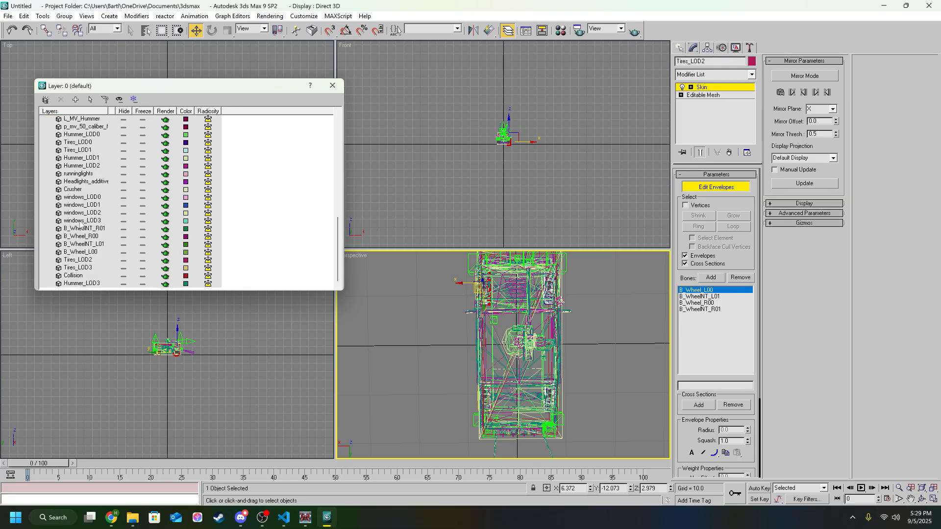
pyautogui.click(123, 213)
pyautogui.click(123, 206)
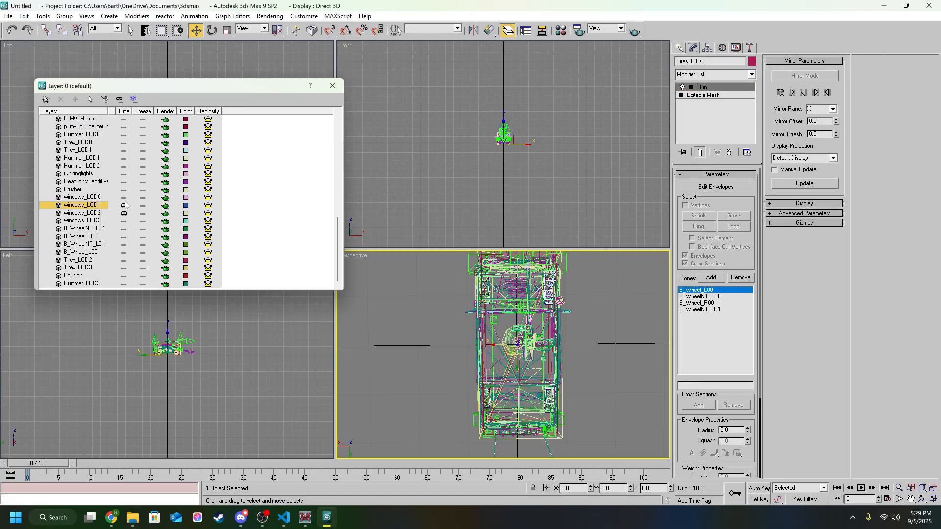
pyautogui.click(123, 198)
# Sort the layer's objects by name and hide Hummer_LOD2, Hummer_LOD1 and Hummer_LOD0
pyautogui.scroll(9, 122, 229)
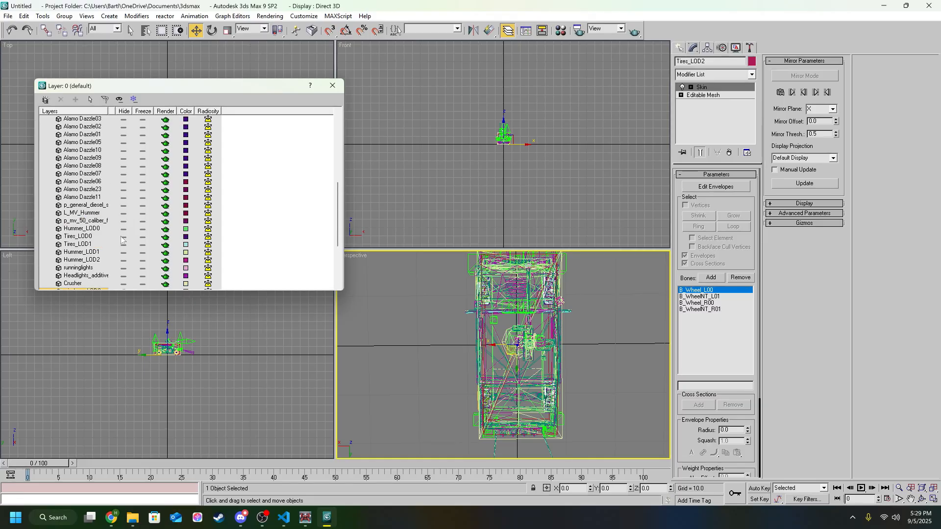
pyautogui.scroll(-9, 122, 235)
pyautogui.scroll(4, 122, 238)
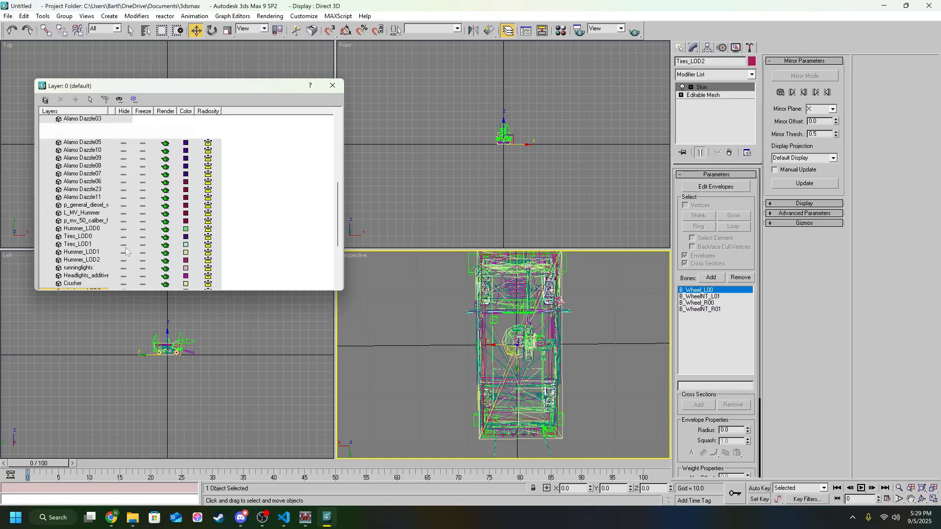
pyautogui.click(76, 112)
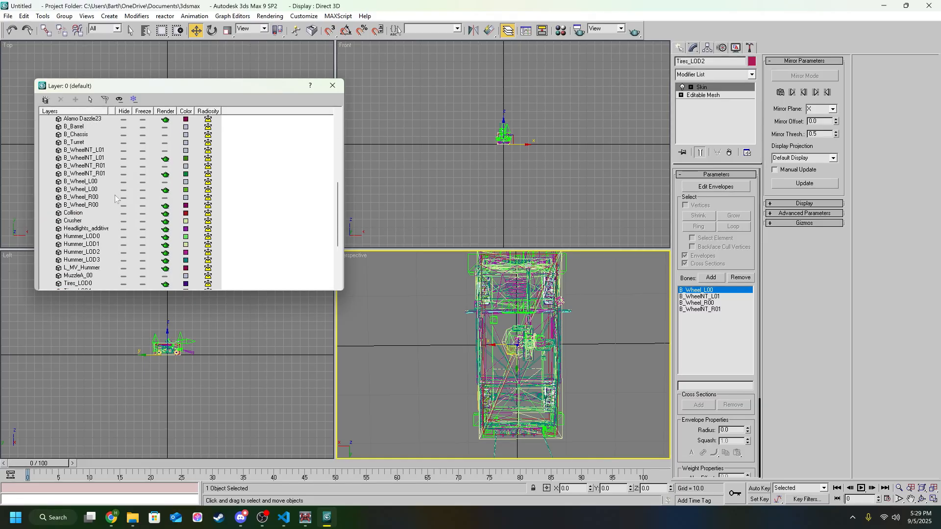
pyautogui.scroll(-5, 115, 195)
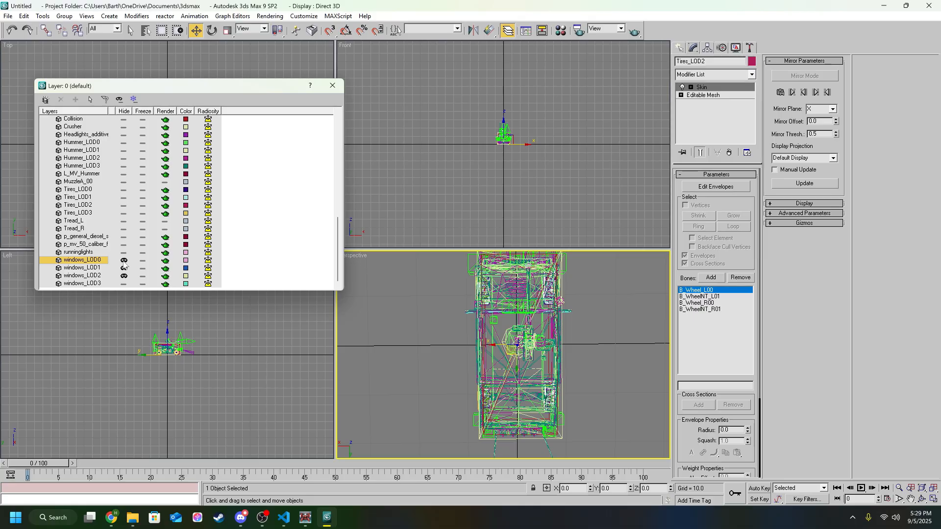
pyautogui.scroll(1, 123, 234)
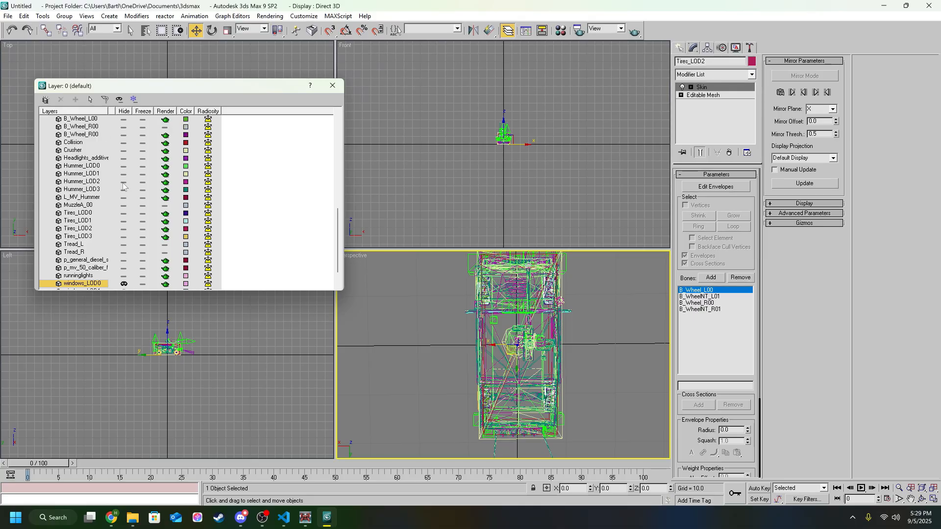
pyautogui.click(123, 182)
pyautogui.click(123, 174)
pyautogui.click(124, 166)
# Hide the Tires_LOD0, Tires_LOD1 and Tires_LOD2 meshes in the layer's object list
pyautogui.scroll(4, 134, 198)
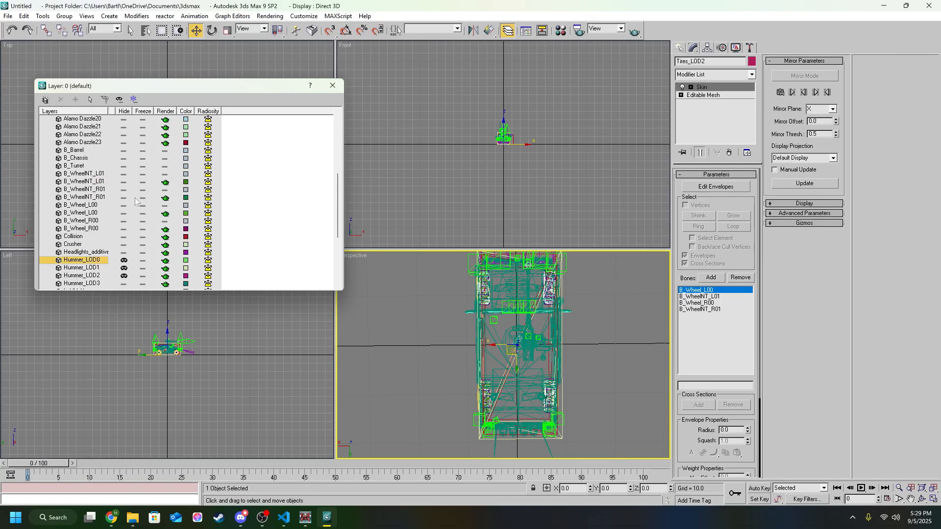
pyautogui.scroll(2, 134, 198)
pyautogui.scroll(-7, 134, 198)
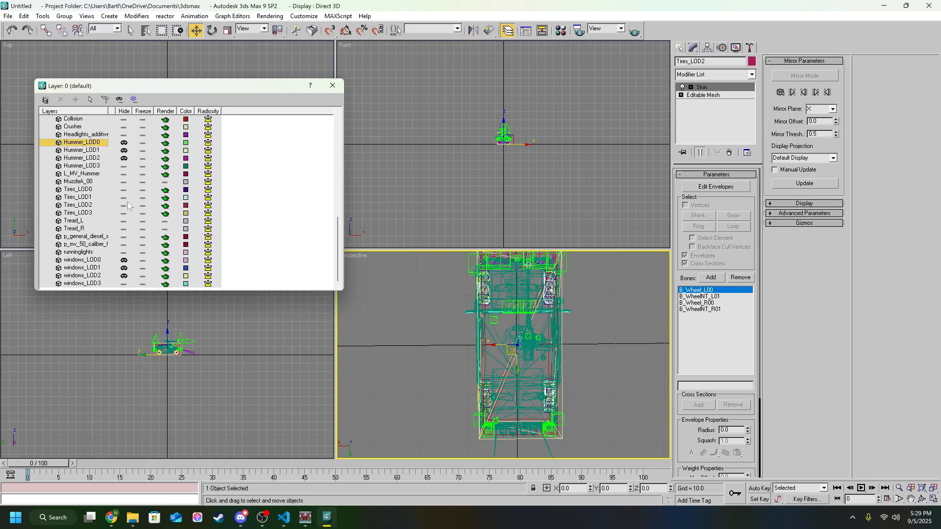
pyautogui.click(124, 189)
pyautogui.click(124, 198)
pyautogui.click(124, 205)
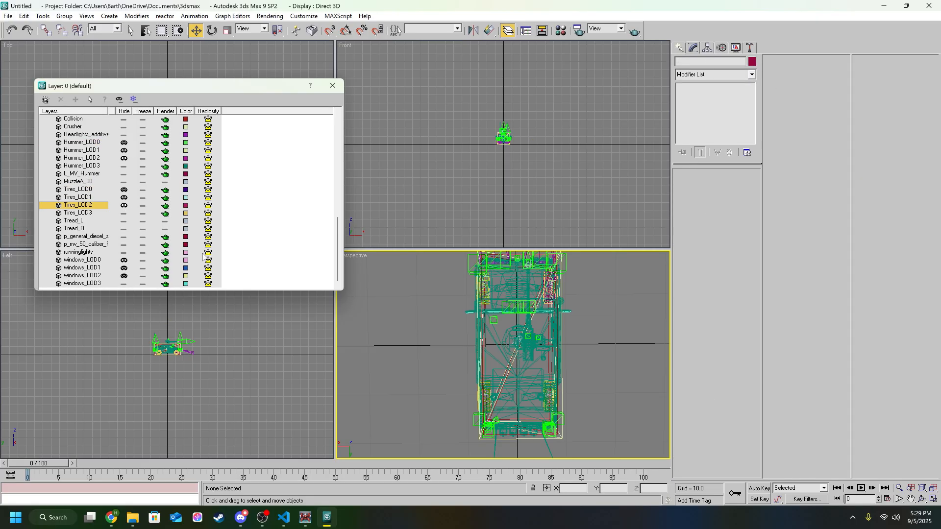
# Examine the hummer's remaining LOD3 geometry in the Perspective view, up close and from several angles
pyautogui.moveTo(421, 316)
pyautogui.keyDown('alt'); pyautogui.mouseDown(button='middle')
pyautogui.moveTo(448, 313)
pyautogui.moveTo(590, 380)
pyautogui.moveTo(422, 313)
pyautogui.mouseUp(button='middle'); pyautogui.keyUp('alt')
pyautogui.scroll(-10, 490, 383)
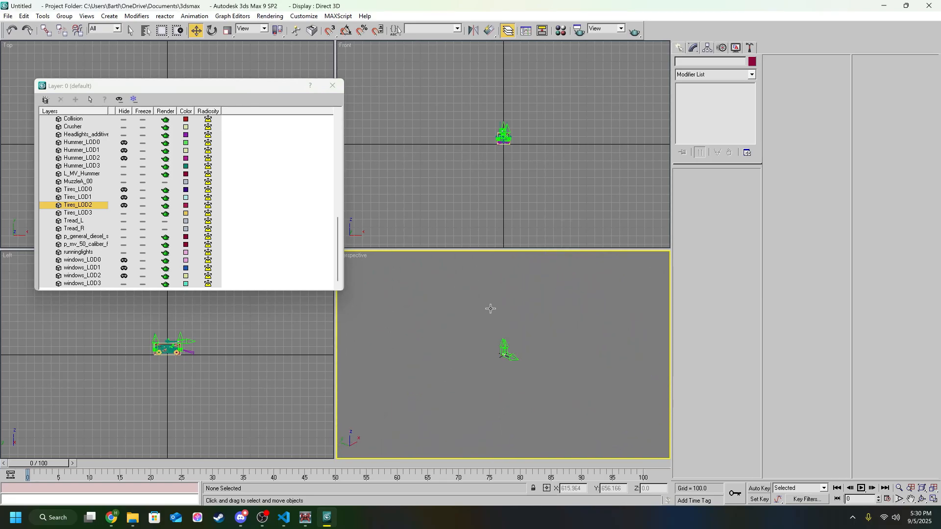
pyautogui.scroll(10, 489, 383)
pyautogui.keyDown('alt'); pyautogui.moveTo(489, 383); pyautogui.dragTo(521, 346, button='middle'); pyautogui.keyUp('alt')
pyautogui.scroll(3, 479, 375)
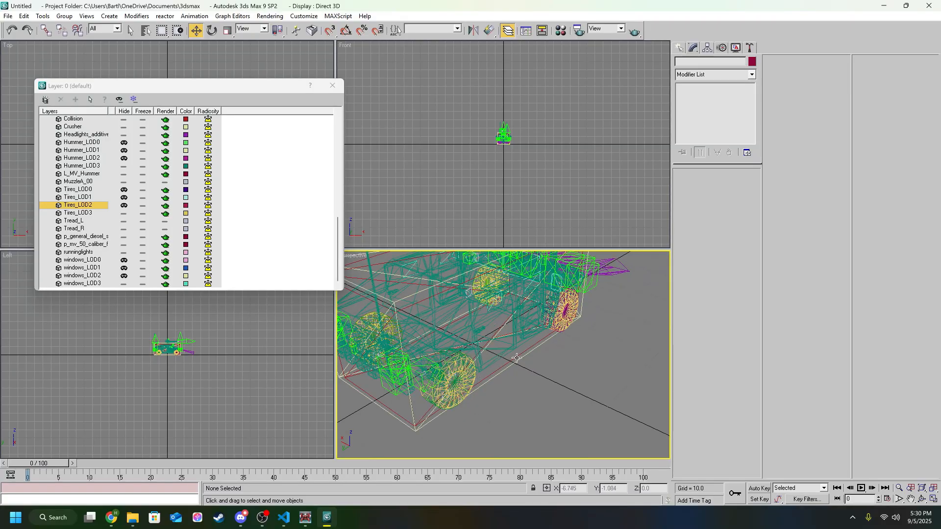
pyautogui.keyDown('alt'); pyautogui.moveTo(523, 357); pyautogui.dragTo(541, 379, button='middle'); pyautogui.keyUp('alt')
pyautogui.scroll(-3, 541, 379)
pyautogui.scroll(-2, 544, 383)
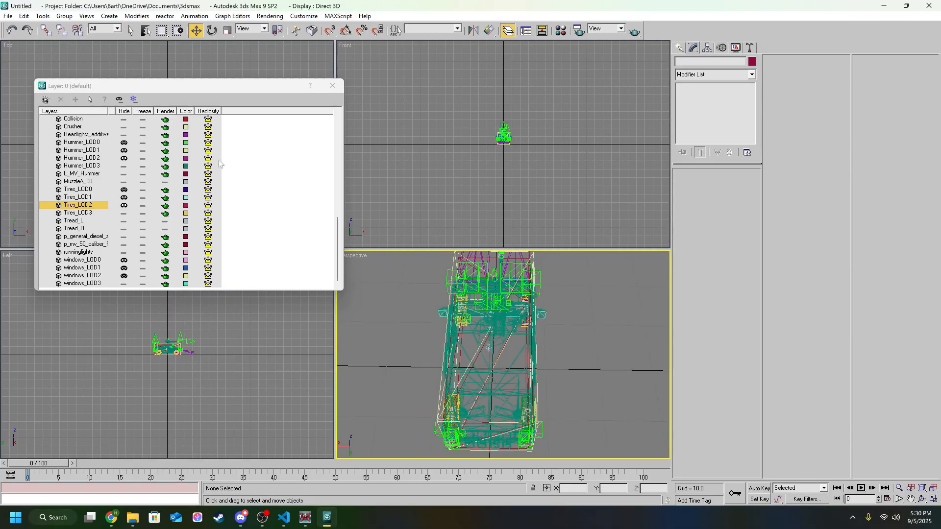
# Select the Tires_LOD3 mesh and turn on envelope editing in its Skin modifier with the B_WheelNT_L01 bone chosen
pyautogui.click(77, 212)
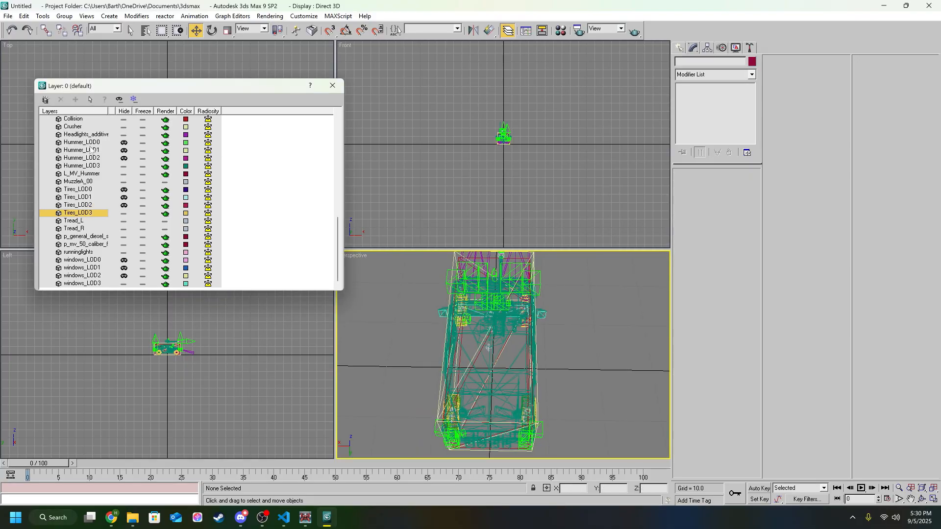
pyautogui.click(90, 99)
pyautogui.click(704, 297)
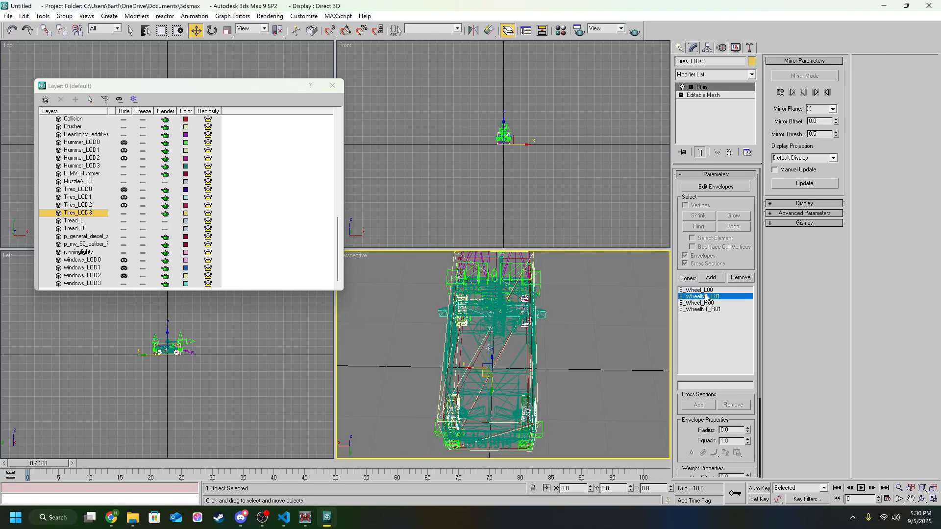
pyautogui.keyDown('alt'); pyautogui.moveTo(615, 300); pyautogui.dragTo(550, 401, button='middle'); pyautogui.keyUp('alt')
pyautogui.click(692, 189)
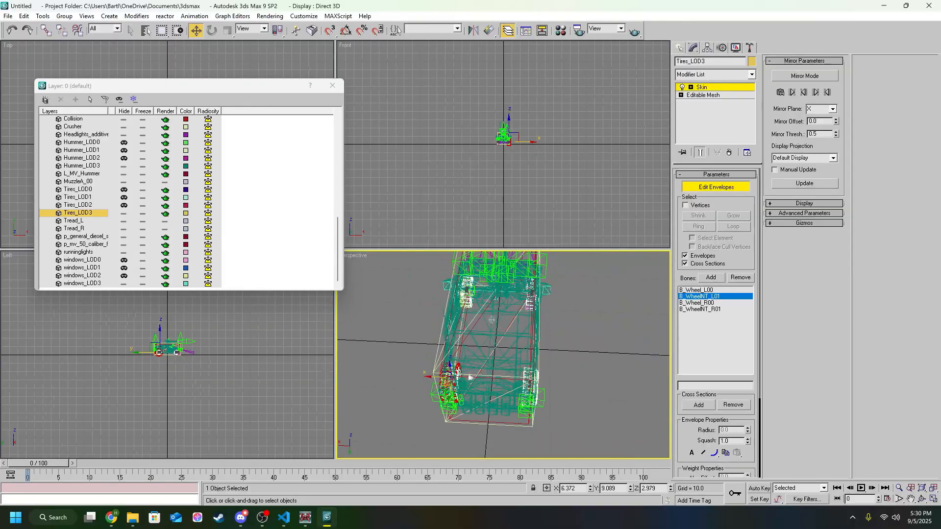
# Check which tires of Tires_LOD3 the B_Wheel_R00, B_WheelNT_R01 and B_Wheel_L00 bones influence
pyautogui.click(708, 303)
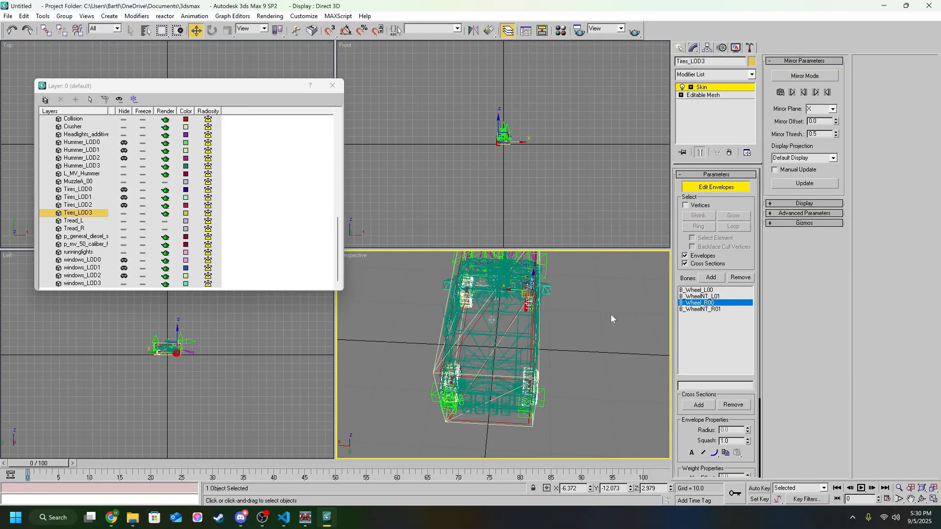
pyautogui.keyDown('alt'); pyautogui.moveTo(610, 318); pyautogui.dragTo(567, 374, button='middle'); pyautogui.keyUp('alt')
pyautogui.click(701, 309)
pyautogui.click(703, 290)
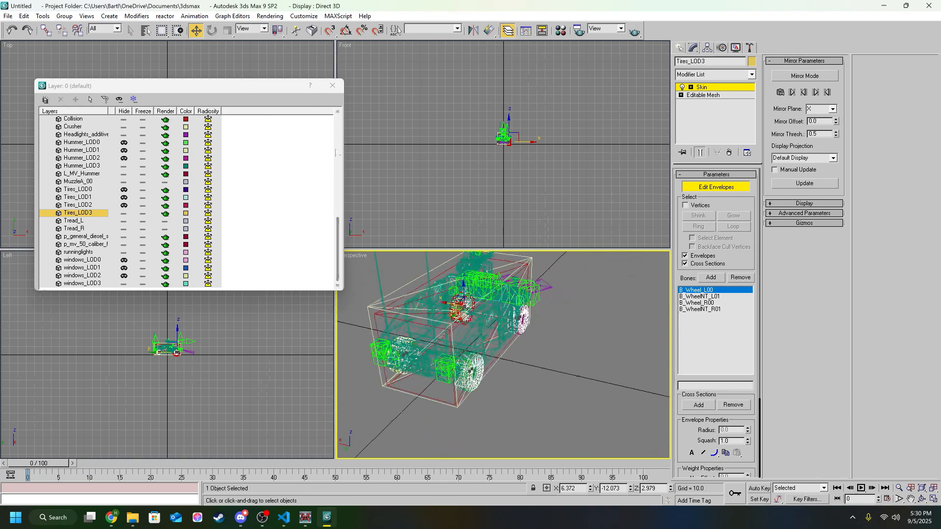
# Close the layer manager and open a Schematic View showing the wheel nodes under B_Chassis
pyautogui.click(331, 87)
pyautogui.click(521, 36)
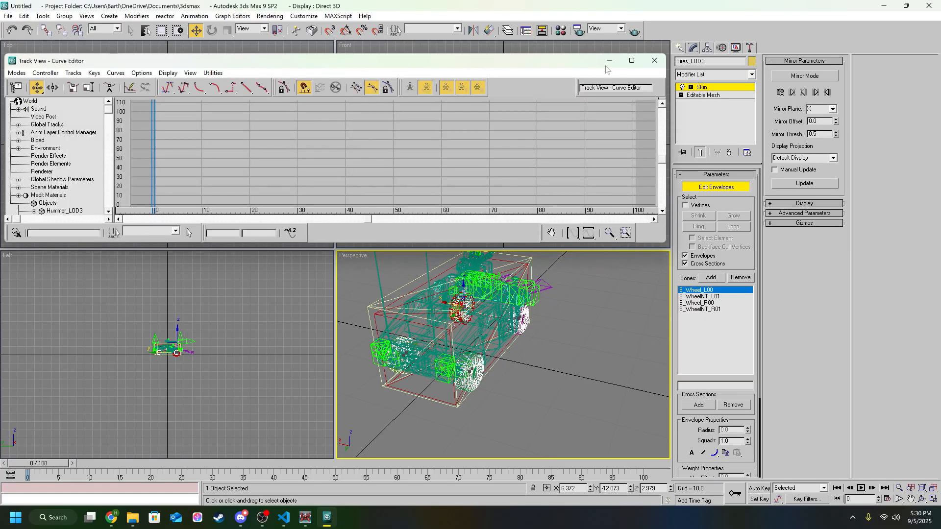
pyautogui.click(656, 60)
pyautogui.click(542, 32)
pyautogui.scroll(4, 530, 150)
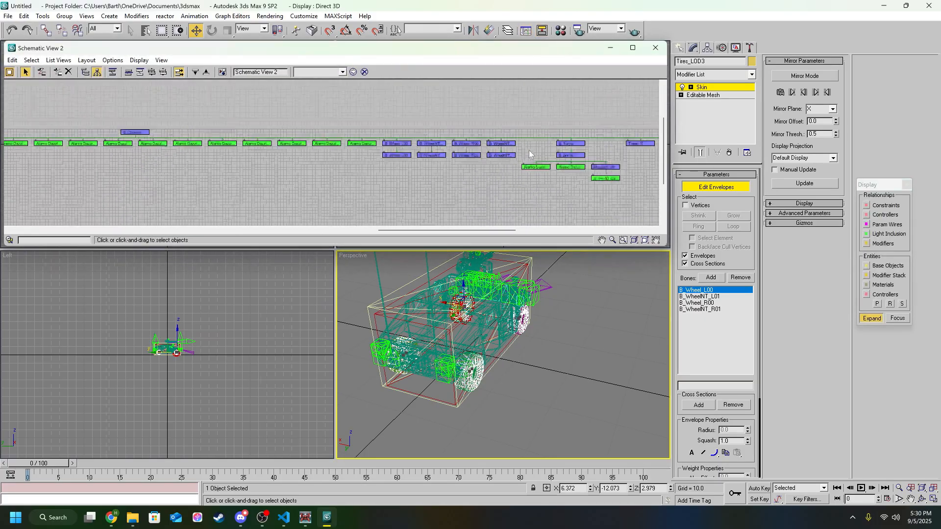
pyautogui.moveTo(233, 153); pyautogui.dragTo(316, 166, button='middle')
pyautogui.scroll(-1, 315, 167)
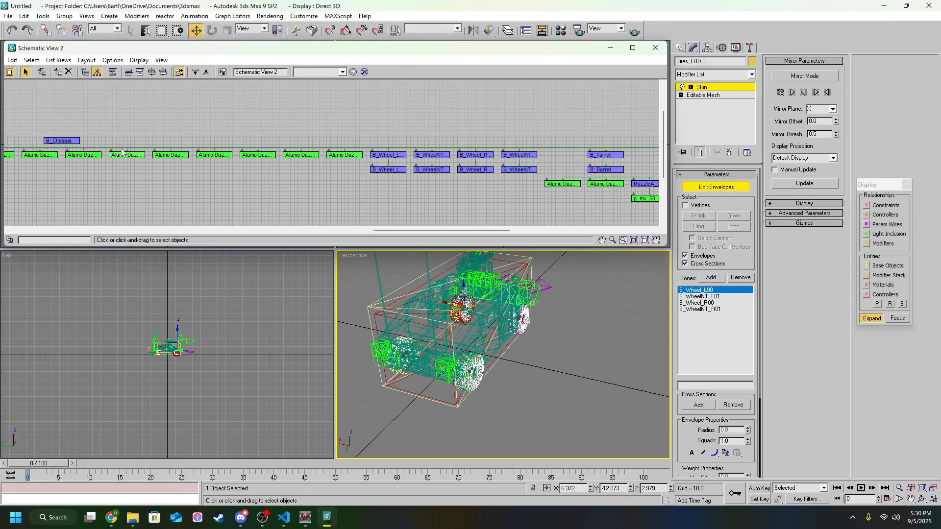
pyautogui.moveTo(174, 179); pyautogui.dragTo(126, 178, button='middle')
pyautogui.scroll(3, 362, 176)
# Select the upper B_Wheel_L00 bone in the Schematic View and examine its location inside the tire
pyautogui.click(471, 158)
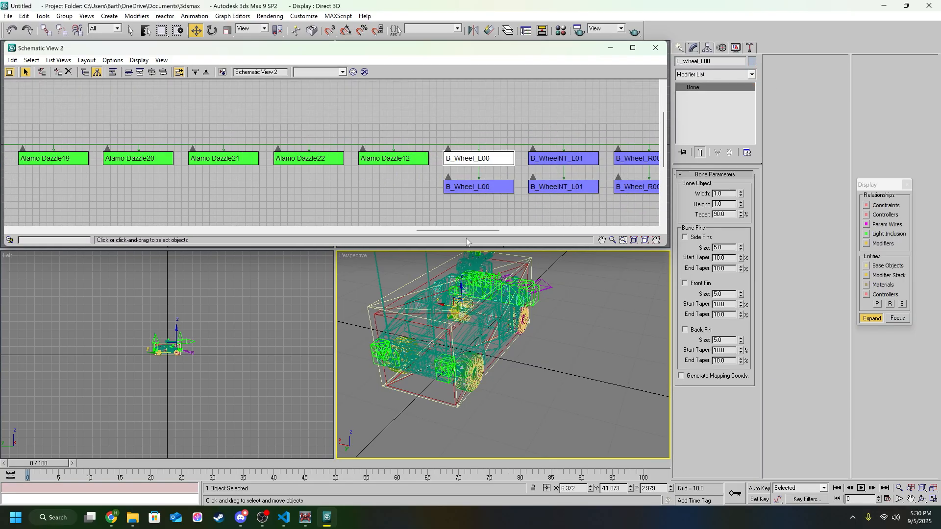
pyautogui.scroll(5, 503, 400)
pyautogui.scroll(3, 502, 400)
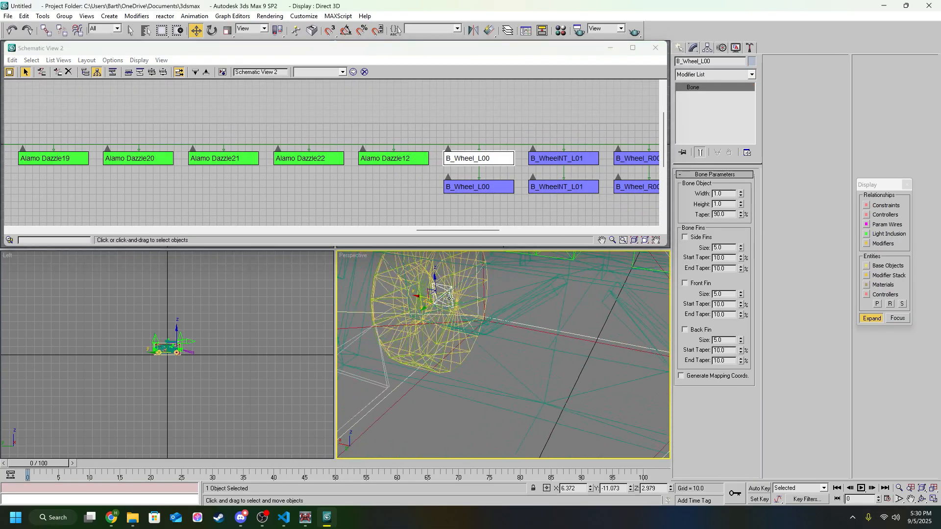
pyautogui.moveTo(535, 343); pyautogui.dragTo(397, 302, button='middle')
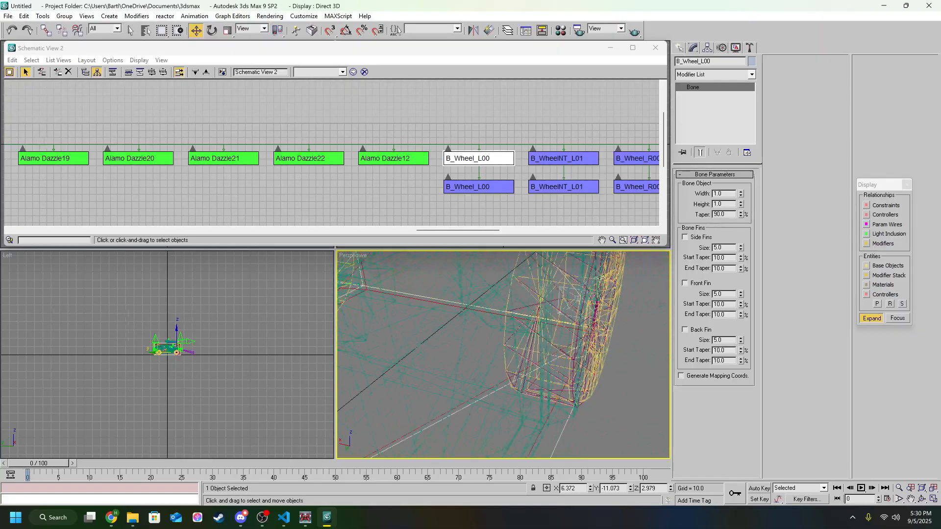
pyautogui.keyDown('alt'); pyautogui.moveTo(578, 344); pyautogui.dragTo(557, 379, button='middle'); pyautogui.keyUp('alt')
pyautogui.scroll(-5, 556, 379)
pyautogui.scroll(-2, 425, 183)
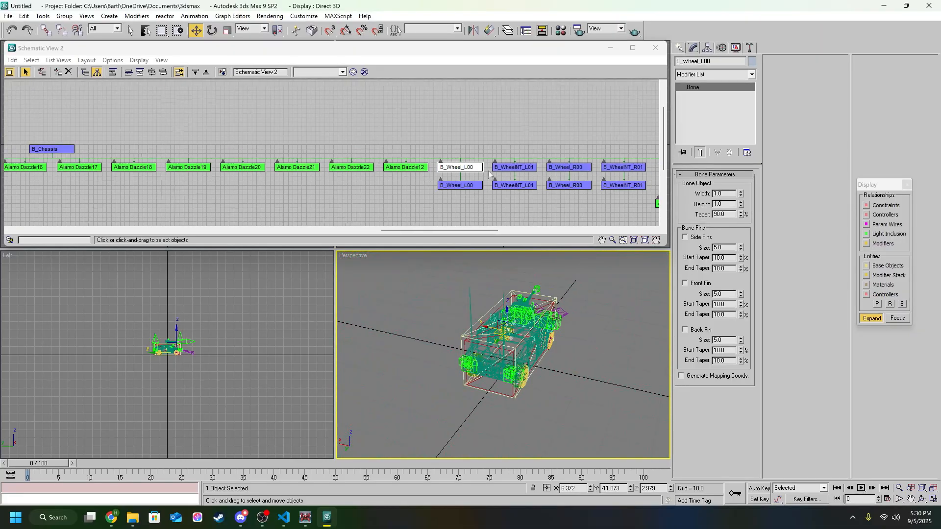
# Delete the four upper wheel bones B_Wheel_L00, B_WheelNT_L01, B_Wheel_R00 and B_WheelNT_R01 from the schematic
pyautogui.moveTo(514, 170); pyautogui.dragTo(449, 175, button='middle')
pyautogui.keyDown('ctrl'); pyautogui.click(450, 172); pyautogui.keyUp('ctrl')
pyautogui.keyDown('ctrl'); pyautogui.click(514, 172); pyautogui.keyUp('ctrl')
pyautogui.keyDown('ctrl'); pyautogui.click(545, 173); pyautogui.keyUp('ctrl')
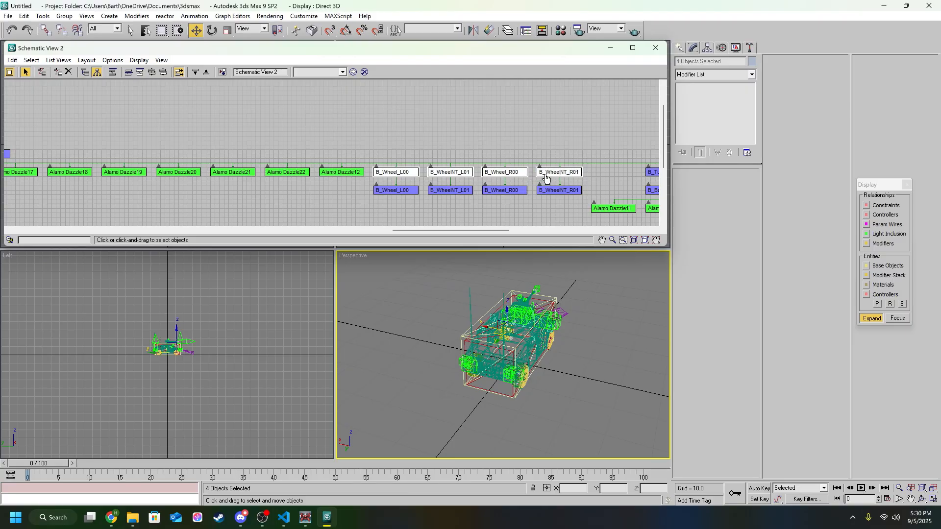
pyautogui.rightClick(546, 176)
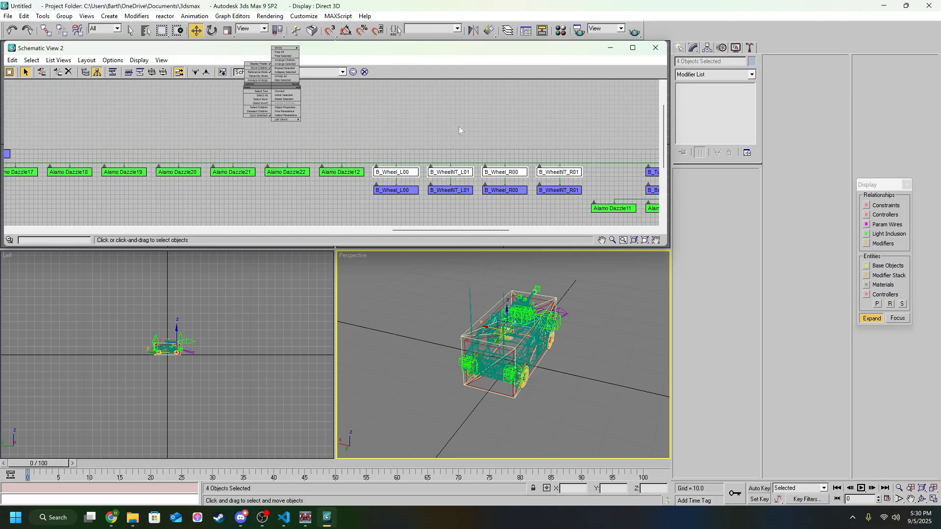
pyautogui.click(578, 201)
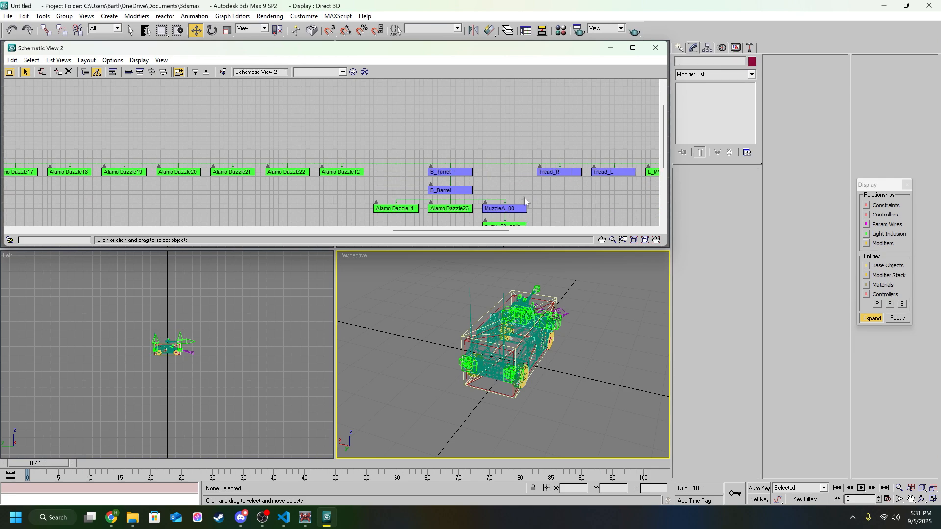
# Select the four detached wheel nodes in the schematic and move them below the row of Alamo Dazzle nodes
pyautogui.scroll(-6, 524, 200)
pyautogui.moveTo(510, 183); pyautogui.dragTo(420, 160, button='middle')
pyautogui.scroll(3, 420, 159)
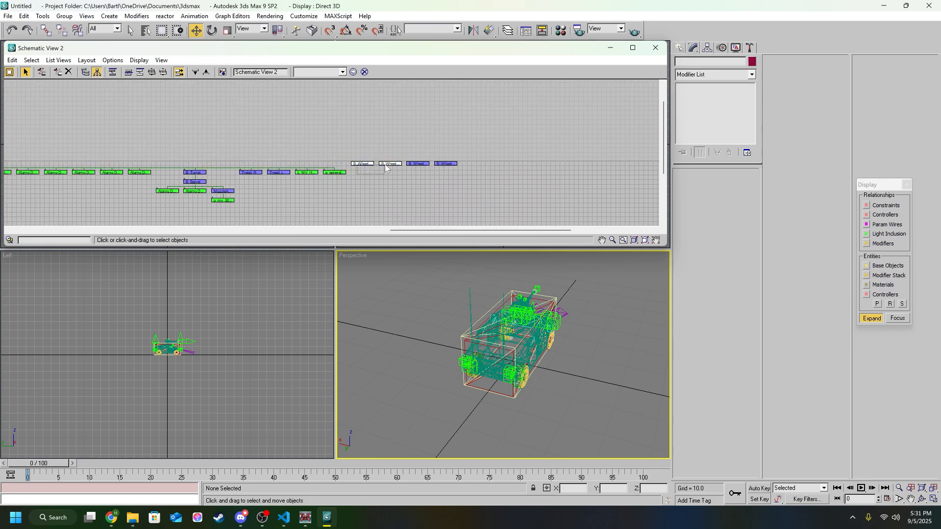
pyautogui.moveTo(385, 168); pyautogui.dragTo(460, 169)
pyautogui.moveTo(399, 169); pyautogui.dragTo(475, 151, button='middle')
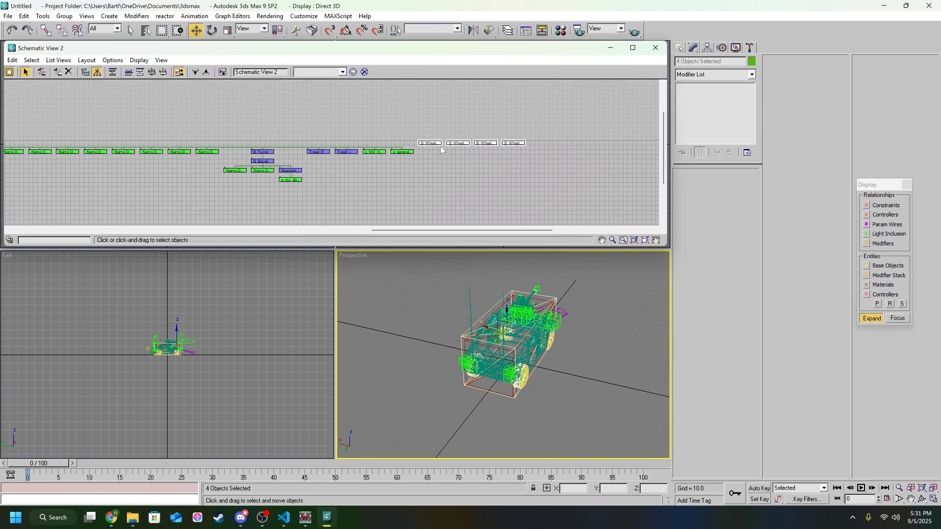
pyautogui.moveTo(435, 147); pyautogui.dragTo(69, 189)
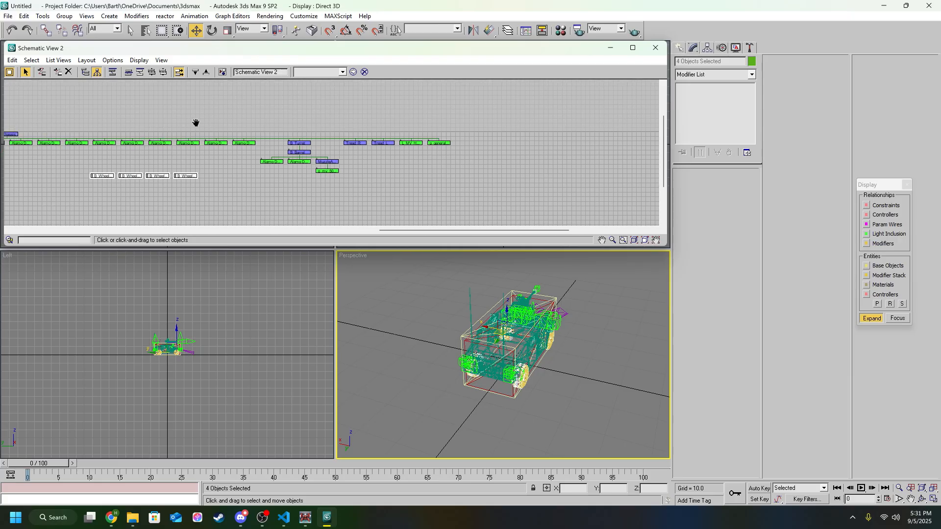
pyautogui.moveTo(195, 122); pyautogui.dragTo(485, 145, button='middle')
# Link the four detached wheel nodes to B_Chassis as their parent
pyautogui.moveTo(393, 199); pyautogui.dragTo(325, 128)
pyautogui.scroll(4, 269, 172)
pyautogui.click(41, 72)
pyautogui.scroll(-2, 348, 192)
pyautogui.click(475, 189)
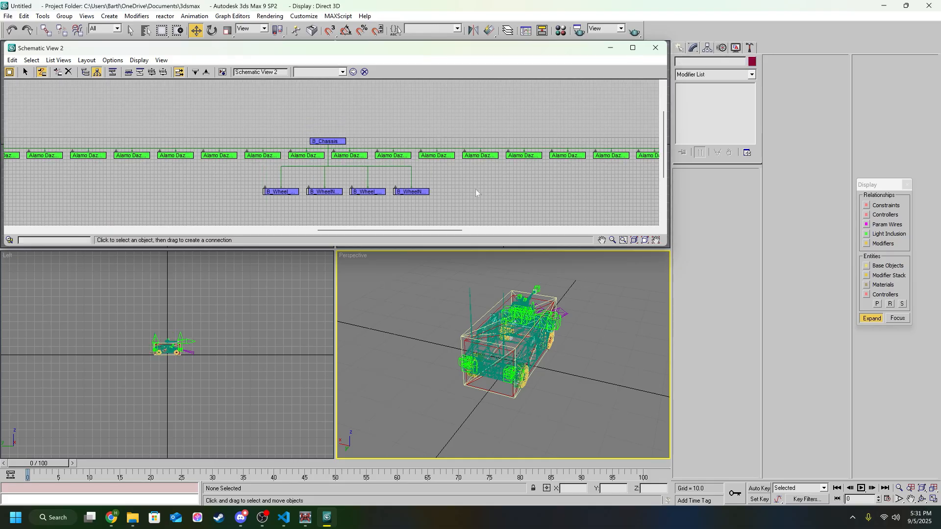
# Examine the relinked wheel hierarchy and the hummer's tires from several angles
pyautogui.moveTo(519, 195); pyautogui.dragTo(501, 173, button='middle')
pyautogui.scroll(1, 501, 173)
pyautogui.scroll(3, 502, 284)
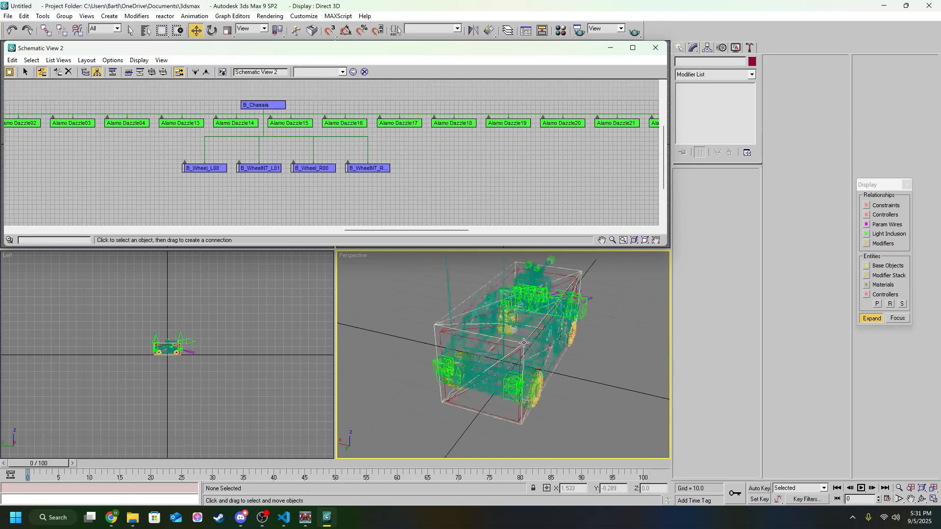
pyautogui.scroll(2, 514, 326)
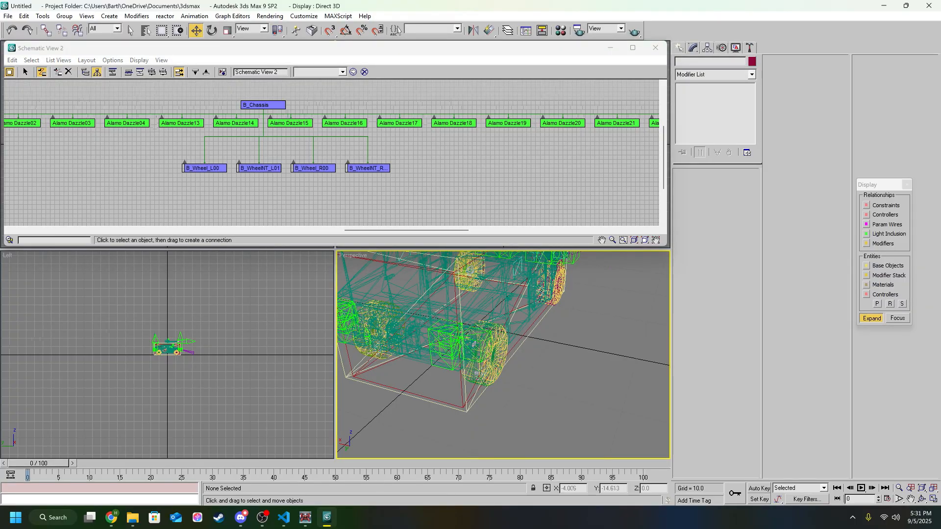
pyautogui.keyDown('alt'); pyautogui.moveTo(544, 318); pyautogui.dragTo(562, 325, button='middle'); pyautogui.keyUp('alt')
pyautogui.keyDown('alt'); pyautogui.moveTo(460, 316); pyautogui.dragTo(478, 323, button='middle'); pyautogui.keyUp('alt')
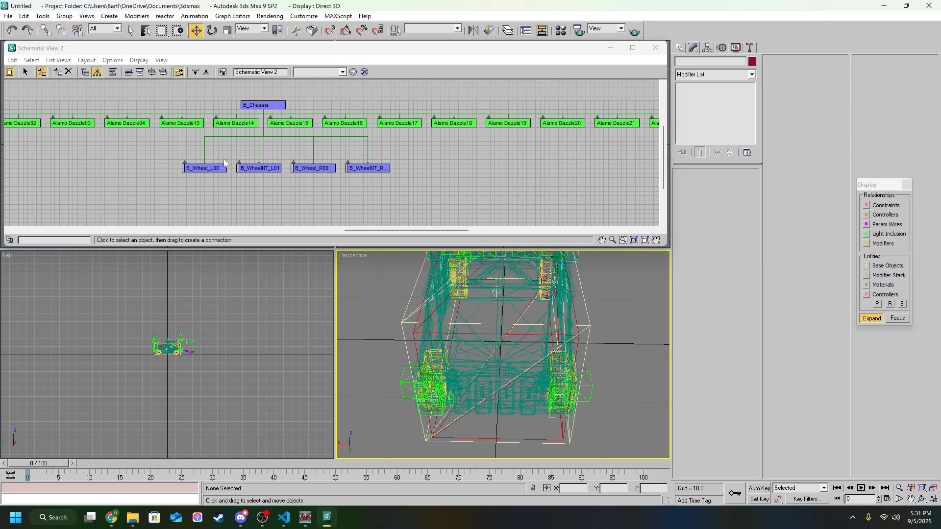
# Minimize the schematic view and select the B_WheelNT_L01 wheel object on the model
pyautogui.click(195, 164)
pyautogui.click(285, 191)
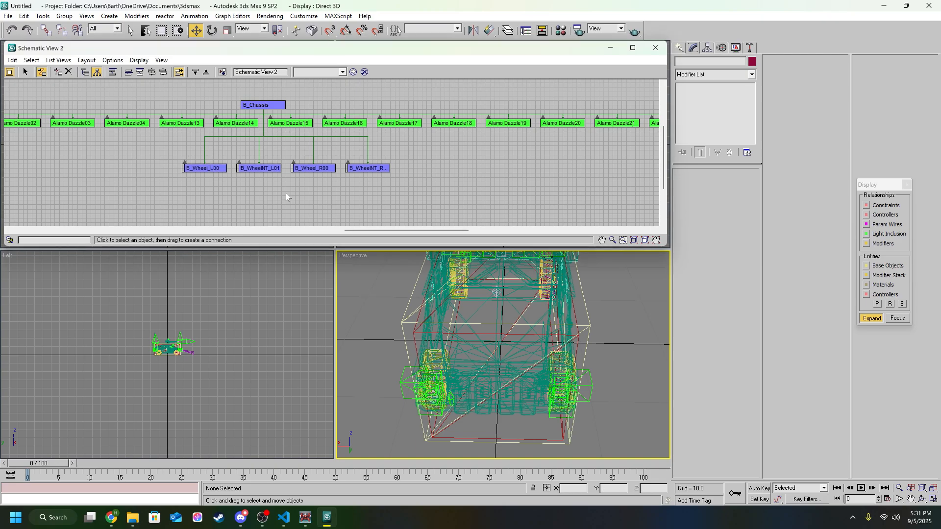
pyautogui.click(611, 48)
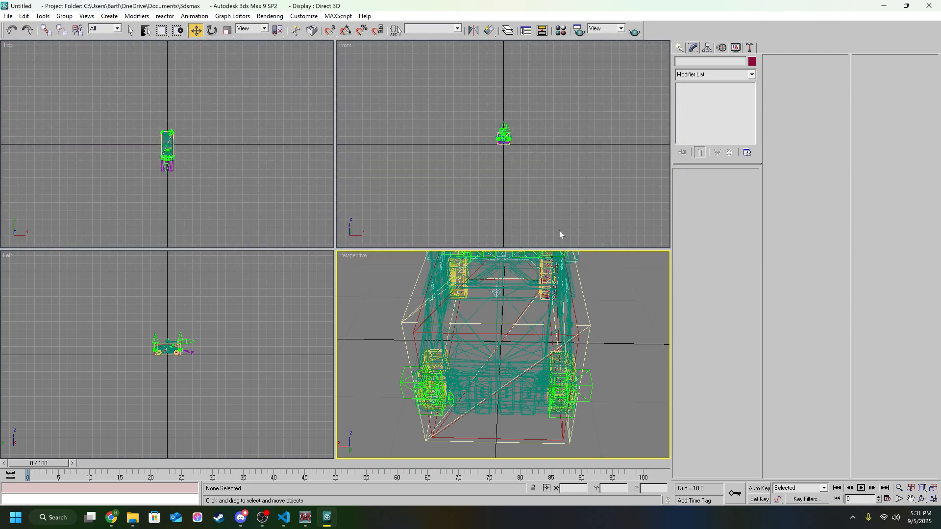
pyautogui.moveTo(485, 387); pyautogui.dragTo(540, 421, button='middle')
pyautogui.scroll(5, 532, 308)
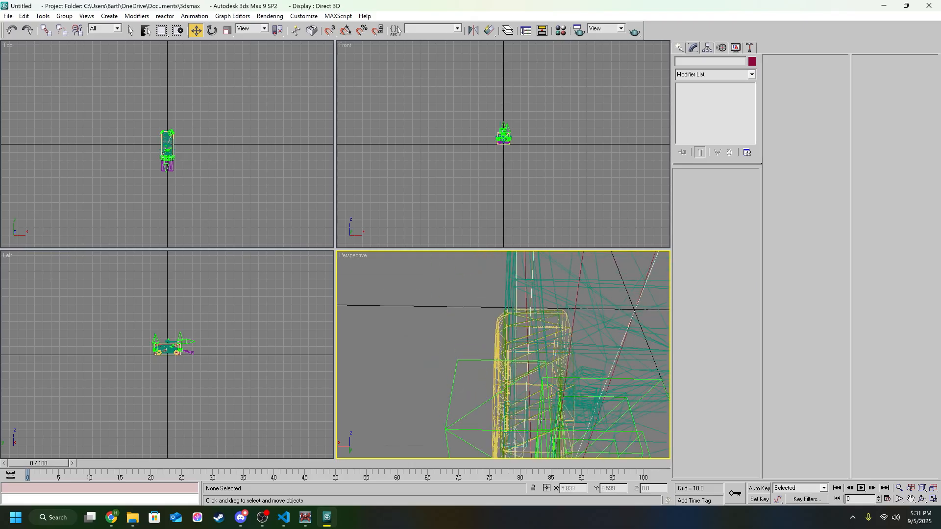
pyautogui.click(553, 349)
pyautogui.scroll(-5, 554, 349)
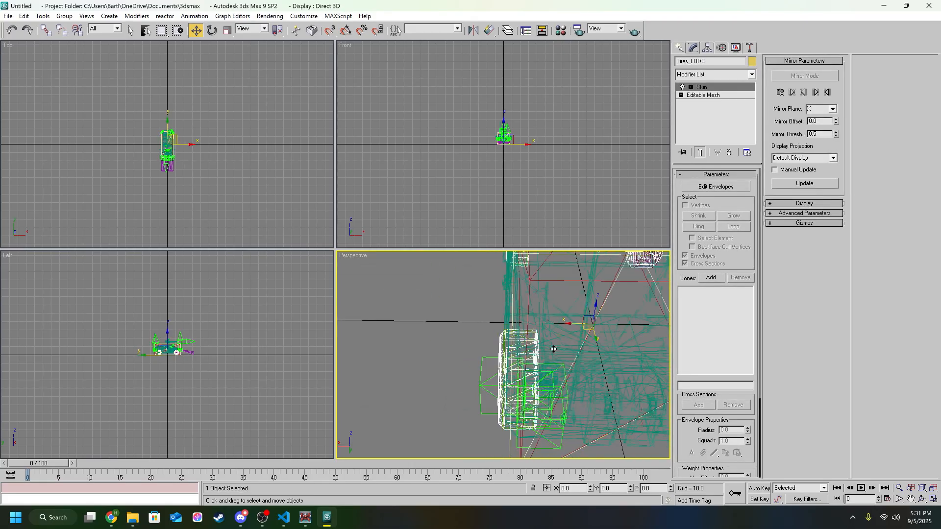
pyautogui.click(511, 352)
pyautogui.click(506, 352)
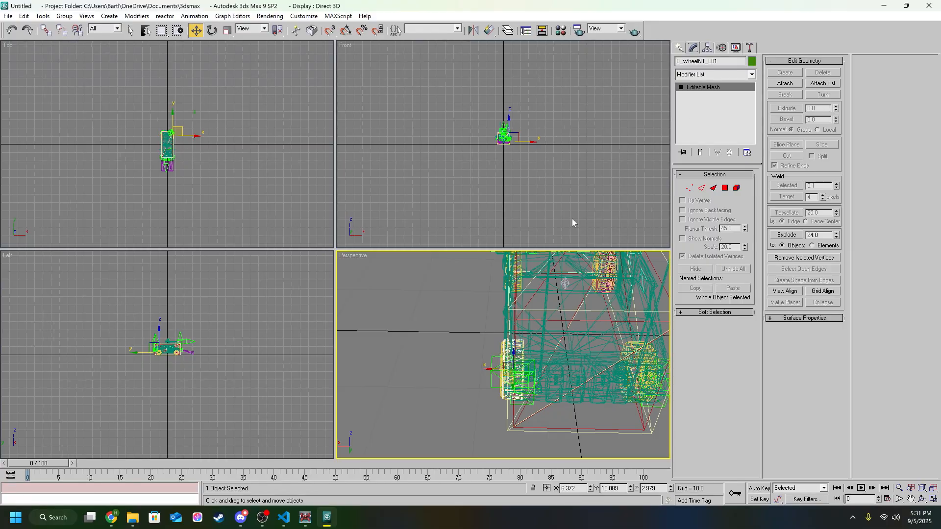
pyautogui.moveTo(572, 219)
pyautogui.mouseDown(button='middle')
pyautogui.moveTo(531, 213)
pyautogui.moveTo(577, 219)
pyautogui.mouseUp(button='middle')
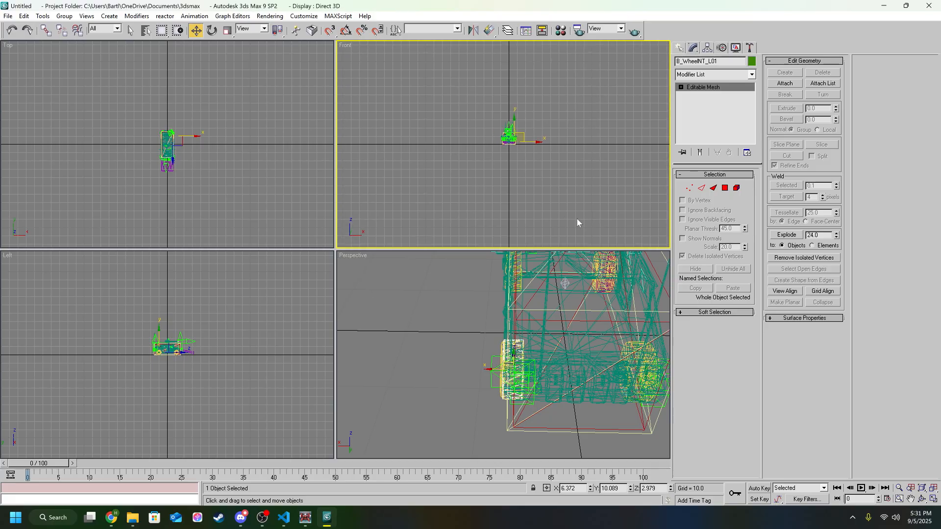
pyautogui.scroll(2, 503, 144)
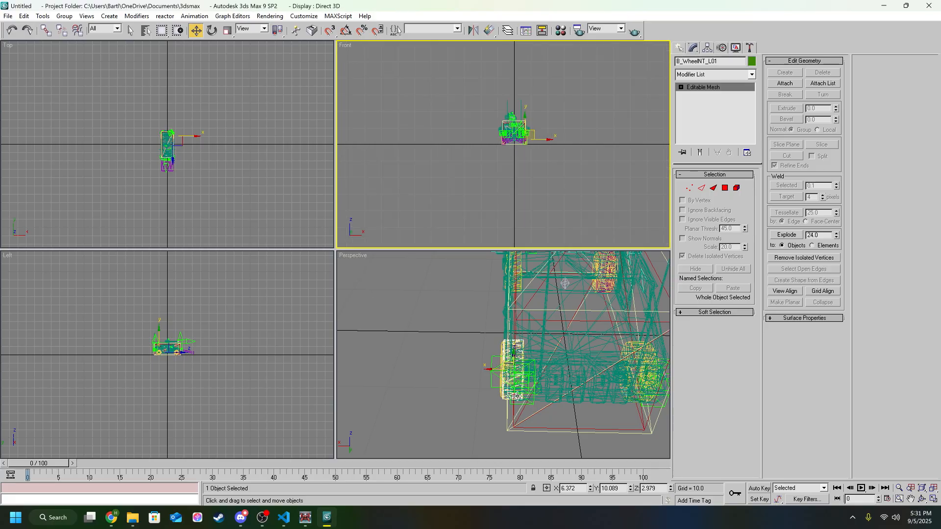
pyautogui.moveTo(602, 375); pyautogui.dragTo(559, 358, button='middle')
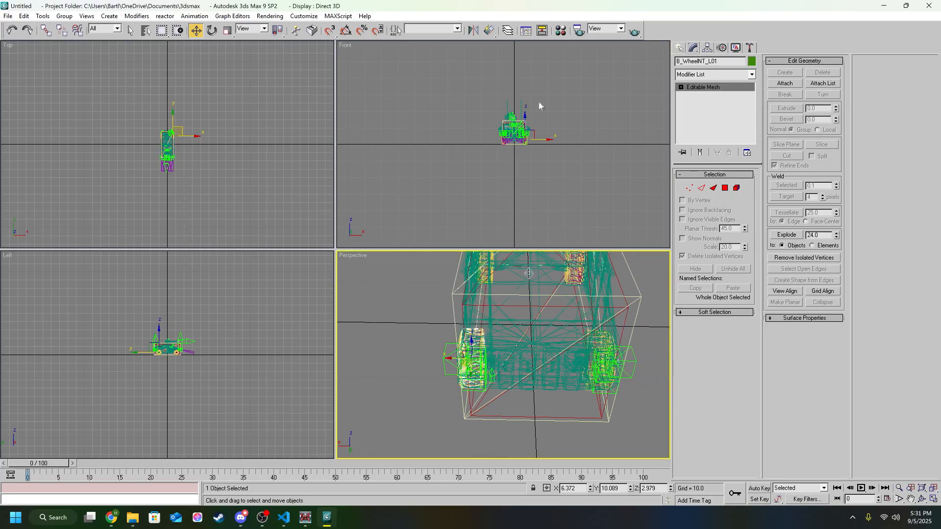
# Sample the material of the B_WheelNT_L01 wheel into the first Material Editor slot, check its shader path, and minimize the editor
pyautogui.click(567, 29)
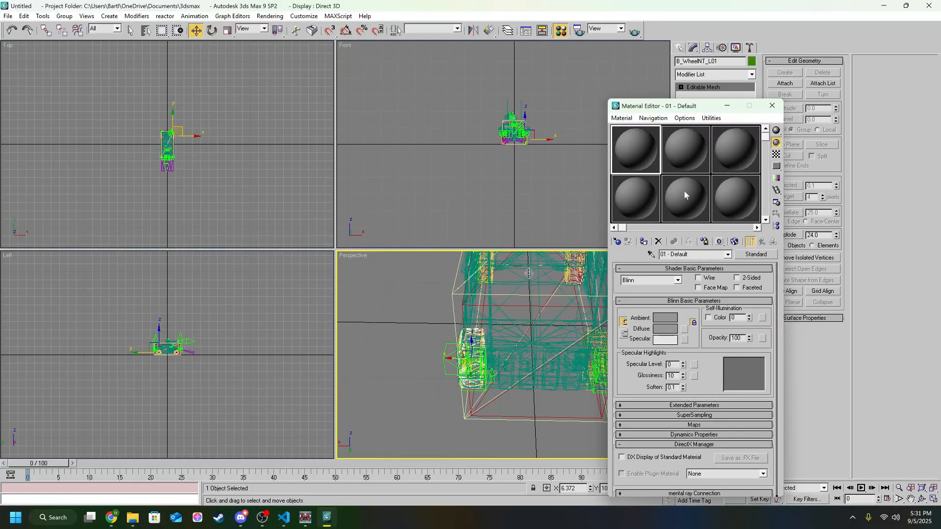
pyautogui.click(651, 255)
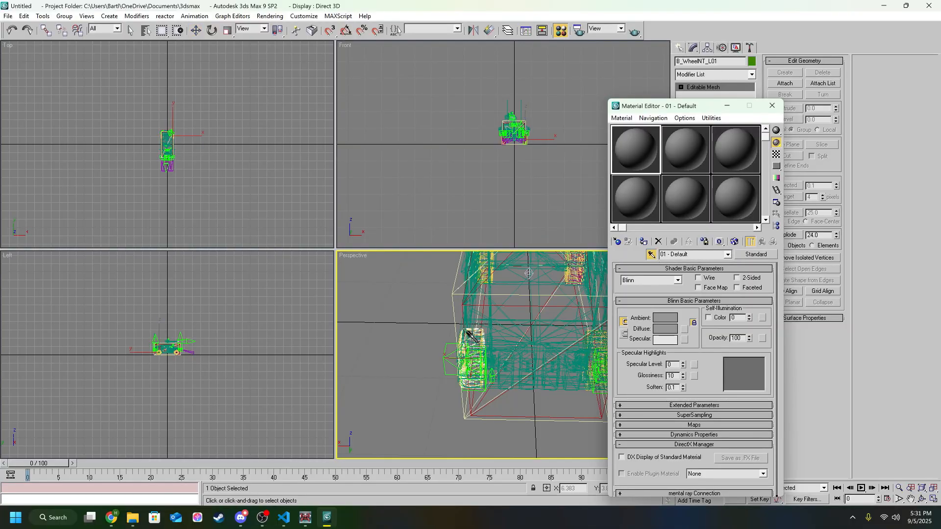
pyautogui.click(468, 333)
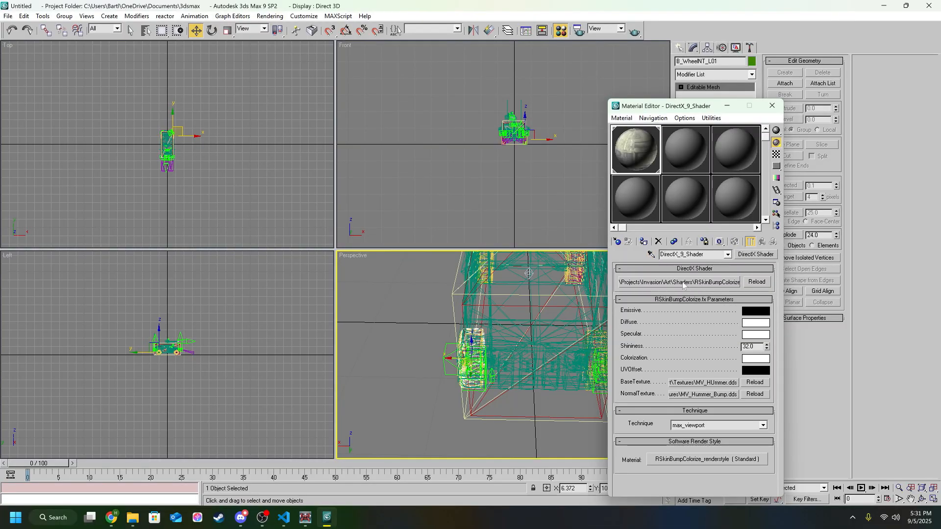
pyautogui.scroll(5, 549, 330)
pyautogui.moveTo(454, 345); pyautogui.dragTo(528, 334, button='middle')
pyautogui.scroll(-3, 529, 334)
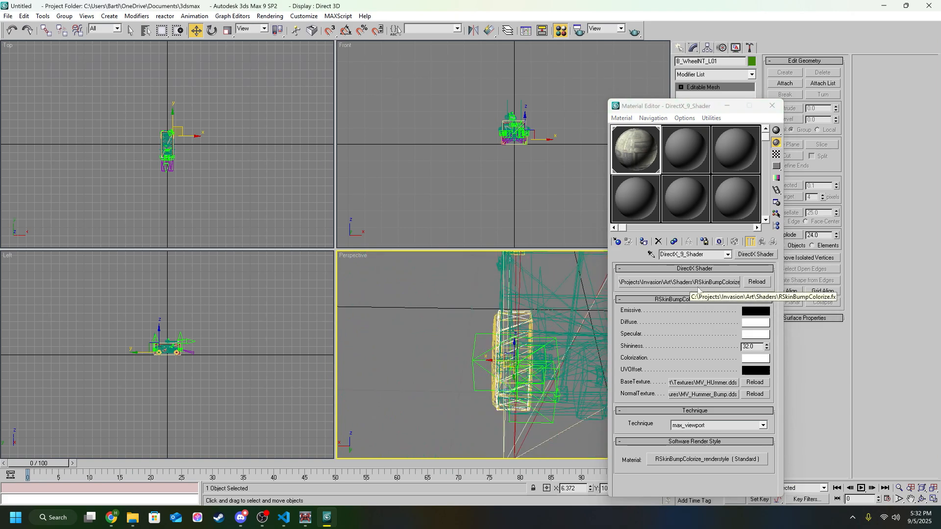
pyautogui.click(727, 106)
# Select the Tires_LOD3 mesh on the hummer so its Skin modifier parameters are shown
pyautogui.moveTo(573, 321); pyautogui.dragTo(575, 353, button='middle')
pyautogui.scroll(-3, 543, 328)
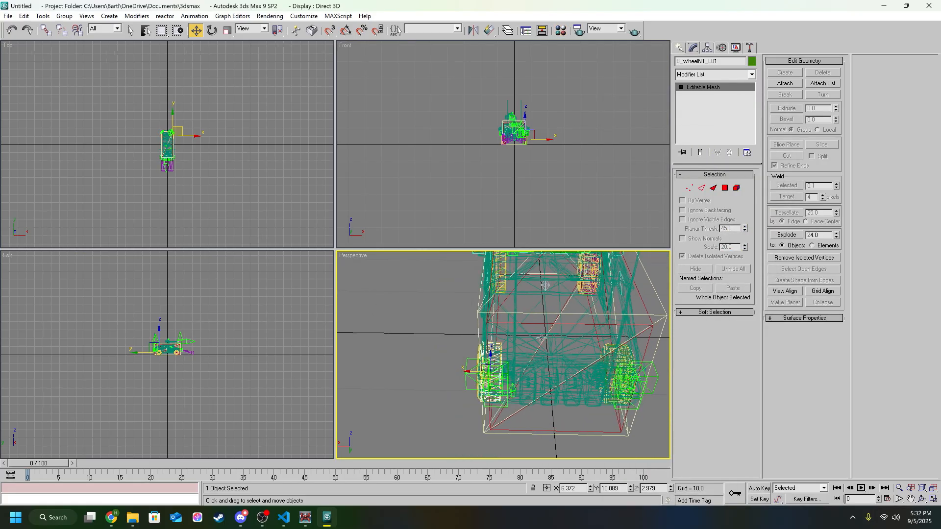
pyautogui.scroll(3, 537, 324)
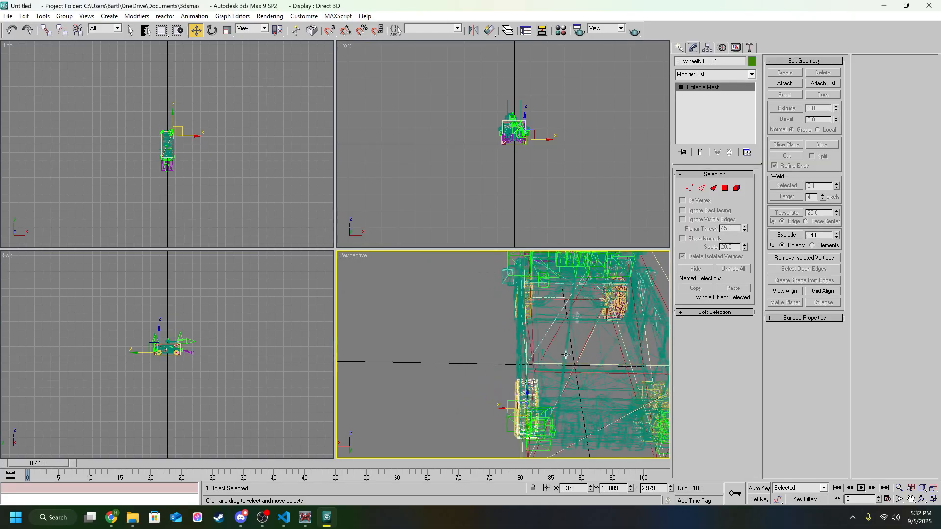
pyautogui.press('super')
pyautogui.moveTo(434, 326); pyautogui.dragTo(531, 333, button='middle')
pyautogui.scroll(3, 491, 311)
pyautogui.click(479, 304)
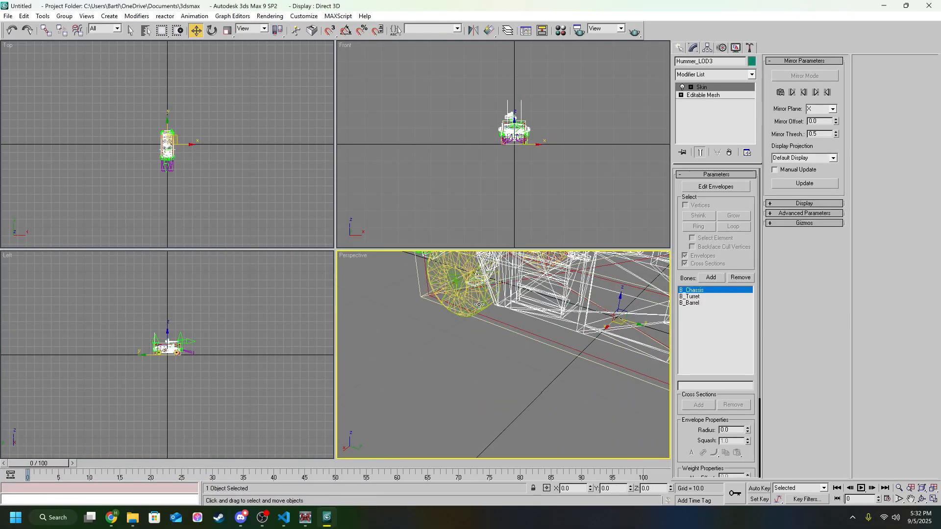
pyautogui.keyDown('alt'); pyautogui.moveTo(617, 347); pyautogui.dragTo(548, 387, button='middle'); pyautogui.keyUp('alt')
pyautogui.scroll(-3, 569, 347)
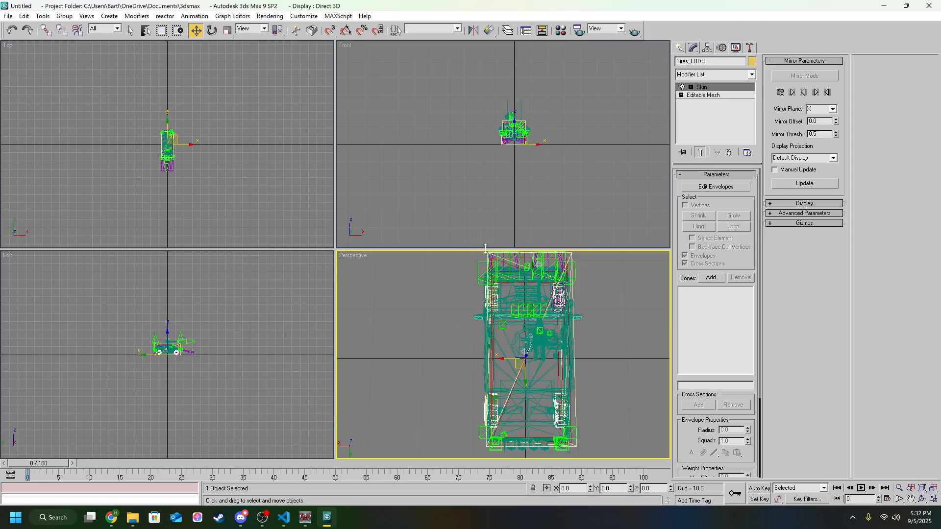
pyautogui.click(713, 280)
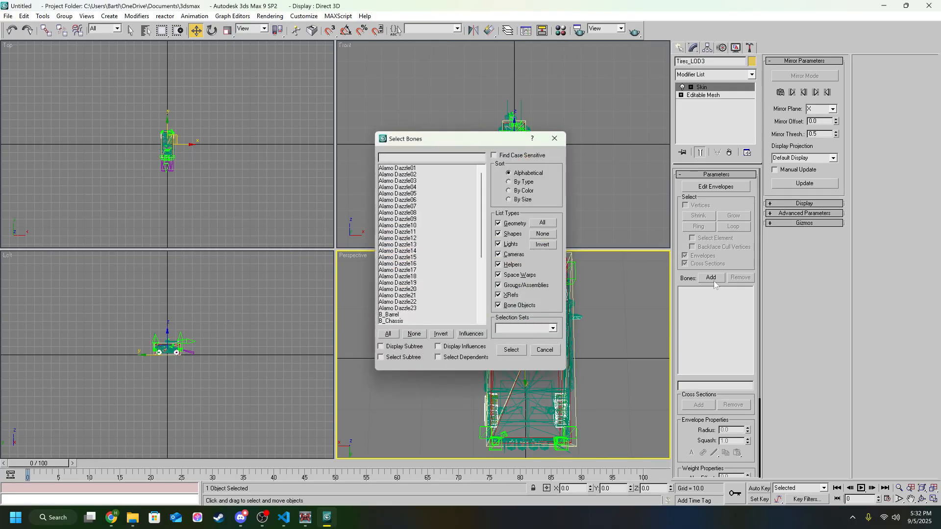
pyautogui.moveTo(492, 144); pyautogui.dragTo(311, 124)
pyautogui.click(363, 330)
# Add B_Wheel_L00, B_Wheel_R00, B_WheelNT_L01 and B_WheelNT_R01 as bones to the Skin modifier of Tires_LOD3
pyautogui.keyDown('alt'); pyautogui.moveTo(450, 262); pyautogui.dragTo(439, 352, button='middle'); pyautogui.keyUp('alt')
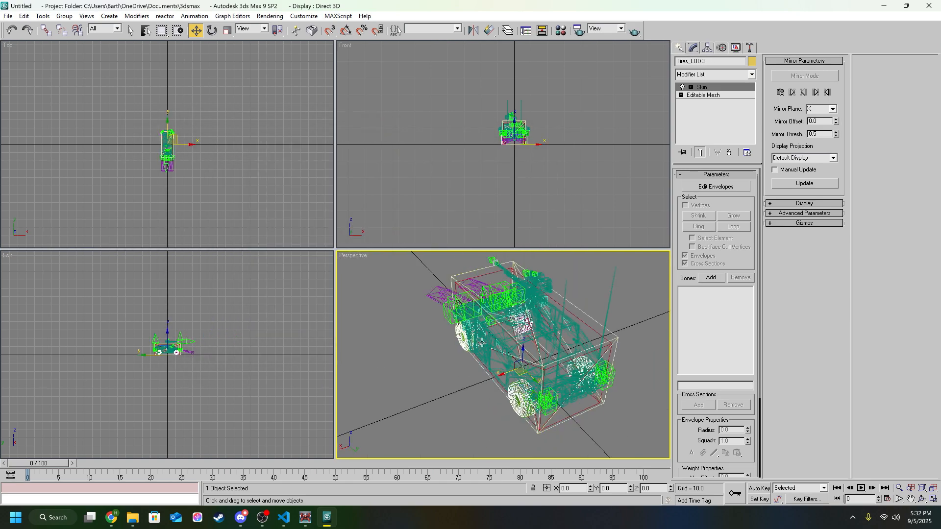
pyautogui.click(439, 353)
pyautogui.scroll(5, 439, 353)
pyautogui.click(492, 314)
pyautogui.scroll(-5, 491, 315)
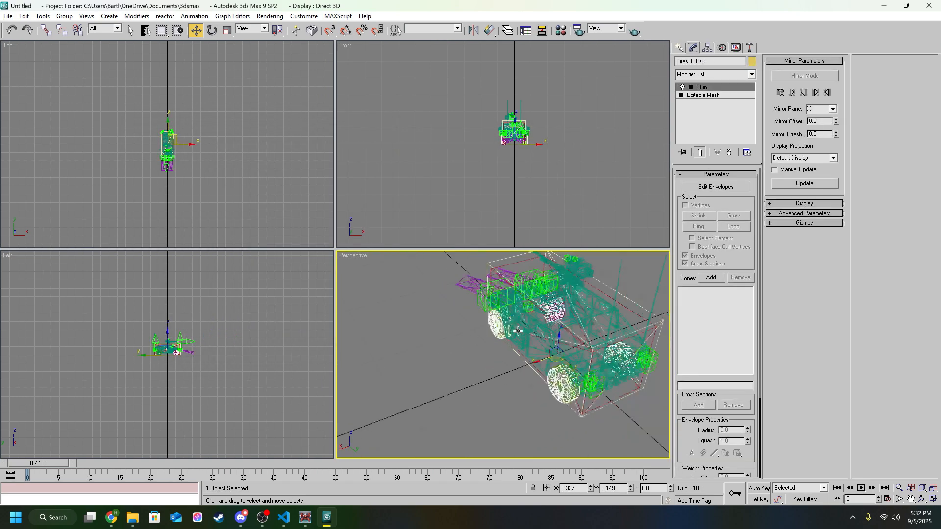
pyautogui.keyDown('alt'); pyautogui.moveTo(492, 315); pyautogui.dragTo(510, 374, button='middle'); pyautogui.keyUp('alt')
pyautogui.click(711, 277)
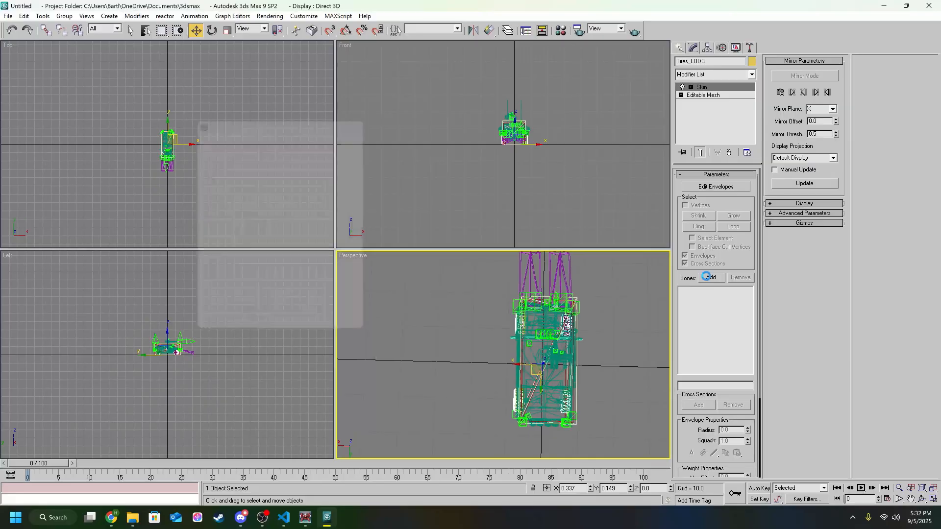
pyautogui.scroll(-10, 458, 233)
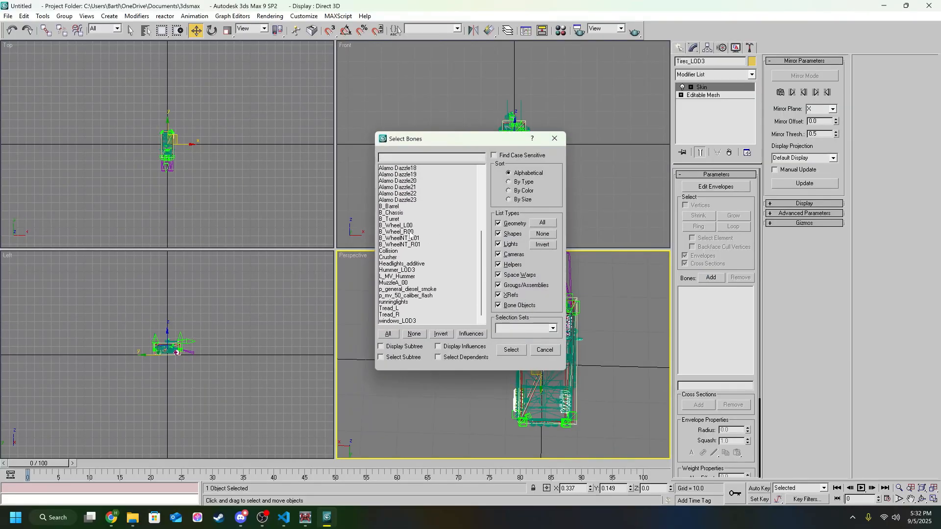
pyautogui.moveTo(409, 225); pyautogui.dragTo(403, 245)
pyautogui.click(505, 349)
# Enable envelope editing on the Tires_LOD3 skin and select the B_Wheel_L00 bone's envelope
pyautogui.scroll(5, 529, 328)
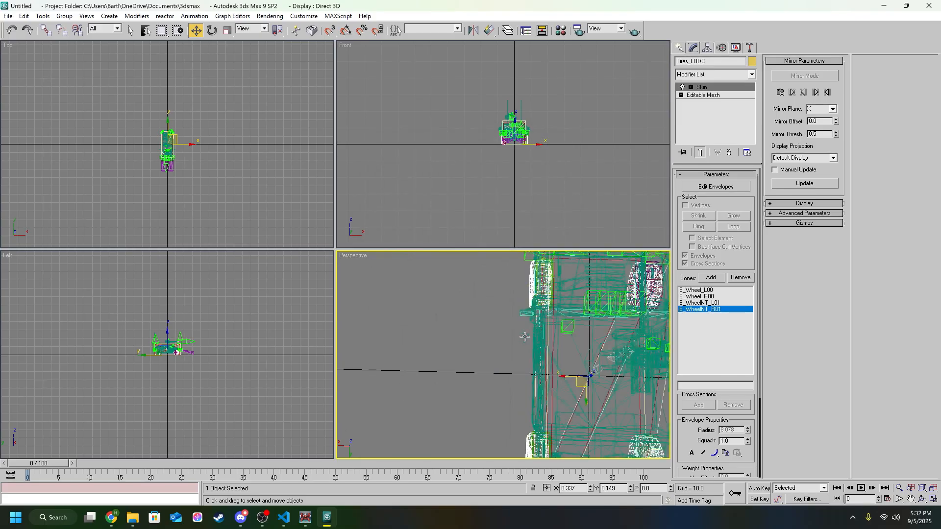
pyautogui.moveTo(557, 309); pyautogui.dragTo(536, 338, button='middle')
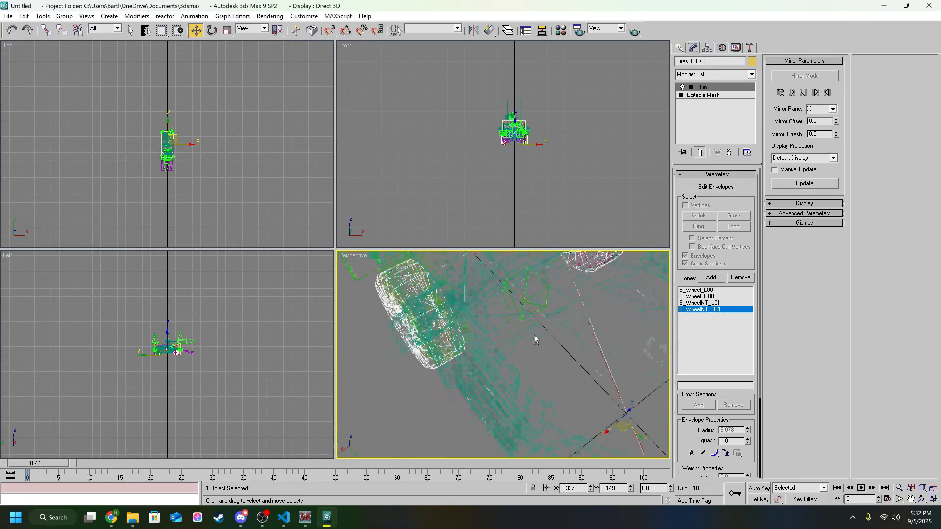
pyautogui.scroll(-3, 512, 344)
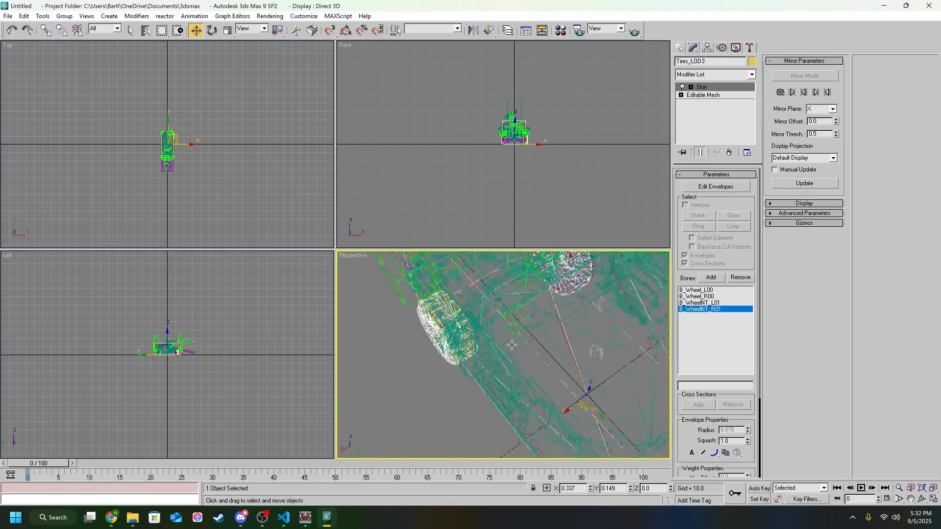
pyautogui.click(702, 191)
pyautogui.keyDown('alt'); pyautogui.moveTo(542, 304); pyautogui.dragTo(493, 312, button='middle'); pyautogui.keyUp('alt')
pyautogui.click(682, 290)
pyautogui.keyDown('alt'); pyautogui.moveTo(566, 303); pyautogui.dragTo(725, 372, button='middle'); pyautogui.keyUp('alt')
pyautogui.scroll(-5, 761, 395)
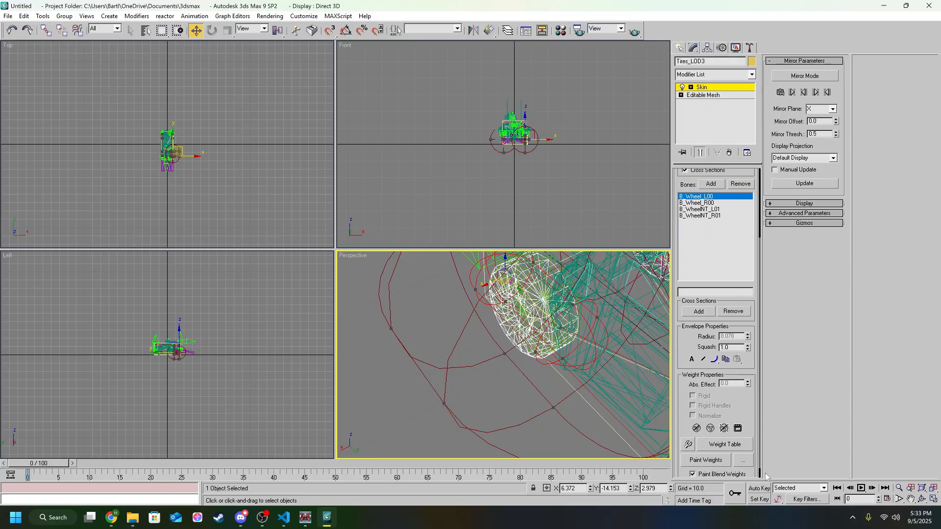
# Open the skin weight table for Tires_LOD3 and look through the vertex weights of the four wheel bones
pyautogui.click(713, 448)
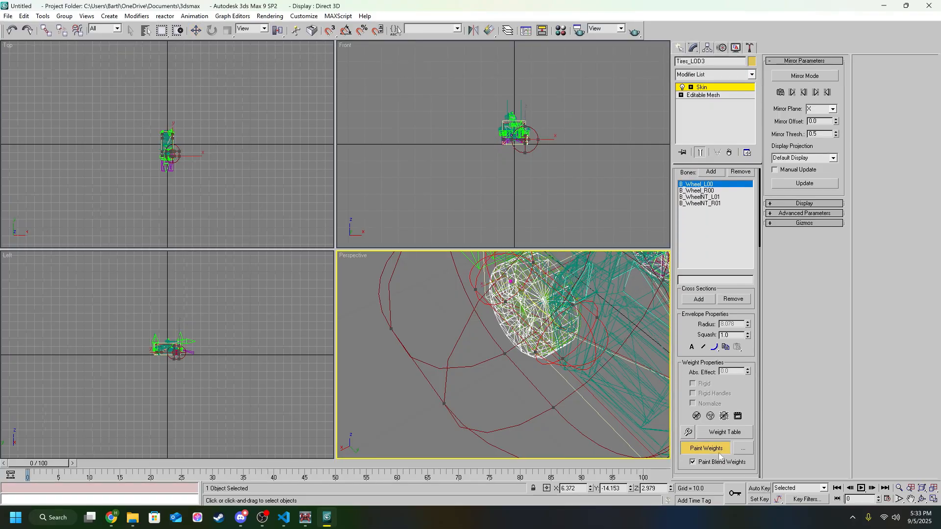
pyautogui.click(719, 453)
pyautogui.click(730, 432)
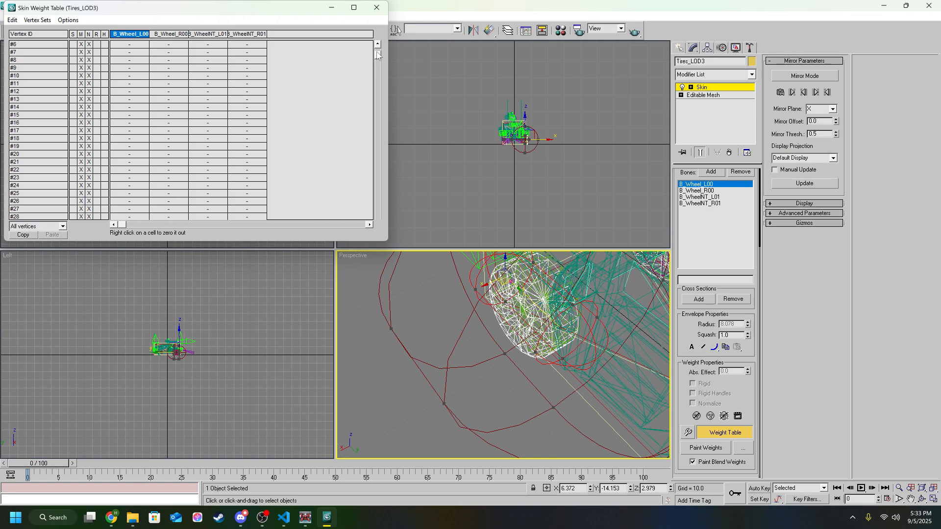
pyautogui.moveTo(376, 51)
pyautogui.mouseDown()
pyautogui.moveTo(378, 217)
pyautogui.moveTo(377, 45)
pyautogui.mouseUp()
pyautogui.click(433, 317)
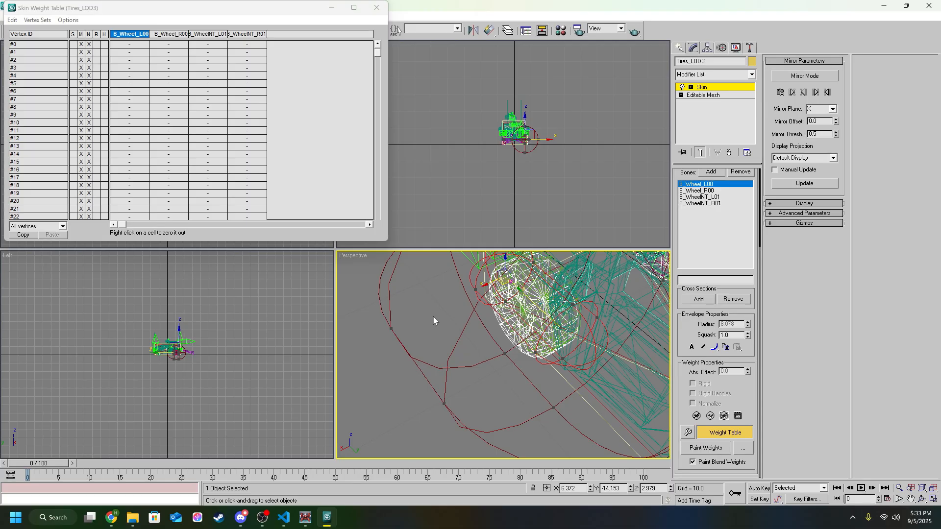
# Turn off Paint Blend Weights and set the skin's Bone Affect Limit to 1, expanding the display, advanced and gizmo settings
pyautogui.click(692, 462)
pyautogui.click(770, 204)
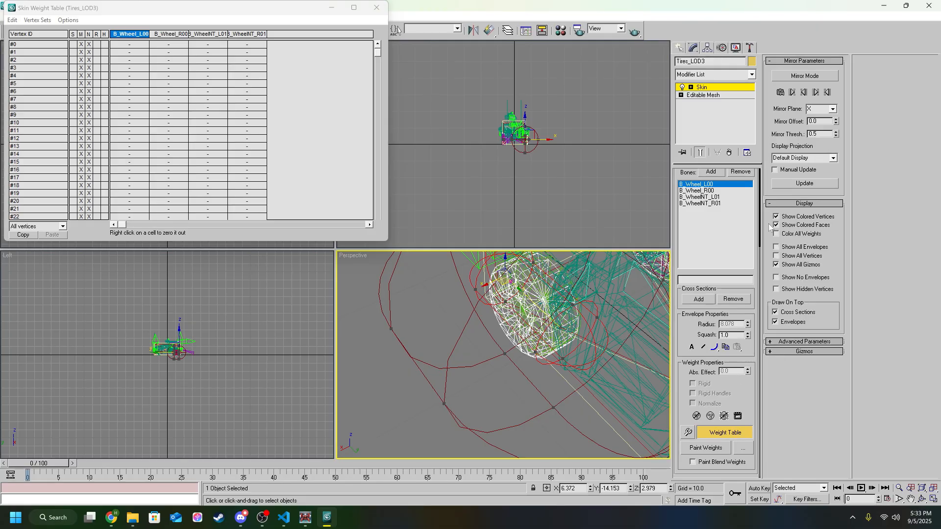
pyautogui.click(775, 340)
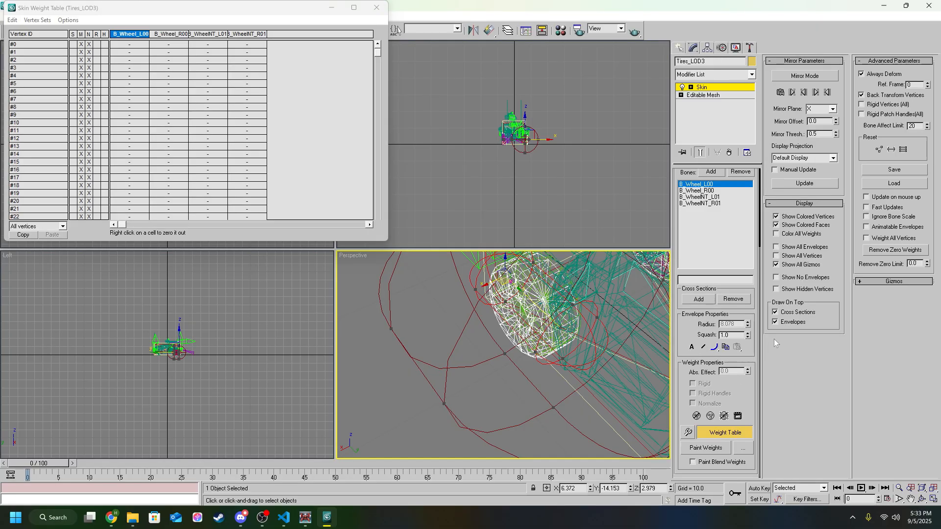
pyautogui.click(858, 282)
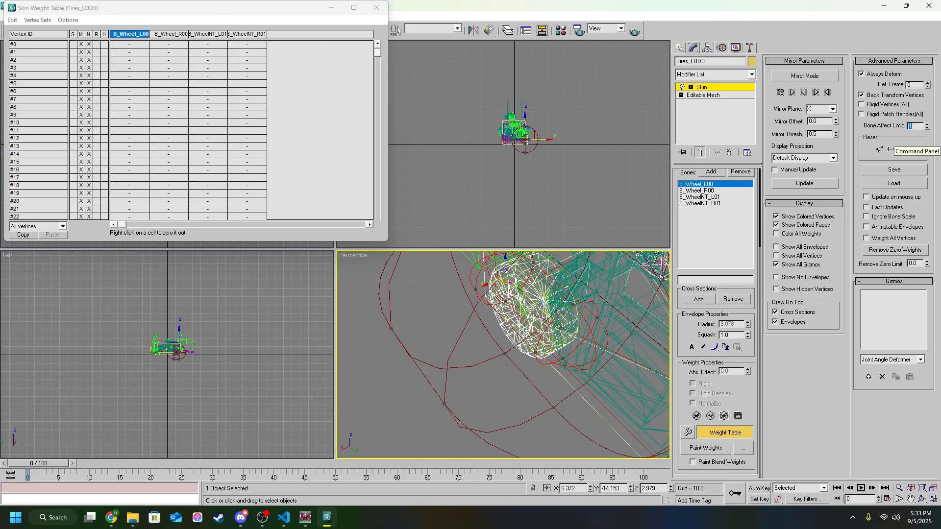
# Examine how the B_Wheel_L00 and B_Wheel_R00 envelopes sit around the tire geometry from several angles
pyautogui.keyDown('alt'); pyautogui.moveTo(606, 361); pyautogui.dragTo(517, 408, button='middle'); pyautogui.keyUp('alt')
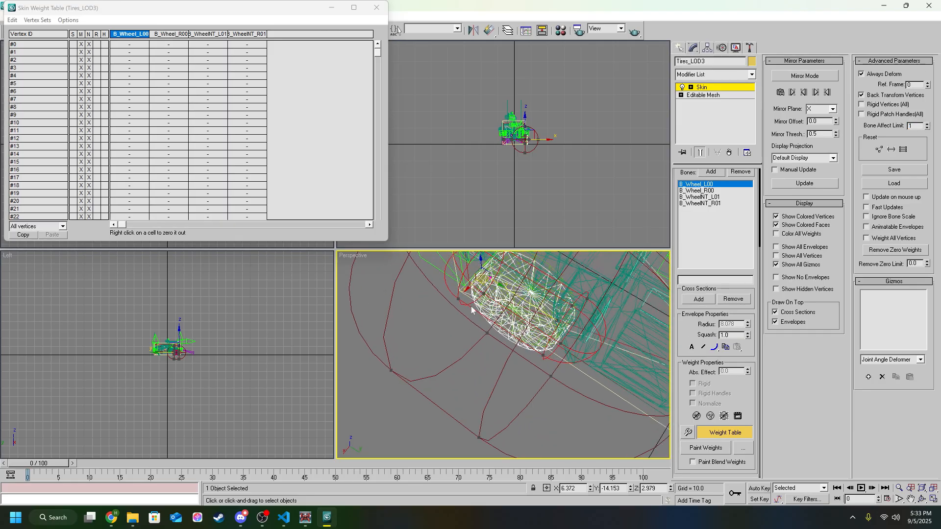
pyautogui.keyDown('alt'); pyautogui.moveTo(471, 307); pyautogui.dragTo(451, 336, button='middle'); pyautogui.keyUp('alt')
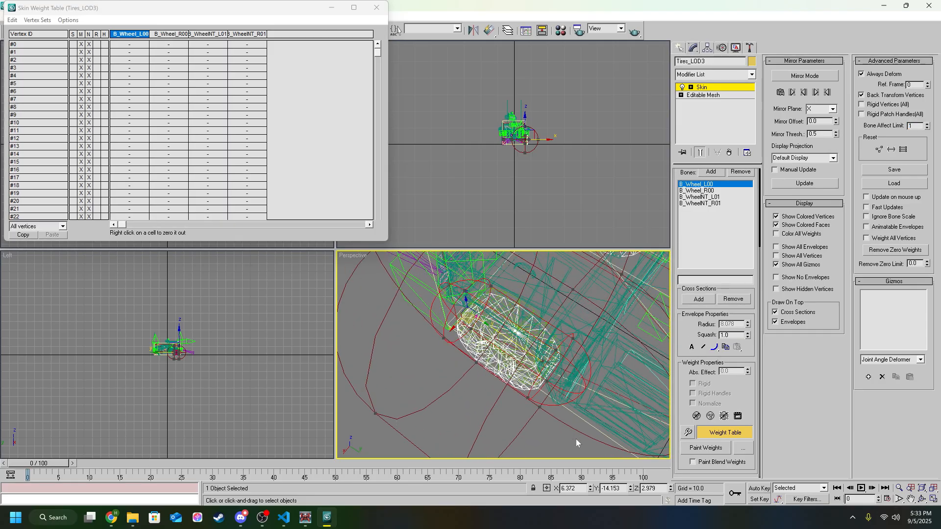
pyautogui.moveTo(587, 437); pyautogui.dragTo(584, 427)
pyautogui.moveTo(584, 427)
pyautogui.keyDown('alt'); pyautogui.mouseDown(button='middle')
pyautogui.moveTo(580, 404)
pyautogui.moveTo(589, 412)
pyautogui.mouseUp(button='middle'); pyautogui.keyUp('alt')
pyautogui.click(706, 191)
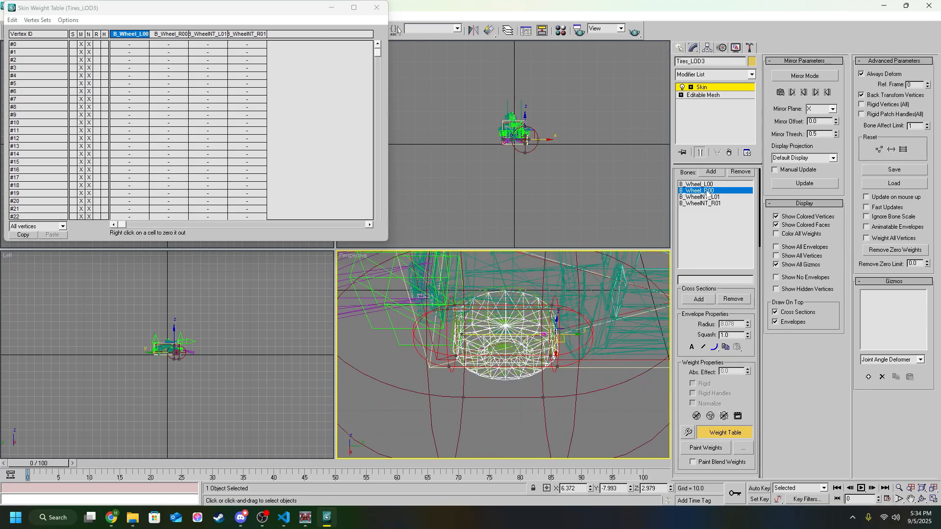
pyautogui.click(700, 184)
pyautogui.keyDown('alt'); pyautogui.moveTo(570, 301); pyautogui.dragTo(567, 331, button='middle'); pyautogui.keyUp('alt')
pyautogui.scroll(4, 525, 328)
pyautogui.scroll(-3, 546, 313)
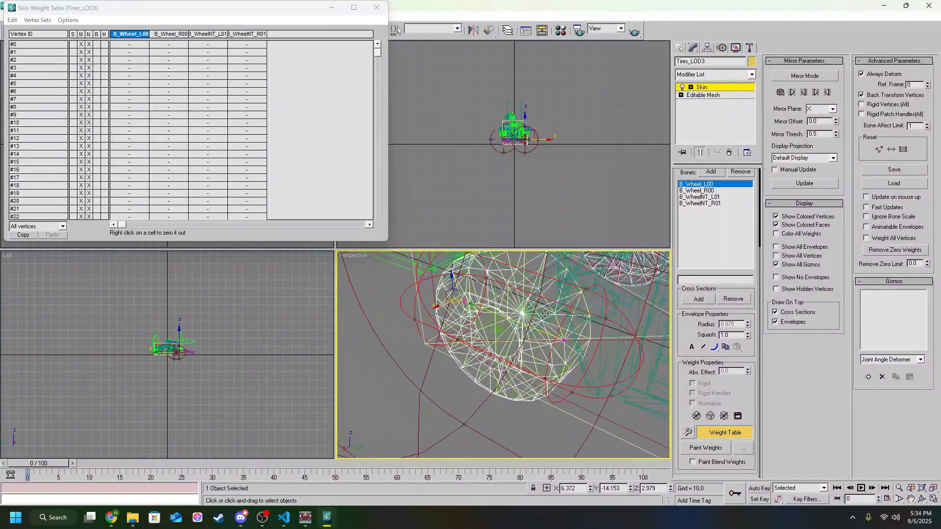
# Close the weight table, enable Paint Weights and paint the front tire's vertices to the B_Wheel_L00 bone
pyautogui.scroll(-2, 544, 314)
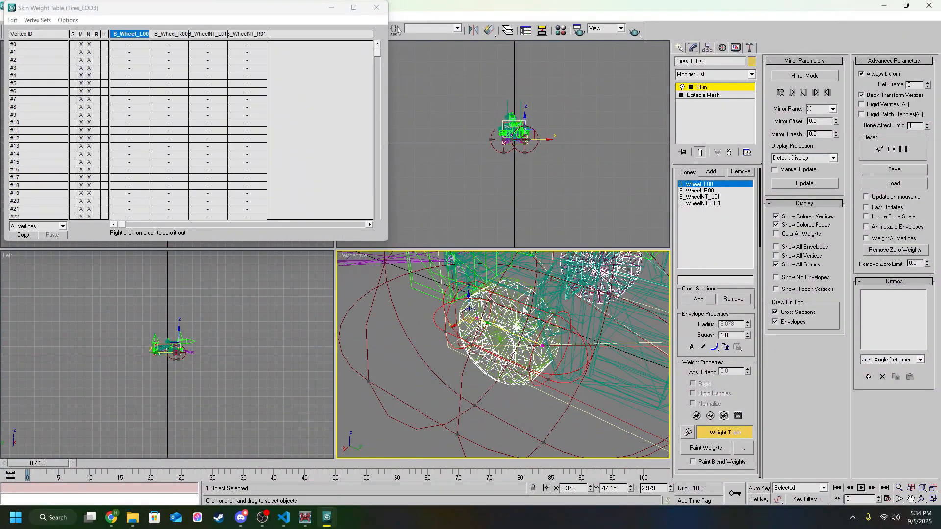
pyautogui.keyDown('alt'); pyautogui.moveTo(505, 336); pyautogui.dragTo(527, 358, button='middle'); pyautogui.keyUp('alt')
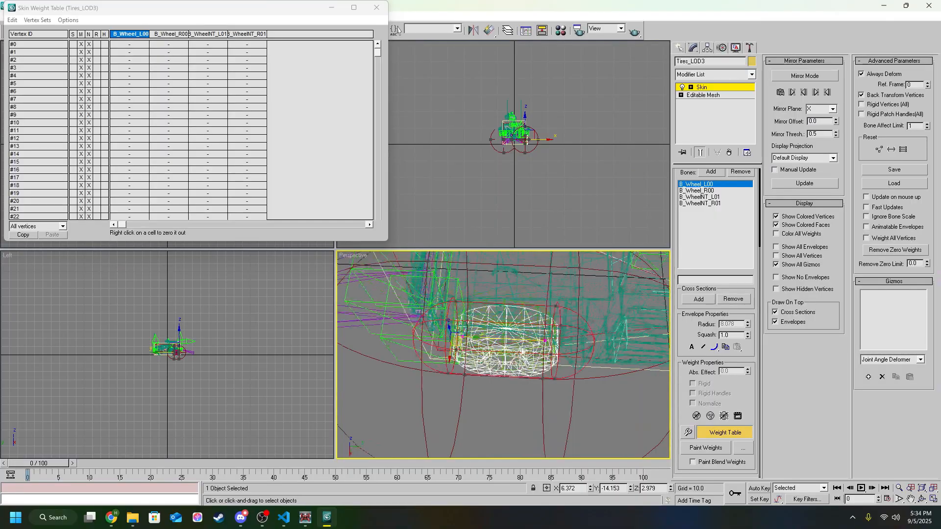
pyautogui.scroll(2, 534, 367)
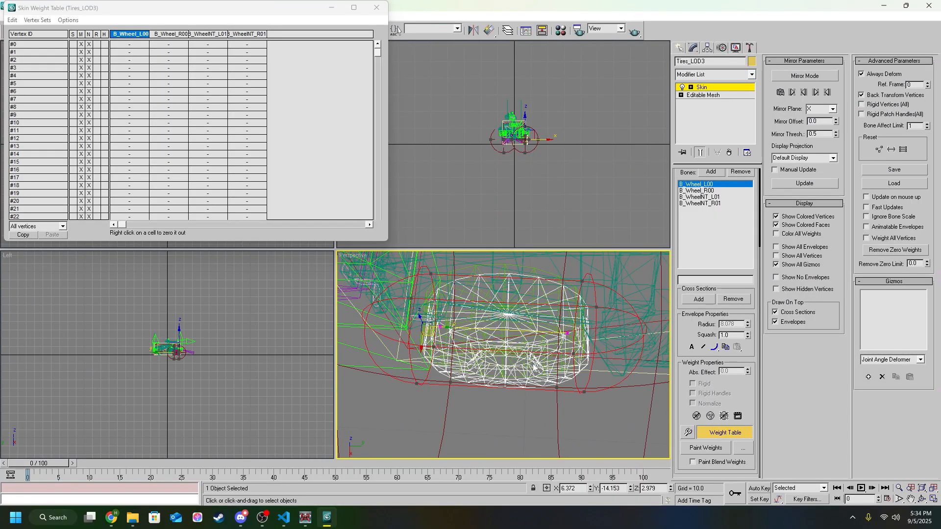
pyautogui.moveTo(596, 397)
pyautogui.keyDown('alt'); pyautogui.mouseDown(button='middle')
pyautogui.moveTo(576, 375)
pyautogui.moveTo(602, 387)
pyautogui.mouseUp(button='middle'); pyautogui.keyUp('alt')
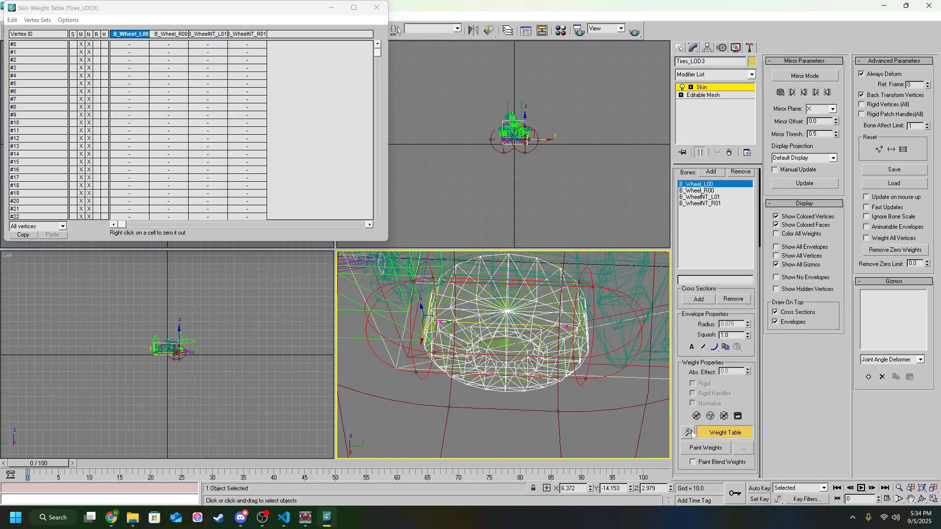
pyautogui.click(710, 433)
pyautogui.click(710, 433)
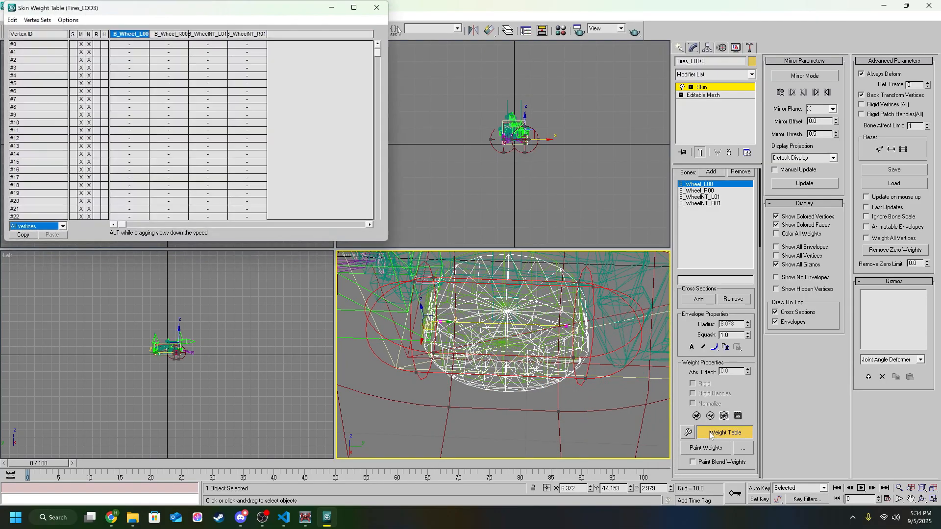
pyautogui.click(709, 433)
pyautogui.click(707, 447)
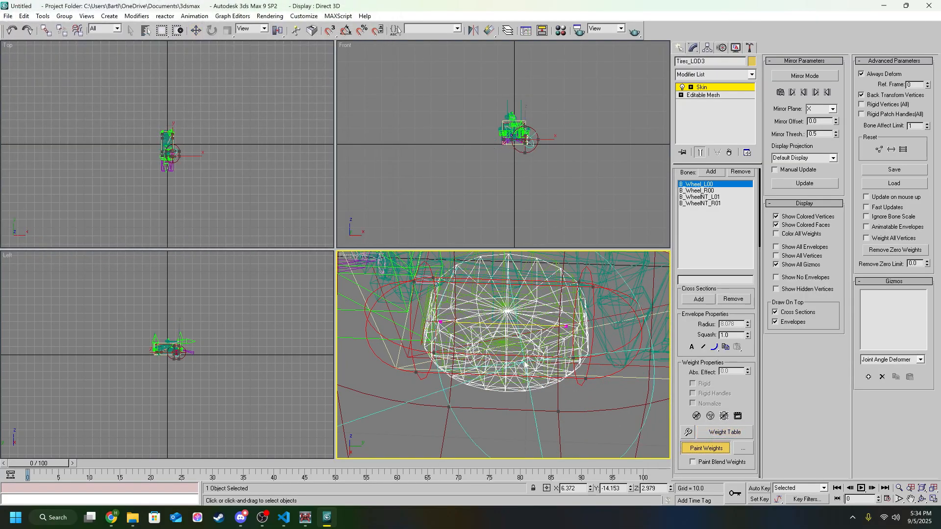
pyautogui.moveTo(520, 348)
pyautogui.mouseDown()
pyautogui.moveTo(535, 342)
pyautogui.moveTo(504, 336)
pyautogui.moveTo(527, 338)
pyautogui.mouseUp()
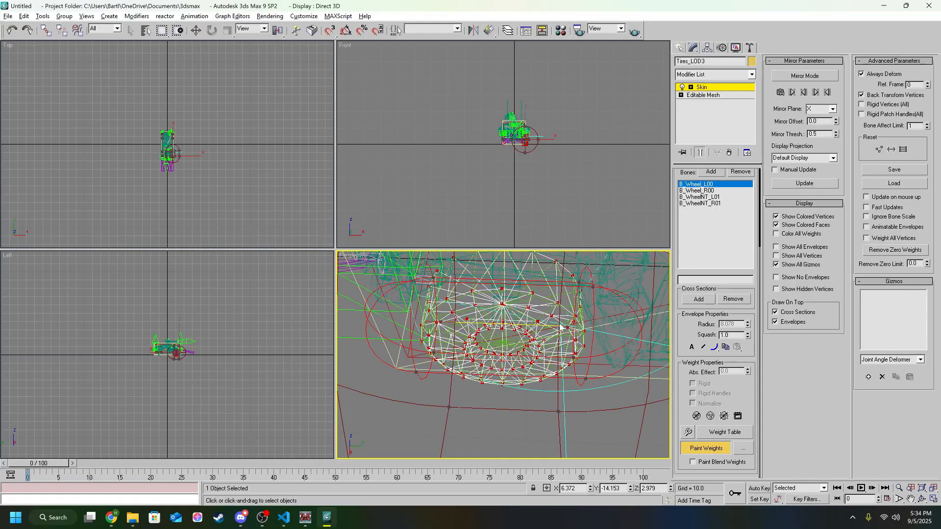
# Open the weight brush's painter options and set the maximum brush size to 1.0
pyautogui.moveTo(526, 338)
pyautogui.keyDown('alt'); pyautogui.mouseDown(button='middle')
pyautogui.moveTo(497, 327)
pyautogui.moveTo(429, 340)
pyautogui.moveTo(571, 245)
pyautogui.moveTo(661, 264)
pyautogui.mouseUp(button='middle'); pyautogui.keyUp('alt')
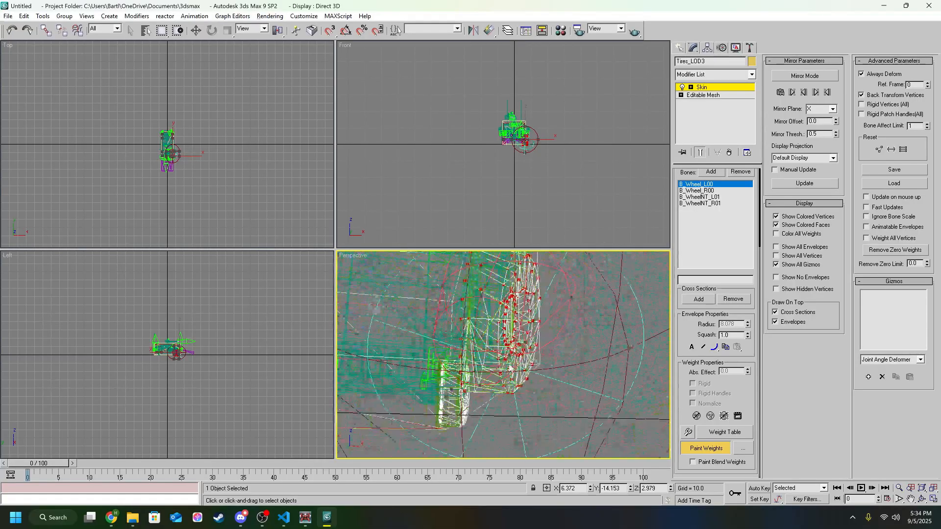
pyautogui.click(735, 450)
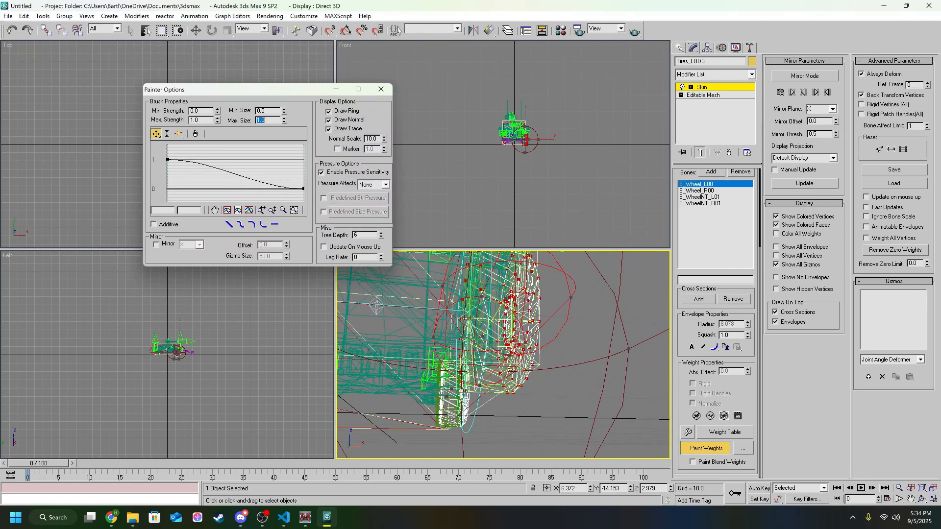
pyautogui.keyDown('alt'); pyautogui.moveTo(510, 351); pyautogui.dragTo(419, 318, button='middle'); pyautogui.keyUp('alt')
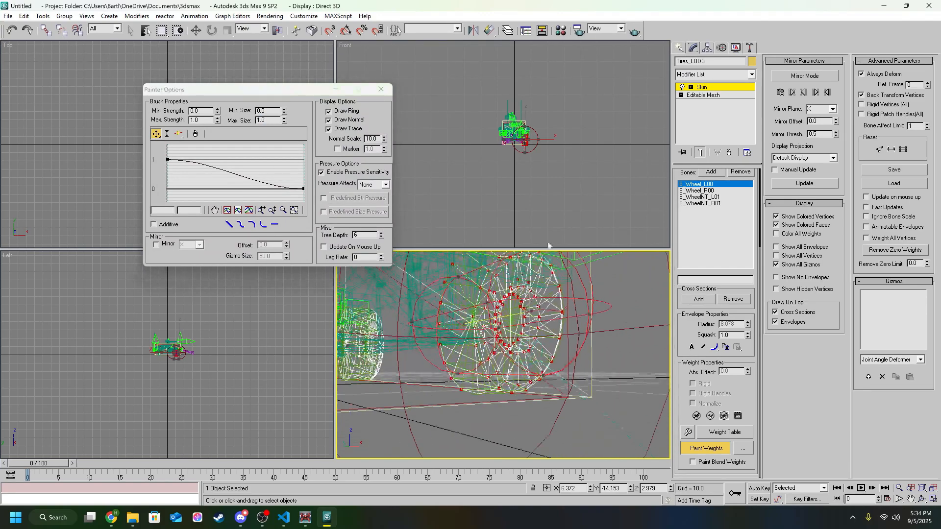
# Open the layer manager, expand the default layer and hide windows_LOD3
pyautogui.click(508, 31)
pyautogui.click(46, 126)
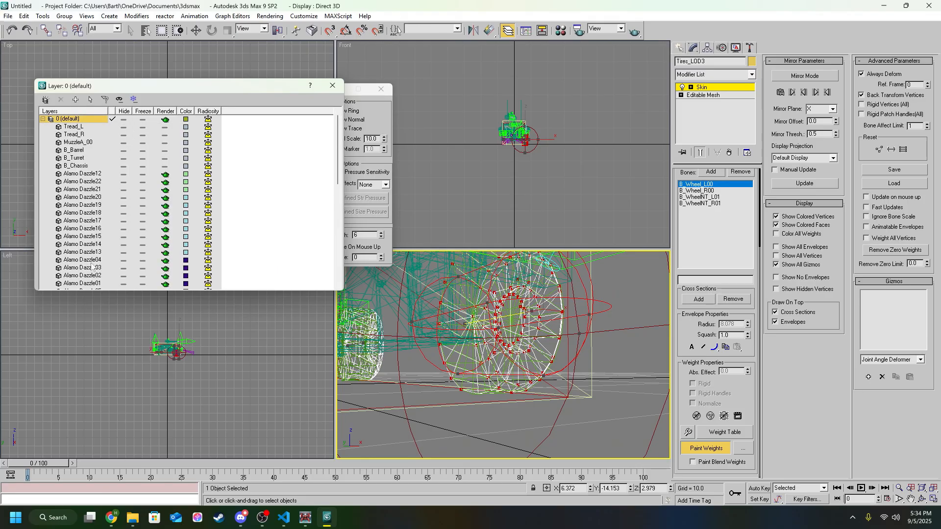
pyautogui.click(122, 221)
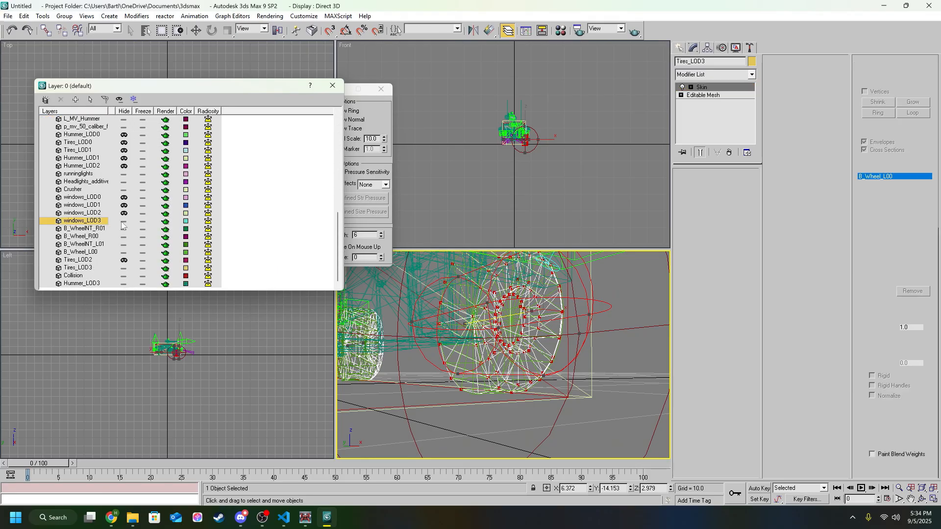
pyautogui.click(124, 221)
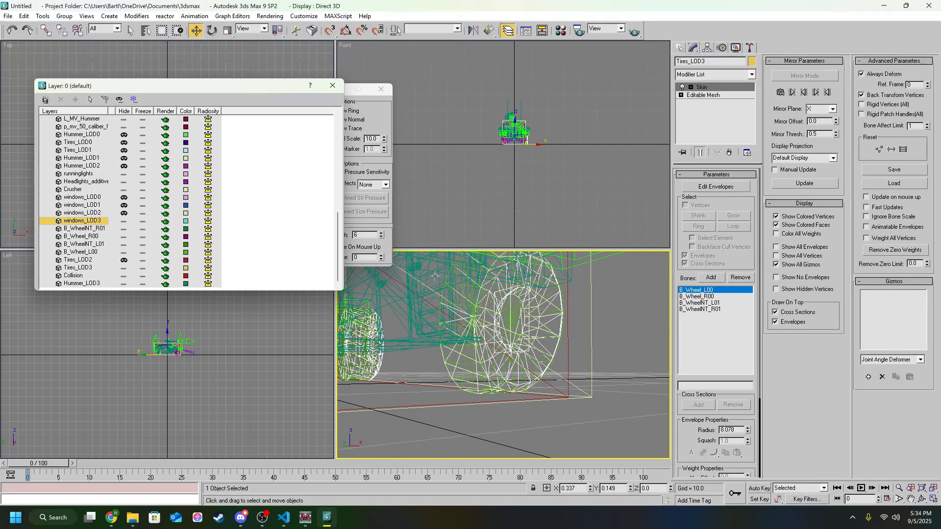
pyautogui.keyDown('alt'); pyautogui.moveTo(435, 275); pyautogui.dragTo(588, 365, button='middle'); pyautogui.keyUp('alt')
pyautogui.scroll(-4, 443, 310)
pyautogui.scroll(-1, 591, 365)
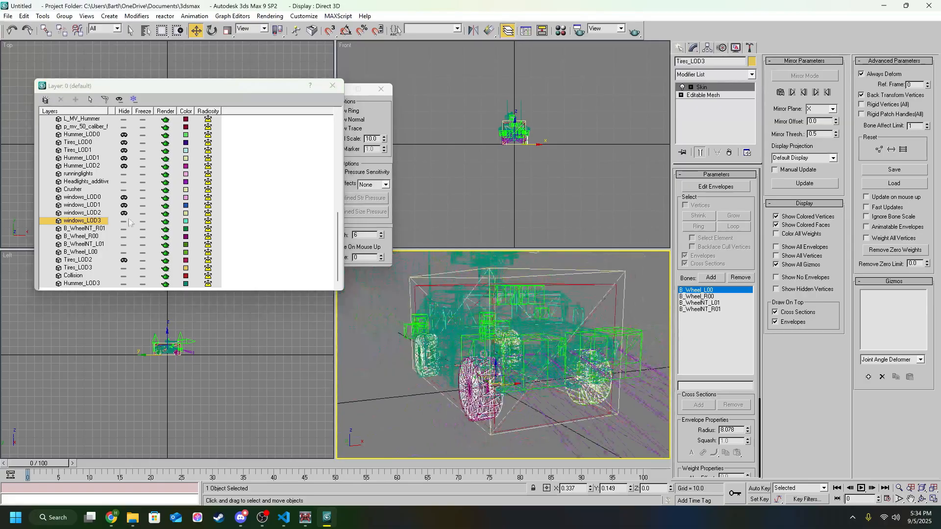
pyautogui.click(125, 223)
pyautogui.scroll(1, 125, 216)
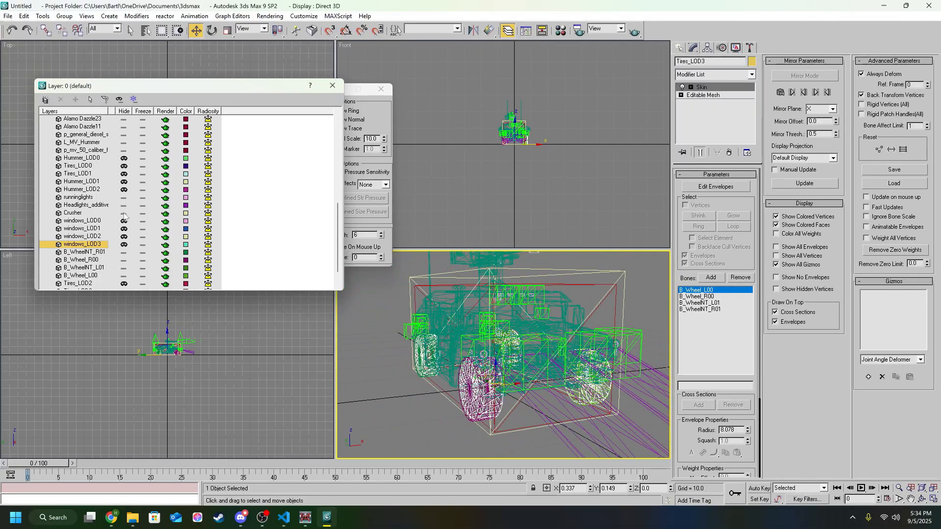
pyautogui.scroll(-1, 123, 192)
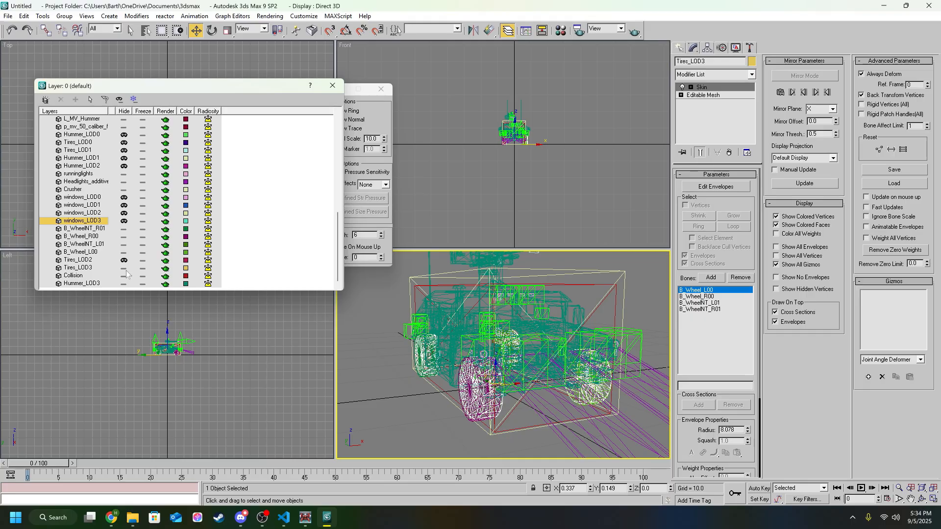
# Sort the default layer's objects by name and hide Hummer_LOD3 so the tires stand clear of the body mesh
pyautogui.click(71, 112)
pyautogui.scroll(10, 111, 200)
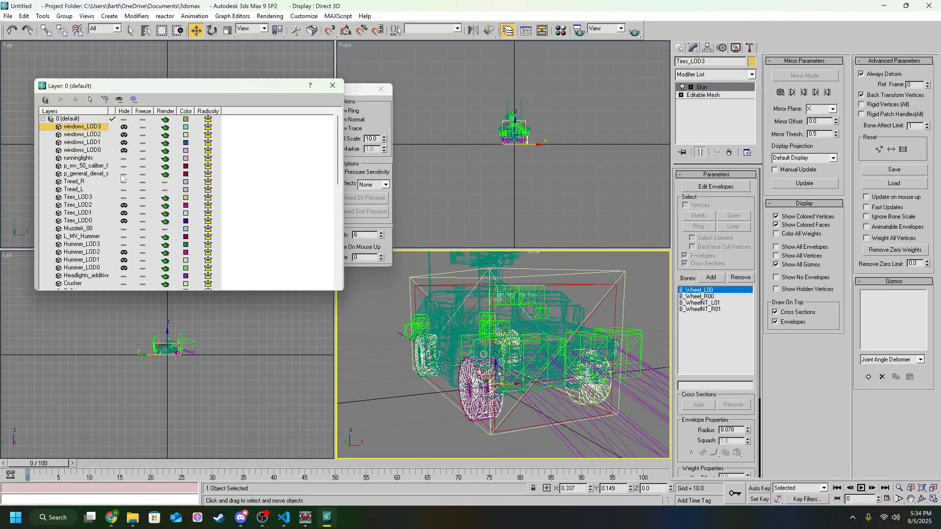
pyautogui.click(124, 244)
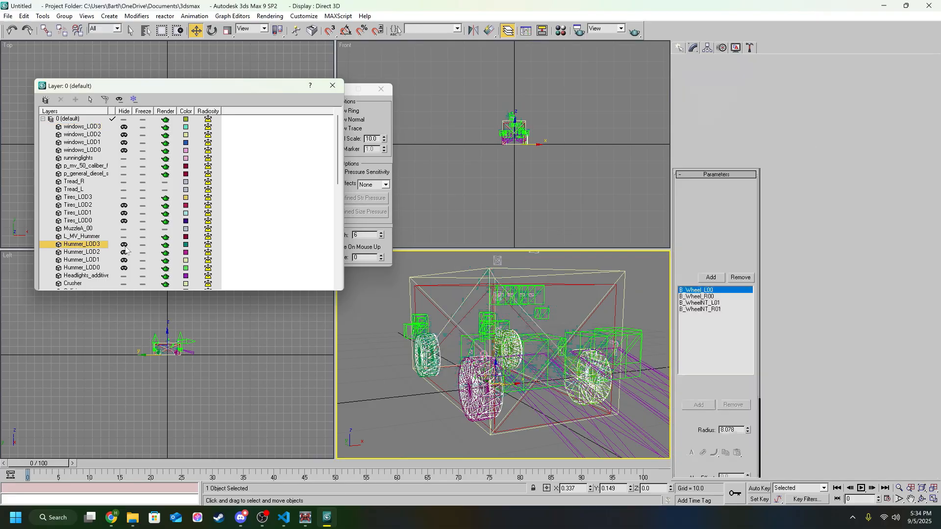
pyautogui.keyDown('alt'); pyautogui.moveTo(587, 364); pyautogui.dragTo(515, 371, button='middle'); pyautogui.keyUp('alt')
pyautogui.scroll(3, 499, 324)
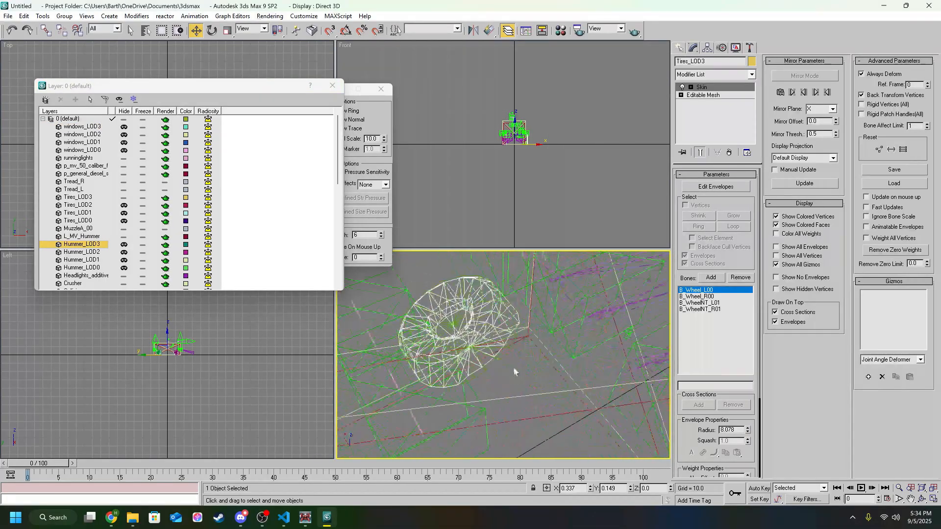
# Close the layer manager, re-enter the Tires_LOD3 skin's sub-object editing and turn Paint Weights on
pyautogui.click(706, 290)
pyautogui.scroll(-5, 710, 417)
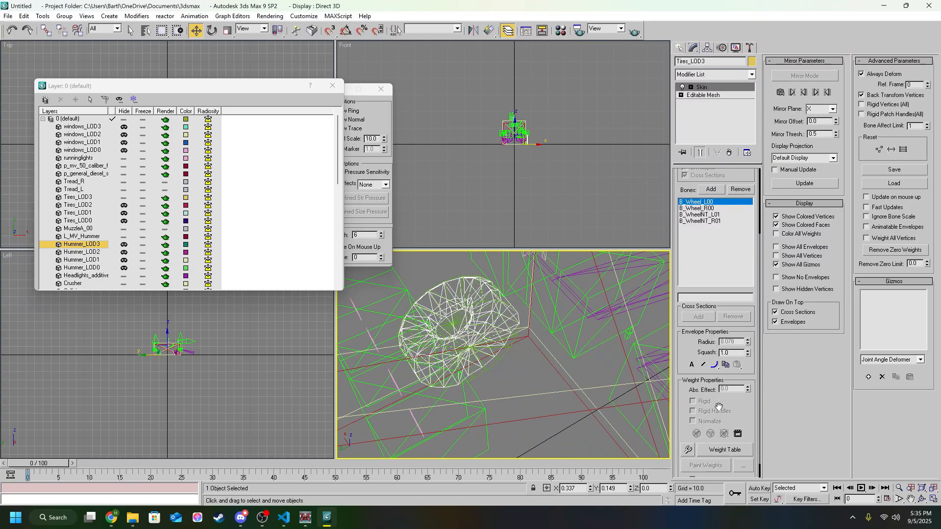
pyautogui.click(332, 85)
pyautogui.click(701, 87)
pyautogui.click(705, 447)
pyautogui.click(696, 191)
# Enlarge the perspective viewport around the front wheels and select the B_Wheel_L00 bone in the skin's bone list
pyautogui.moveTo(539, 352)
pyautogui.keyDown('alt'); pyautogui.mouseDown(button='middle')
pyautogui.moveTo(588, 343)
pyautogui.moveTo(514, 372)
pyautogui.moveTo(589, 381)
pyautogui.mouseUp(button='middle'); pyautogui.keyUp('alt')
pyautogui.moveTo(589, 249); pyautogui.dragTo(590, 193)
pyautogui.moveTo(590, 382)
pyautogui.keyDown('alt'); pyautogui.mouseDown(button='middle')
pyautogui.moveTo(549, 342)
pyautogui.moveTo(587, 313)
pyautogui.mouseUp(button='middle'); pyautogui.keyUp('alt')
pyautogui.scroll(1, 711, 314)
pyautogui.click(696, 201)
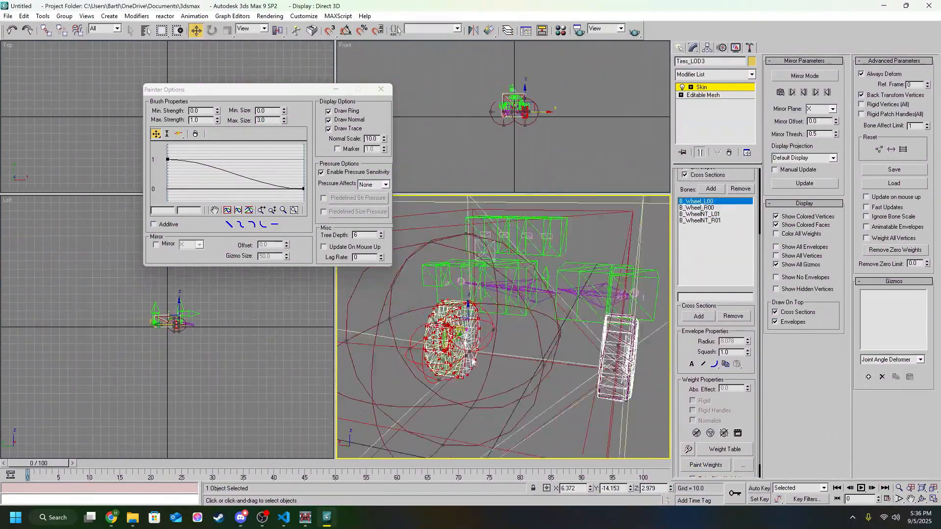
# Enable Paint Weights for the B_WheelNT_L01 bone and switch the painting target to B_WheelNT_R01
pyautogui.click(699, 213)
pyautogui.click(705, 465)
pyautogui.moveTo(588, 353)
pyautogui.keyDown('alt'); pyautogui.mouseDown(button='middle')
pyautogui.moveTo(537, 340)
pyautogui.moveTo(555, 268)
pyautogui.mouseUp(button='middle'); pyautogui.keyUp('alt')
pyautogui.click(699, 220)
pyautogui.keyDown('alt'); pyautogui.moveTo(563, 319); pyautogui.dragTo(552, 343, button='middle'); pyautogui.keyUp('alt')
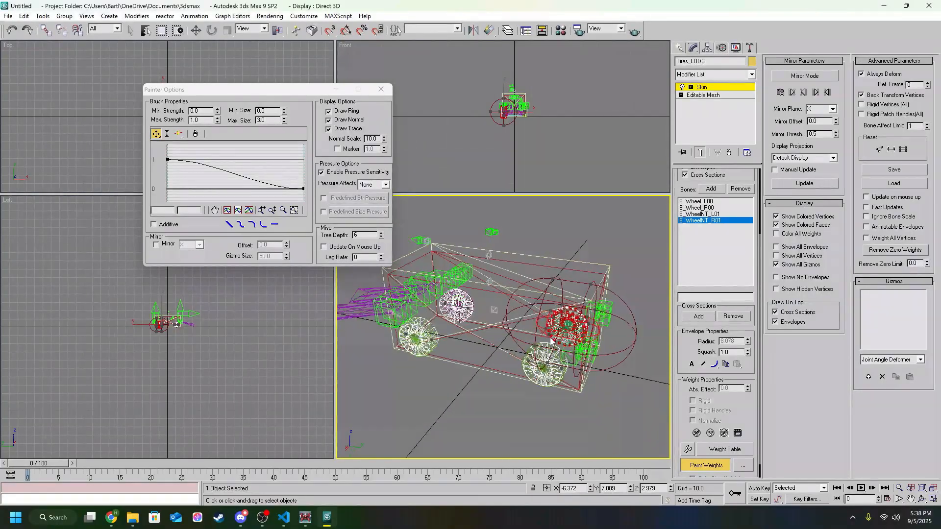
# Check each of the four wheel bones in turn to see which tire vertices are weighted to it, from several angles
pyautogui.click(705, 213)
pyautogui.click(712, 204)
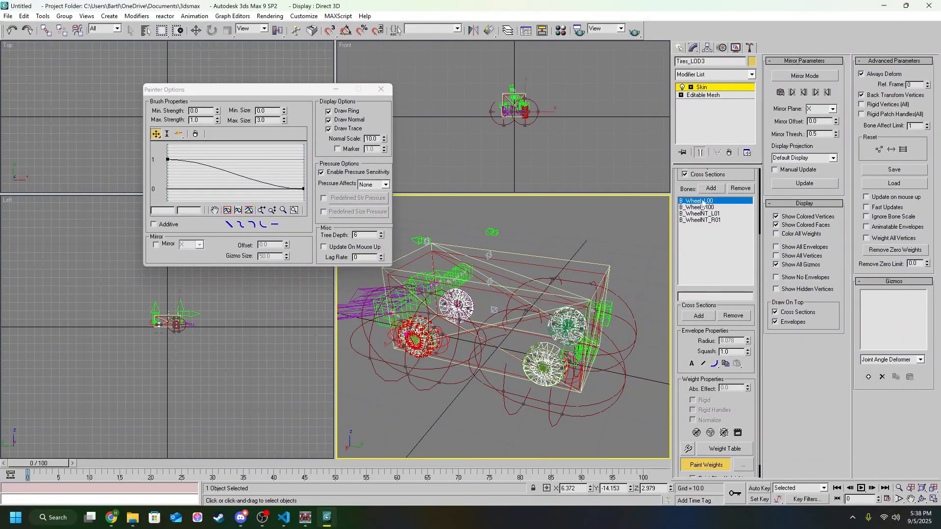
pyautogui.click(696, 207)
pyautogui.click(700, 213)
pyautogui.keyDown('alt'); pyautogui.moveTo(607, 279); pyautogui.dragTo(602, 255, button='middle'); pyautogui.keyUp('alt')
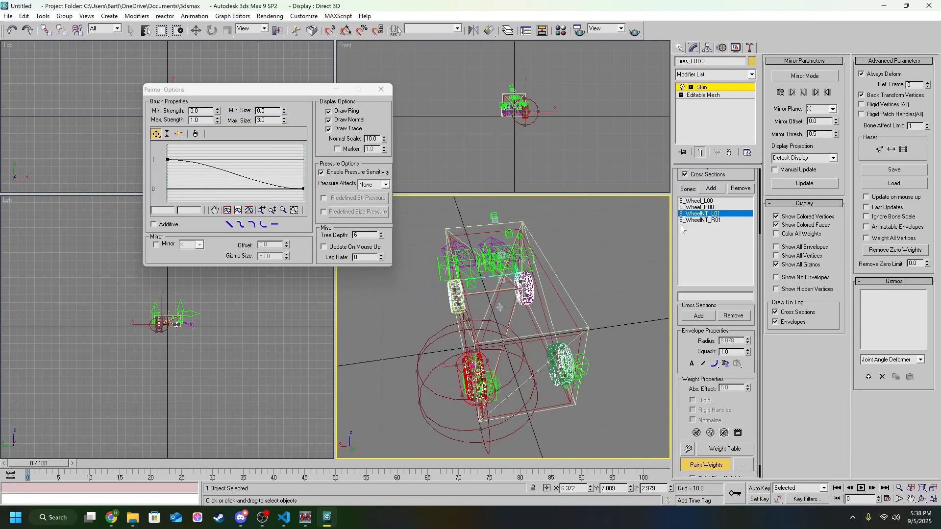
pyautogui.click(696, 221)
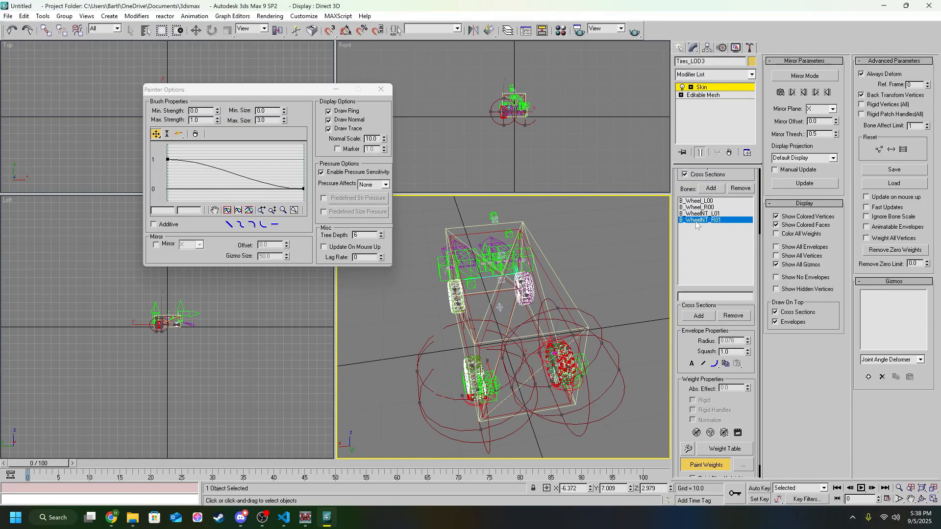
pyautogui.keyDown('alt'); pyautogui.moveTo(609, 287); pyautogui.dragTo(595, 325, button='middle'); pyautogui.keyUp('alt')
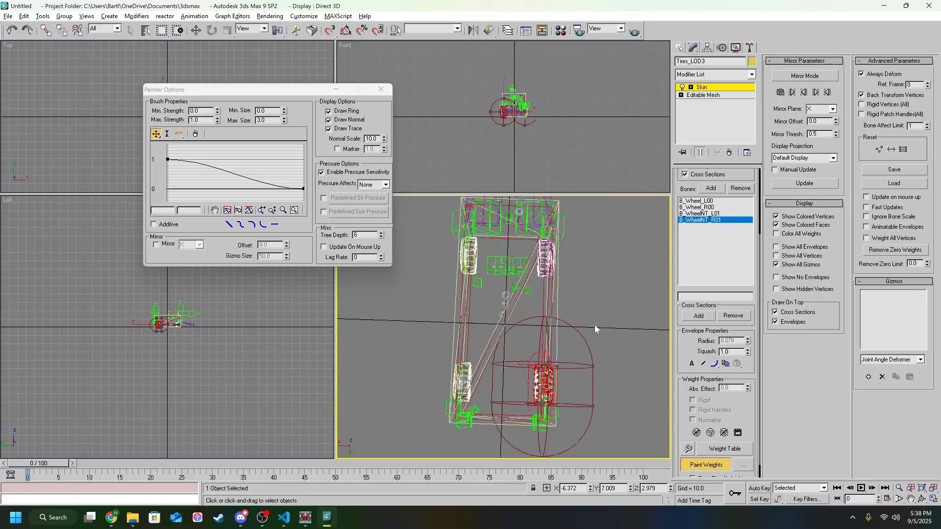
pyautogui.click(705, 214)
pyautogui.click(709, 208)
pyautogui.click(711, 202)
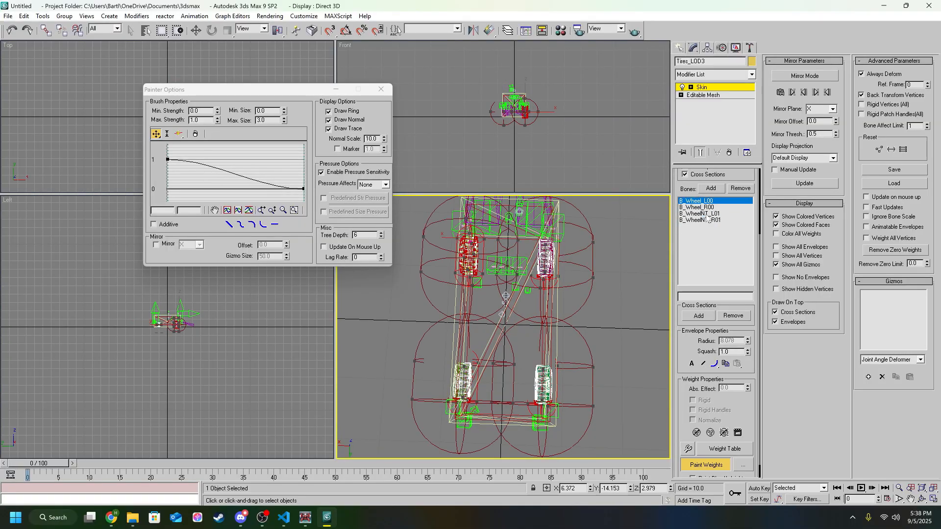
pyautogui.click(708, 214)
pyautogui.click(701, 221)
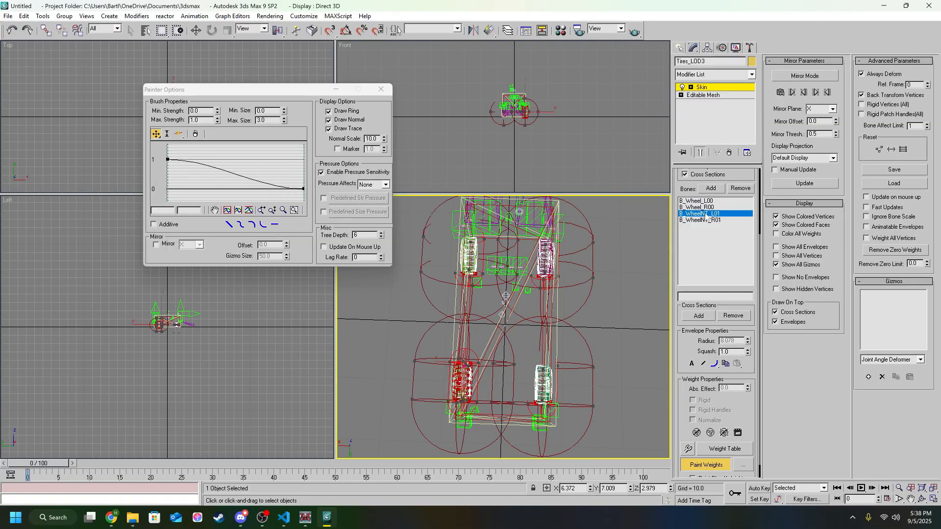
pyautogui.click(703, 214)
# Close the painter options and view the skinned tires around the whole vehicle
pyautogui.moveTo(592, 282)
pyautogui.keyDown('alt'); pyautogui.mouseDown(button='middle')
pyautogui.moveTo(550, 305)
pyautogui.moveTo(520, 266)
pyautogui.moveTo(460, 259)
pyautogui.moveTo(471, 237)
pyautogui.moveTo(509, 260)
pyautogui.mouseUp(button='middle'); pyautogui.keyUp('alt')
pyautogui.click(508, 30)
pyautogui.click(331, 86)
pyautogui.click(380, 88)
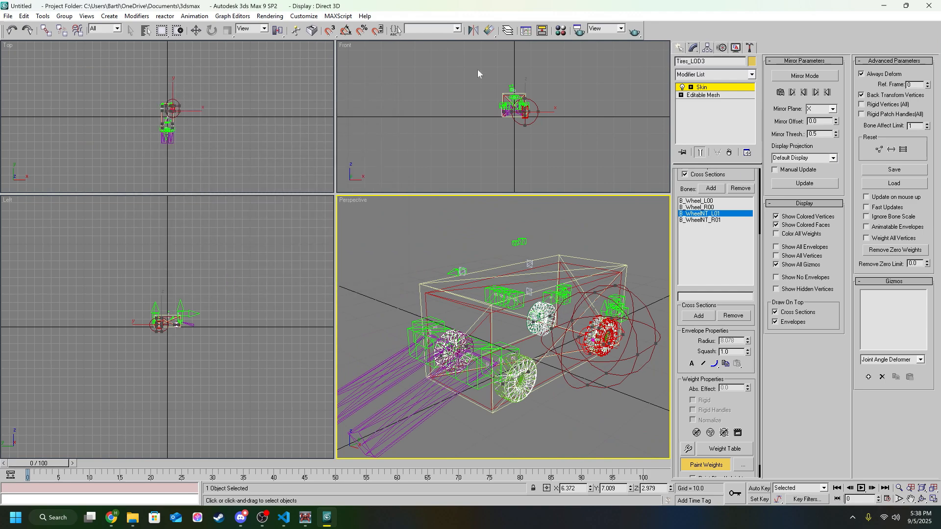
pyautogui.keyDown('alt'); pyautogui.moveTo(585, 249); pyautogui.dragTo(565, 260, button='middle'); pyautogui.keyUp('alt')
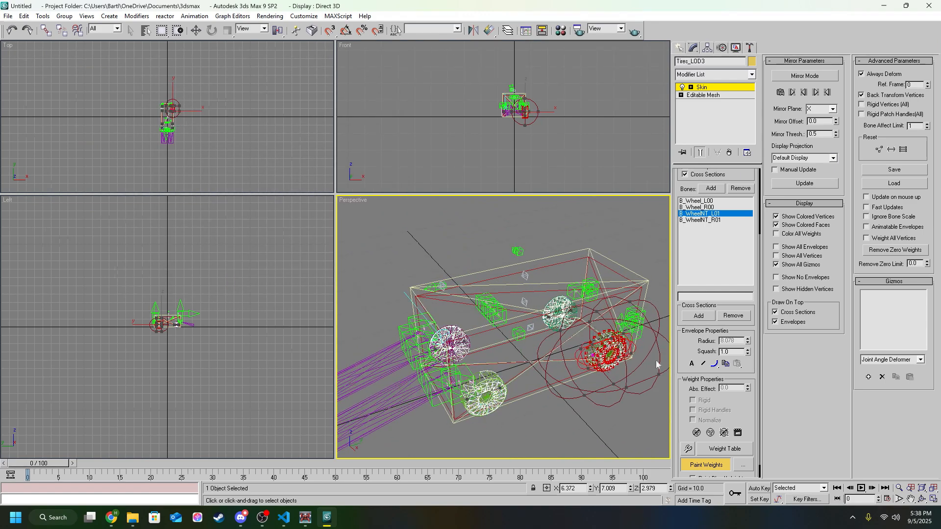
pyautogui.scroll(-3, 488, 337)
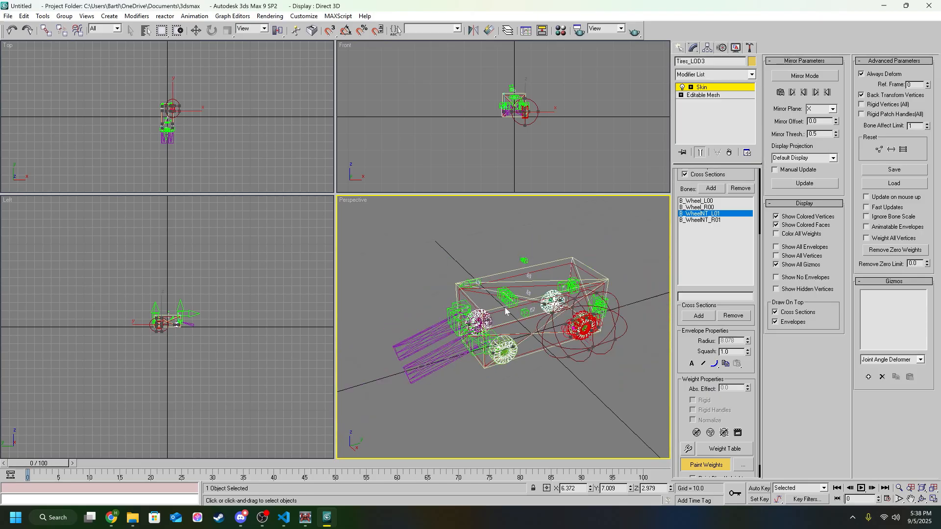
pyautogui.moveTo(559, 314)
pyautogui.keyDown('alt'); pyautogui.mouseDown(button='middle')
pyautogui.moveTo(510, 314)
pyautogui.moveTo(493, 299)
pyautogui.mouseUp(button='middle'); pyautogui.keyUp('alt')
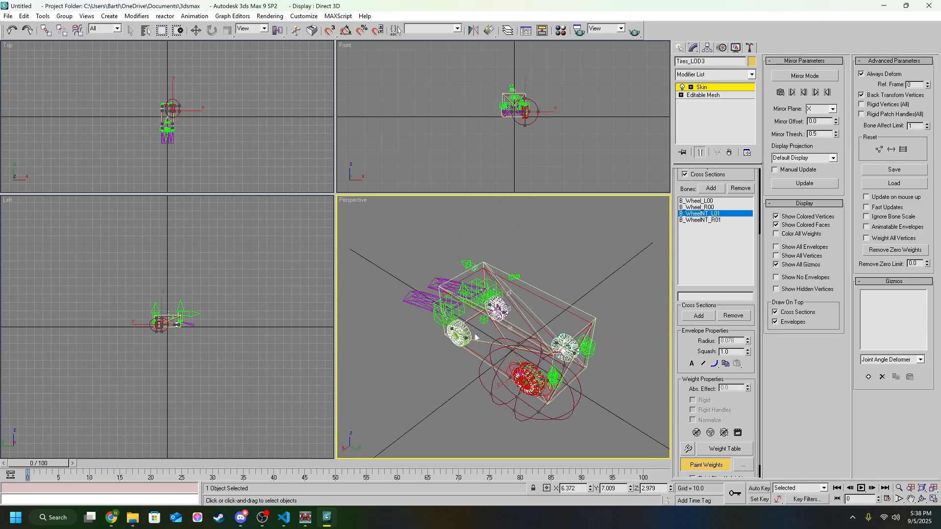
pyautogui.keyDown('alt'); pyautogui.moveTo(464, 347); pyautogui.dragTo(556, 330, button='middle'); pyautogui.keyUp('alt')
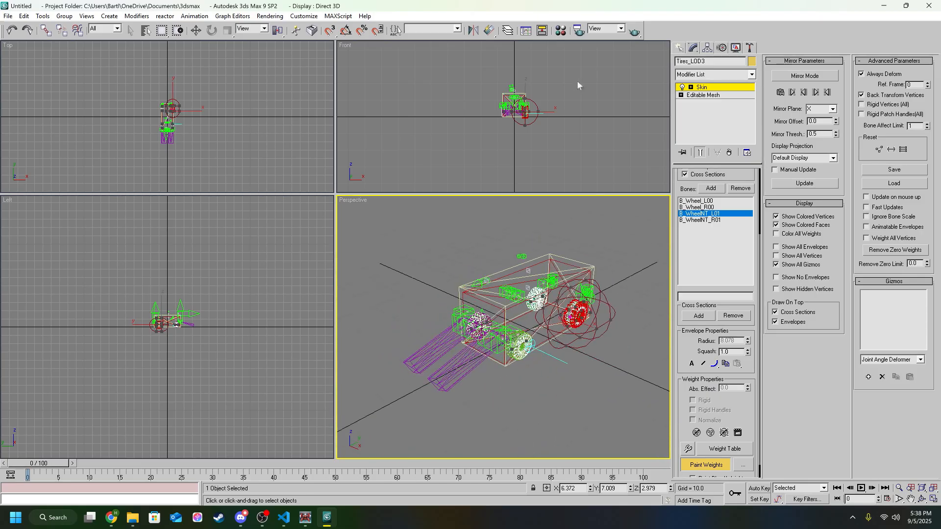
# Unhide the windows_LOD3 and Hummer_LOD3 objects in the default layer, sorting the layer's object list by name
pyautogui.click(507, 31)
pyautogui.doubleClick(65, 119)
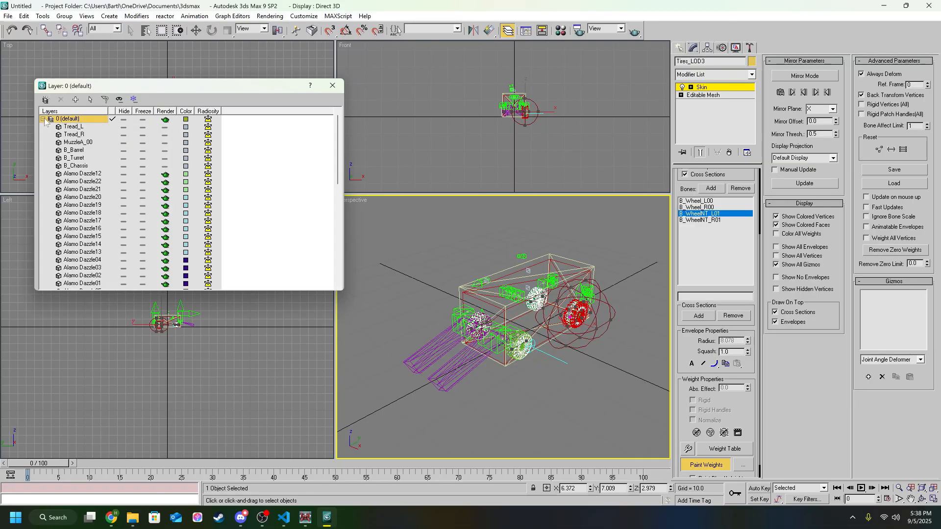
pyautogui.scroll(-10, 110, 202)
pyautogui.scroll(-1, 110, 202)
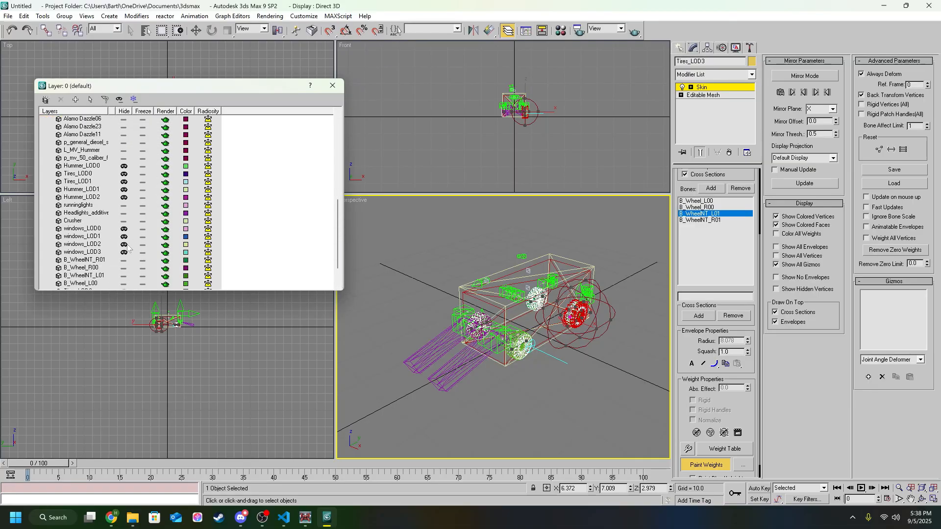
pyautogui.click(122, 255)
pyautogui.scroll(2, 124, 201)
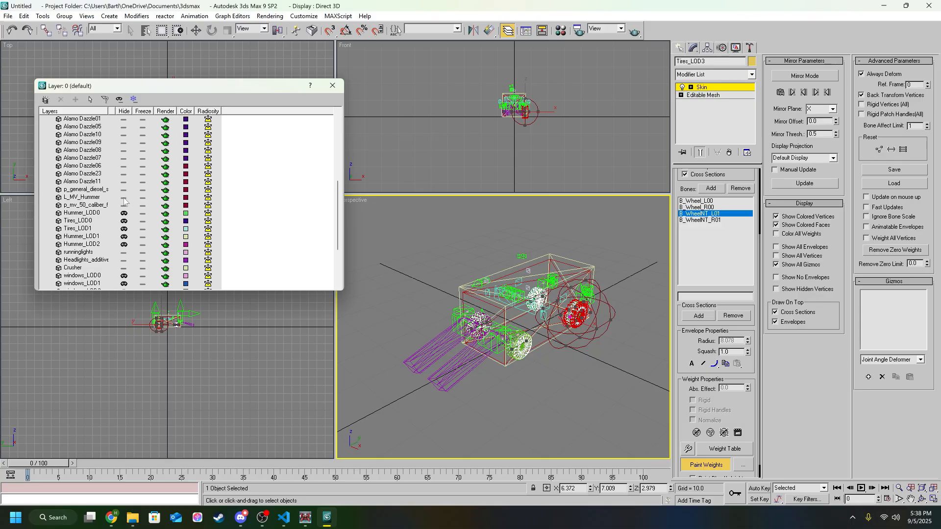
pyautogui.click(75, 110)
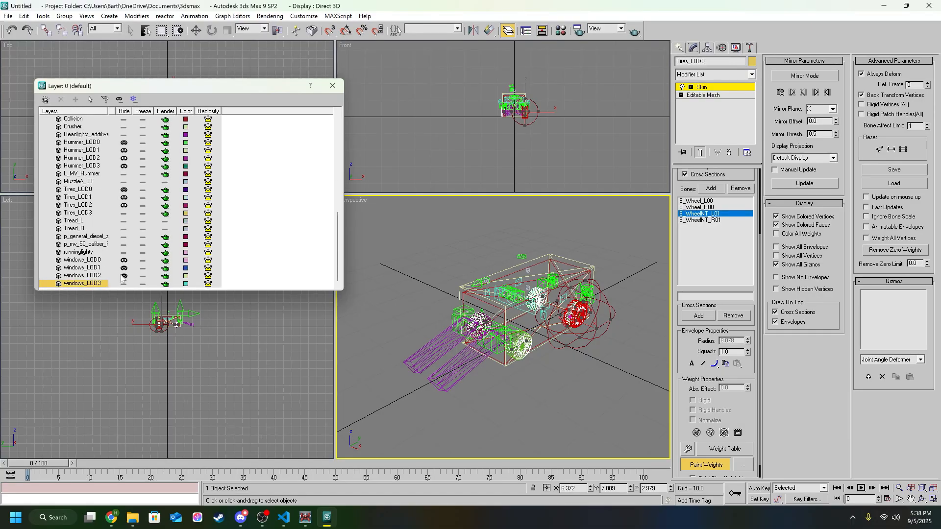
pyautogui.click(124, 165)
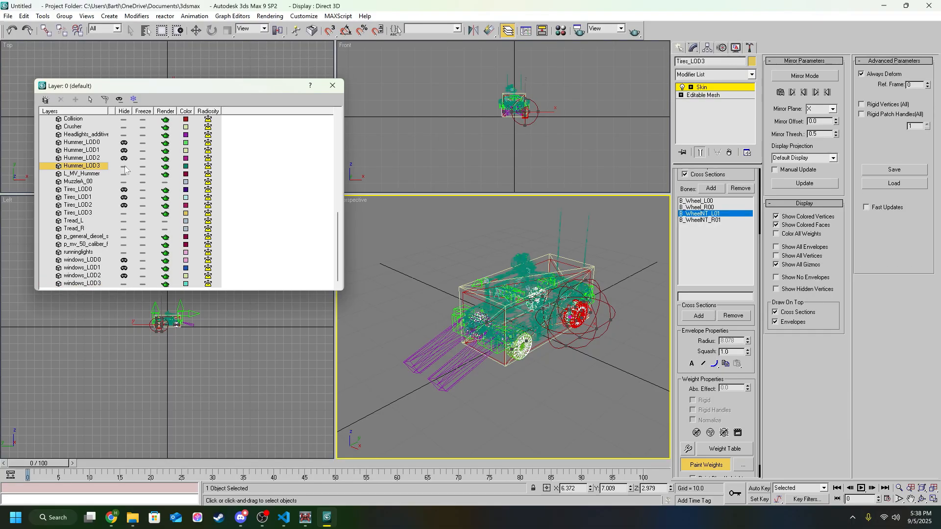
# Show the perspective view shaded with edged faces, check the hummer around its tires, and close the layer manager
pyautogui.moveTo(415, 265)
pyautogui.keyDown('alt'); pyautogui.mouseDown(button='middle')
pyautogui.moveTo(508, 273)
pyautogui.moveTo(471, 281)
pyautogui.mouseUp(button='middle'); pyautogui.keyUp('alt')
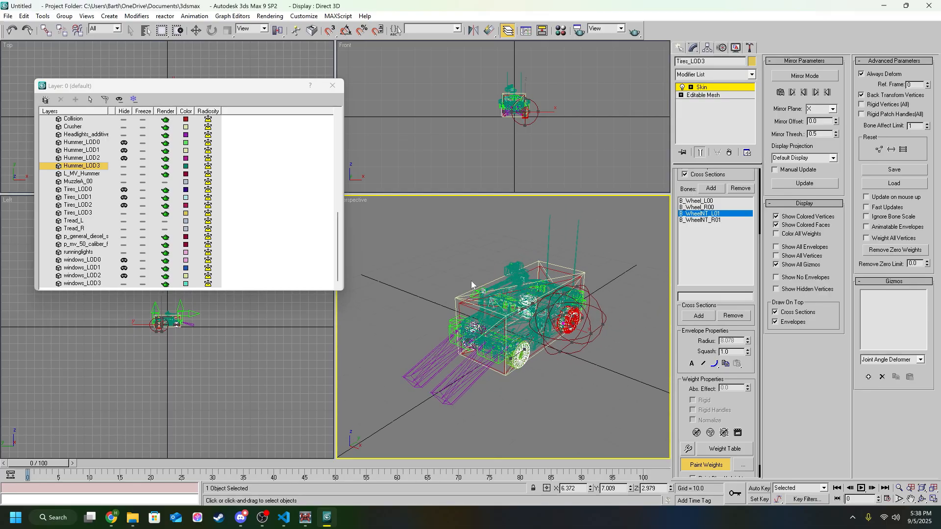
pyautogui.press('F3')
pyautogui.scroll(3, 481, 286)
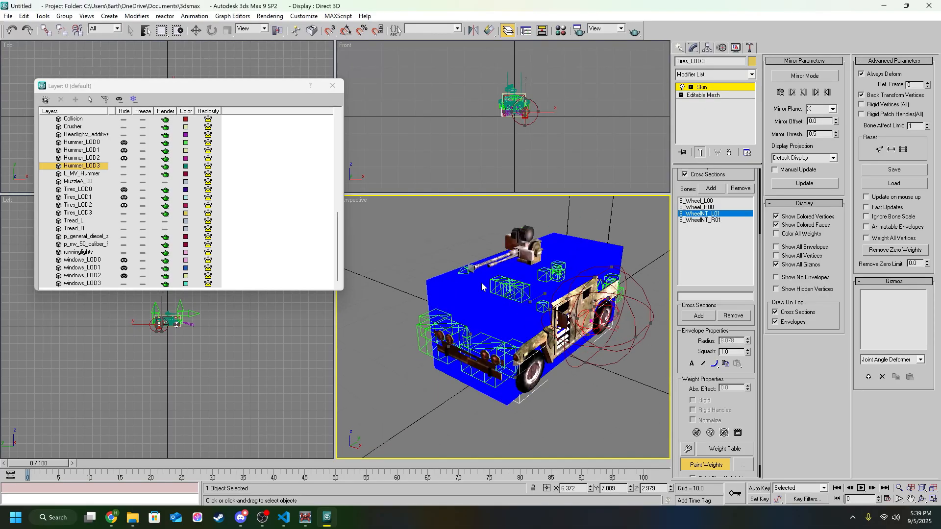
pyautogui.scroll(5, 223, 194)
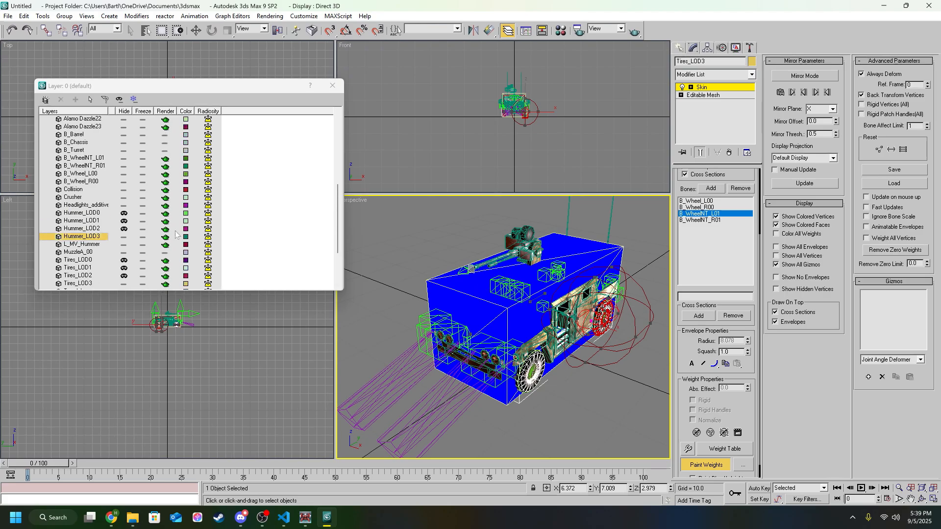
pyautogui.scroll(-5, 223, 194)
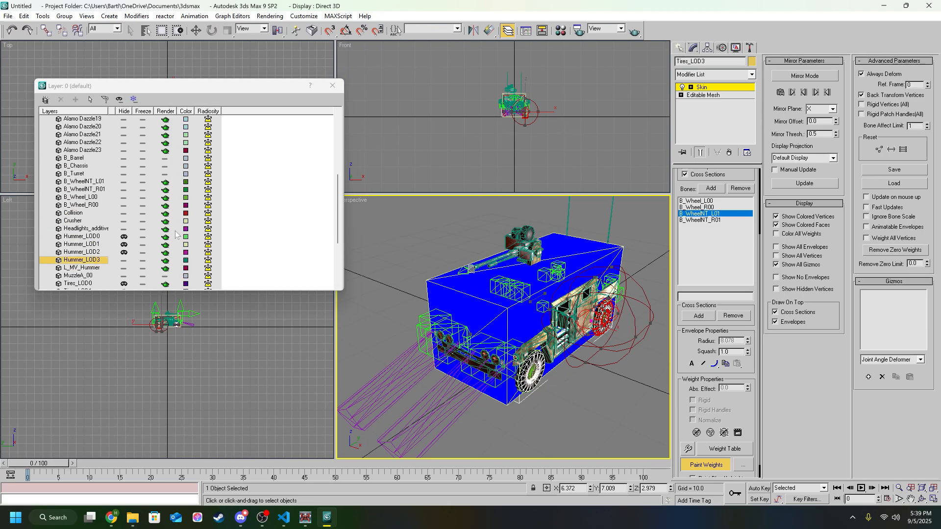
pyautogui.click(333, 85)
pyautogui.keyDown('alt'); pyautogui.moveTo(632, 309); pyautogui.dragTo(573, 356, button='middle'); pyautogui.keyUp('alt')
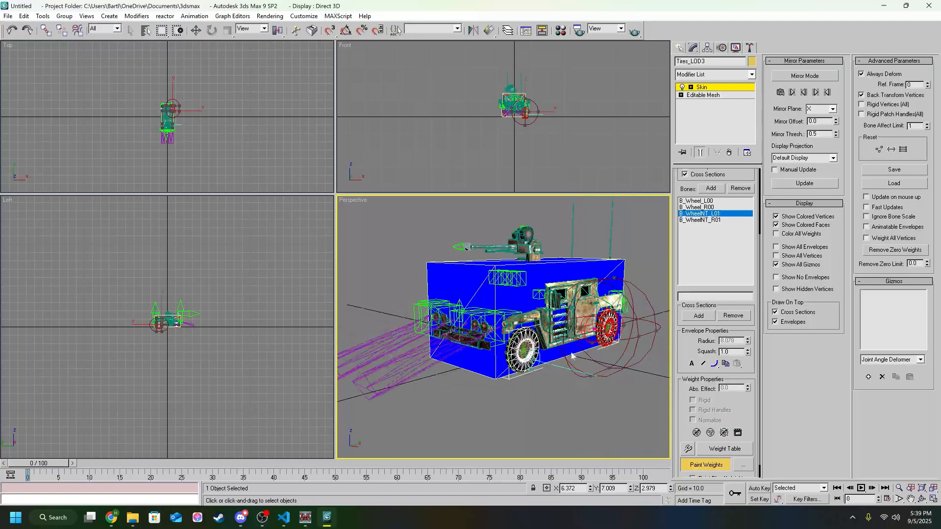
# Start exporting the scene and browse from the Desktop through UAW Modeling Stuff to the UAW Launcher folder
pyautogui.click(8, 15)
pyautogui.click(28, 255)
pyautogui.click(133, 23)
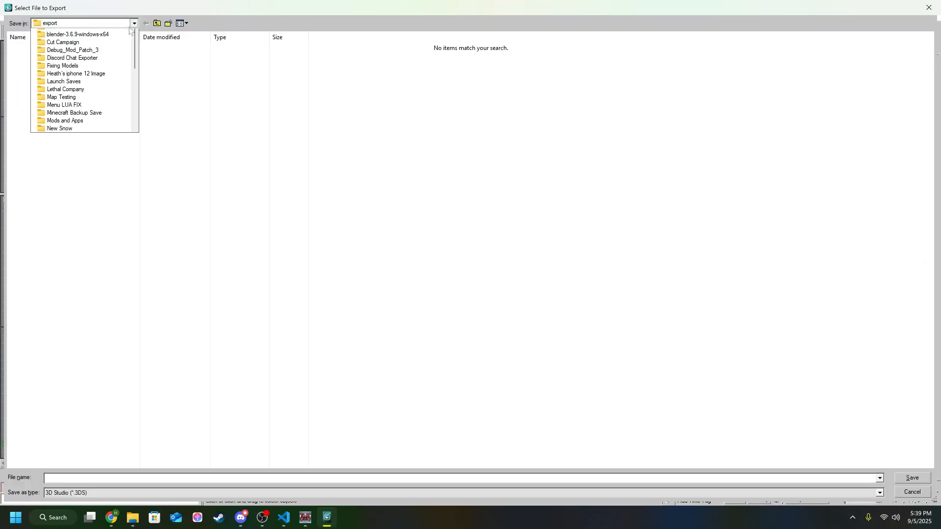
pyautogui.scroll(5, 59, 89)
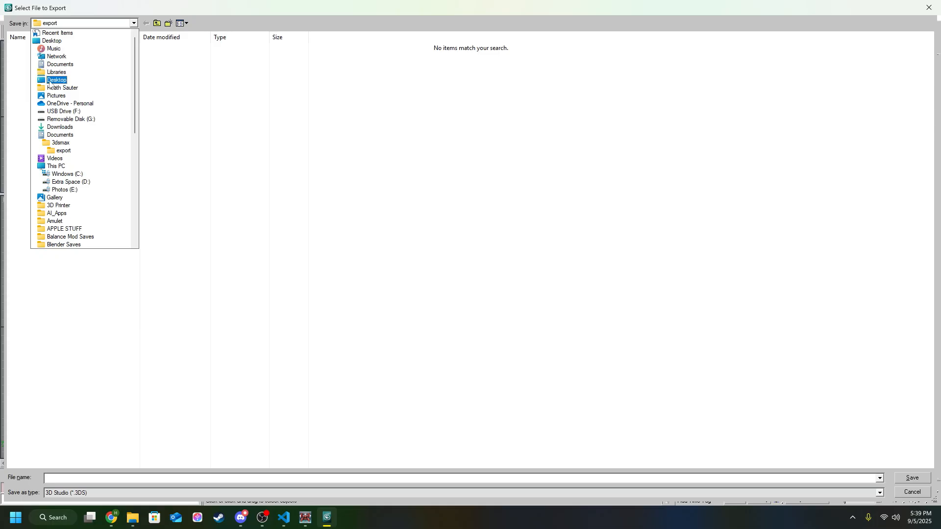
pyautogui.click(57, 80)
pyautogui.scroll(-1, 115, 288)
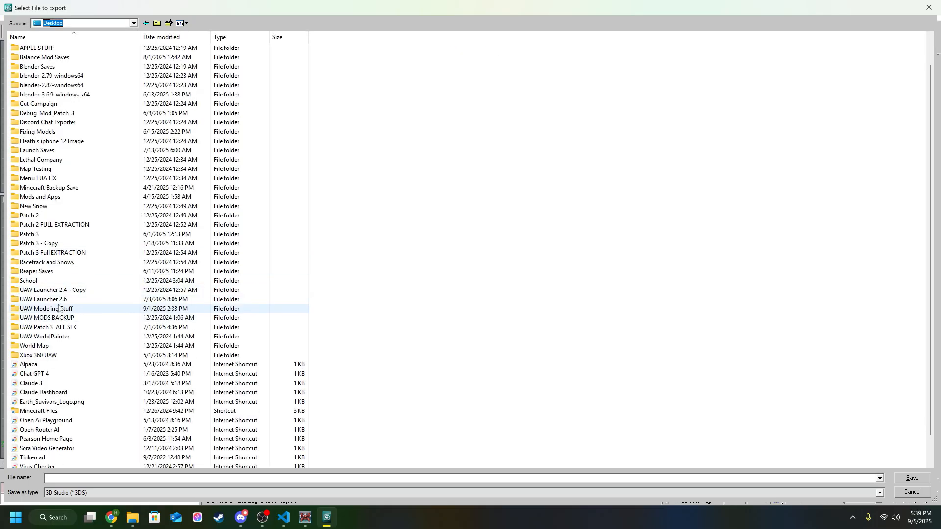
pyautogui.doubleClick(59, 308)
pyautogui.doubleClick(53, 49)
pyautogui.click(42, 51)
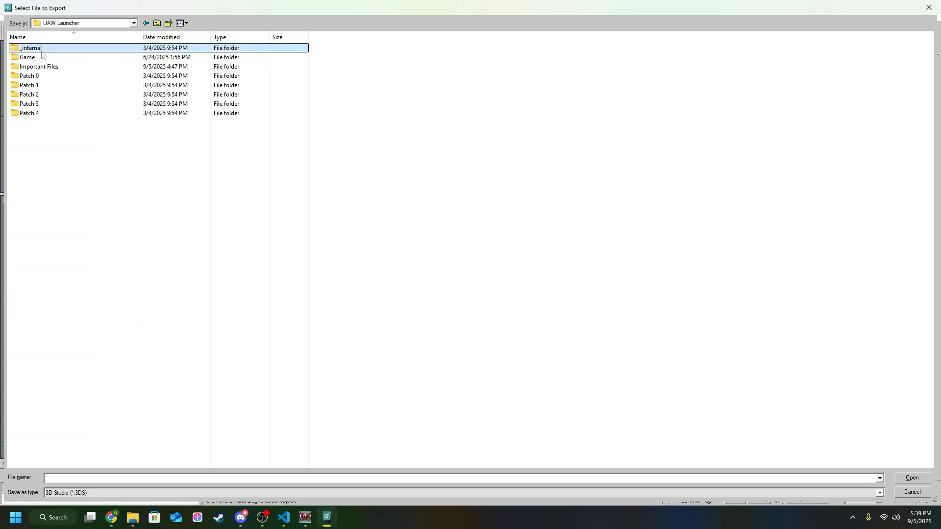
# Browse through the launcher's Game and Mods folders into Hummer_Wheel_Testing and its ART\MODELS folder as the export location
pyautogui.doubleClick(37, 57)
pyautogui.doubleClick(36, 55)
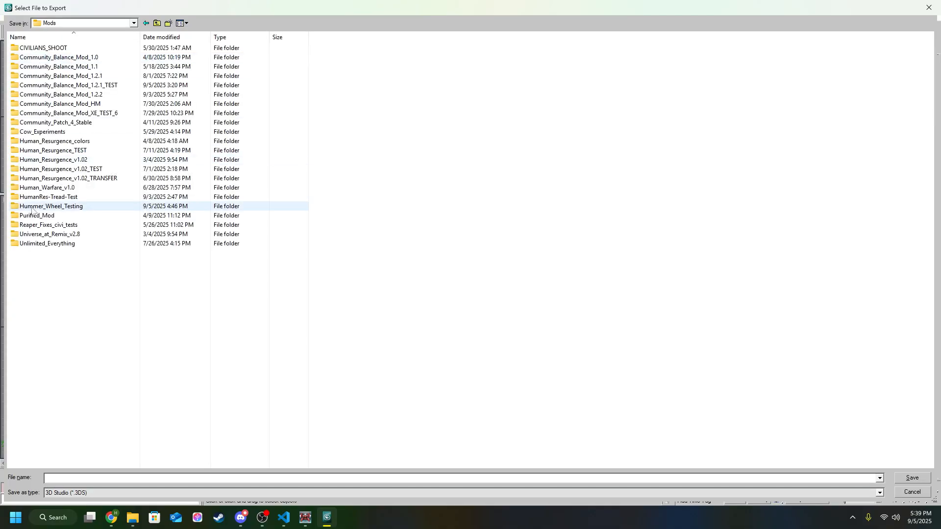
pyautogui.doubleClick(31, 210)
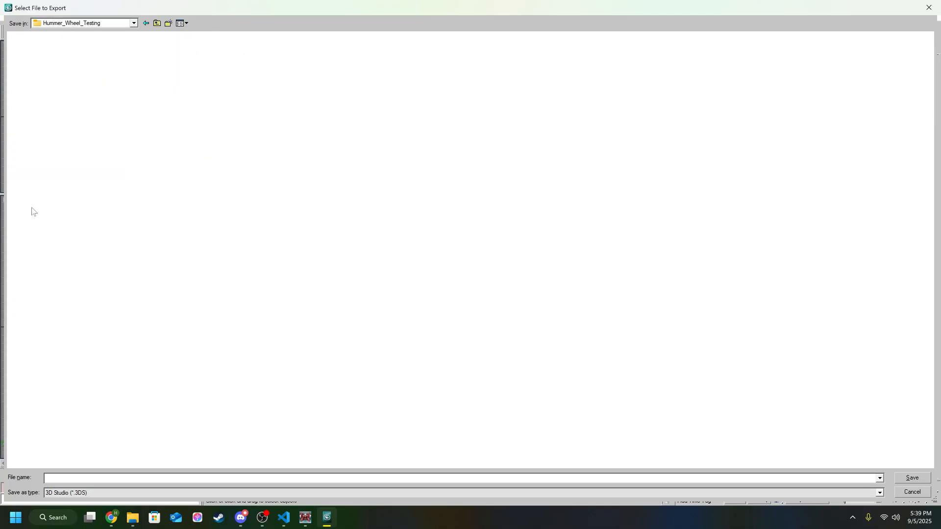
pyautogui.doubleClick(49, 48)
pyautogui.doubleClick(37, 51)
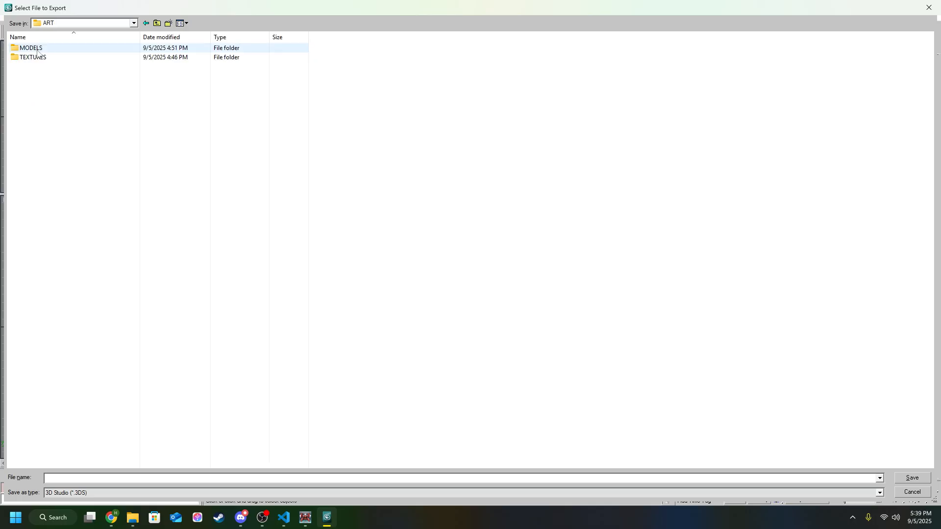
pyautogui.doubleClick(38, 51)
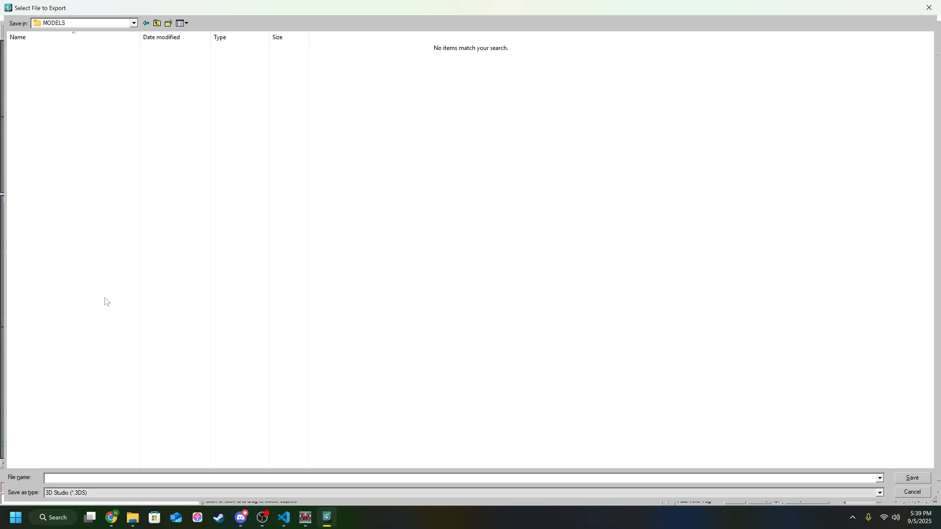
# Export the model in Alamo Object (*.ALO) format over the existing MV_HUMMER.ALO file
pyautogui.click(71, 492)
pyautogui.click(81, 368)
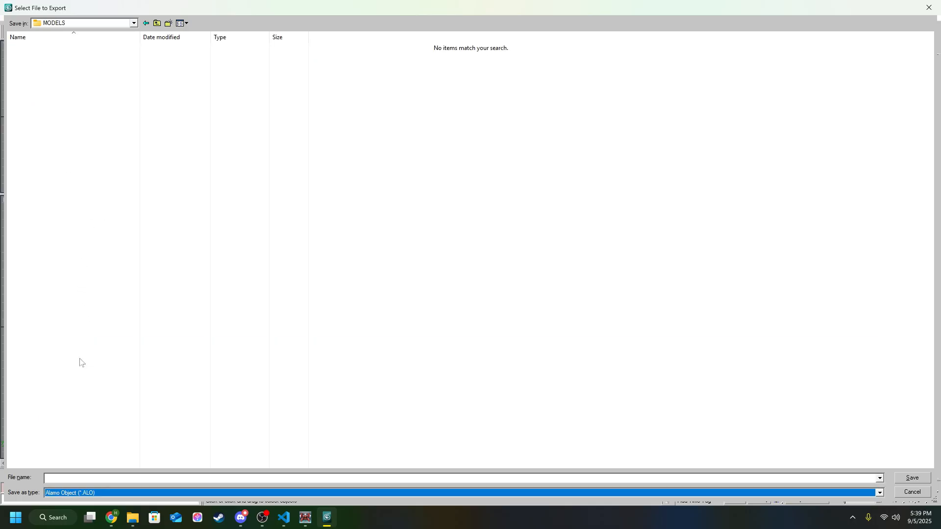
pyautogui.scroll(-12, 122, 272)
pyautogui.scroll(6, 57, 150)
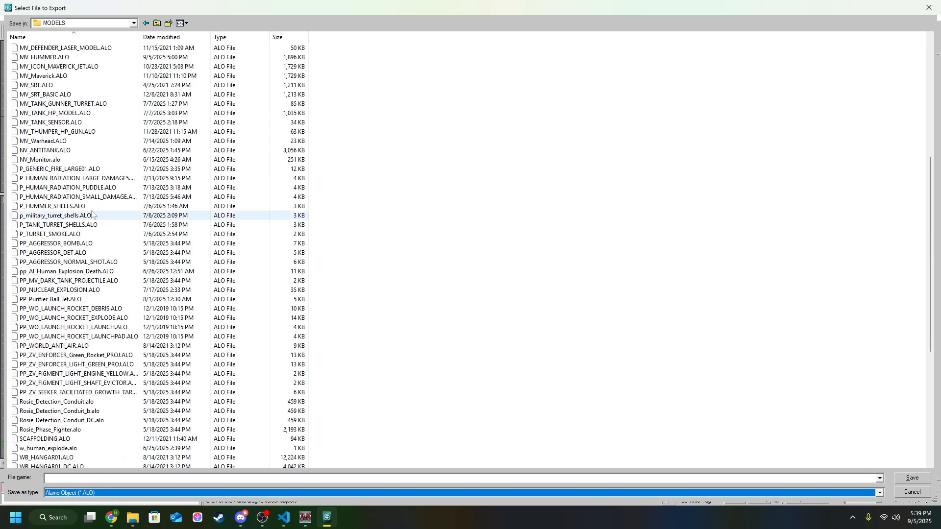
pyautogui.click(46, 141)
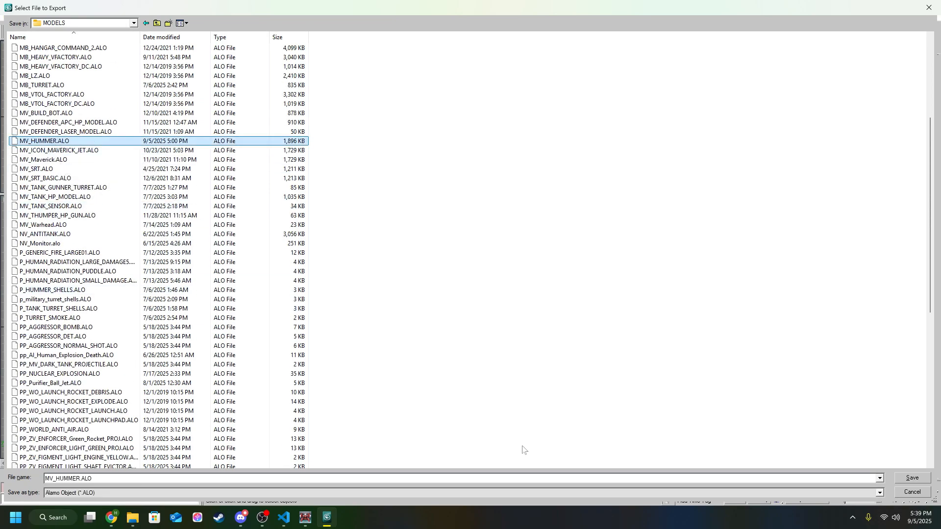
pyautogui.click(915, 480)
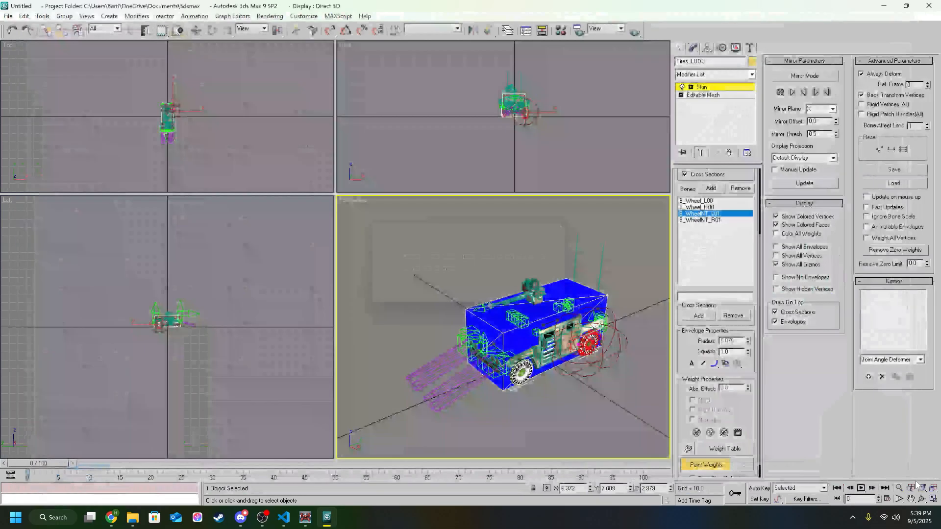
pyautogui.press('Return')
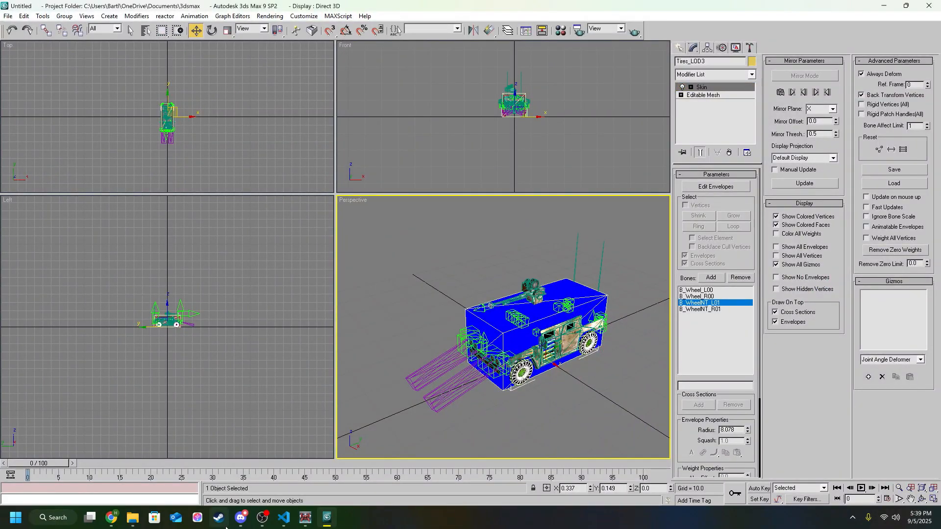
# Switch to the UAW Launcher and play the Hummer Wheel Testing mod
pyautogui.click(304, 519)
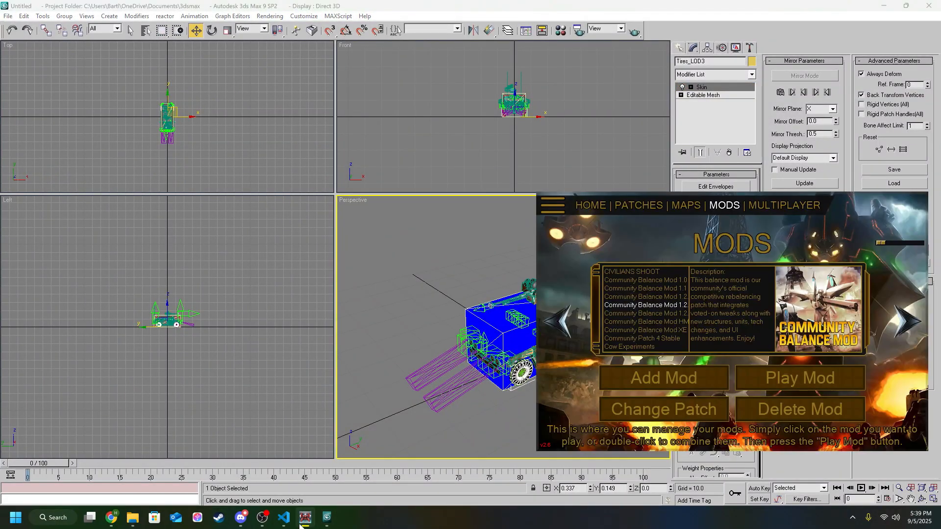
pyautogui.click(640, 304)
pyautogui.moveTo(759, 219); pyautogui.dragTo(632, 198)
pyautogui.scroll(-2, 559, 278)
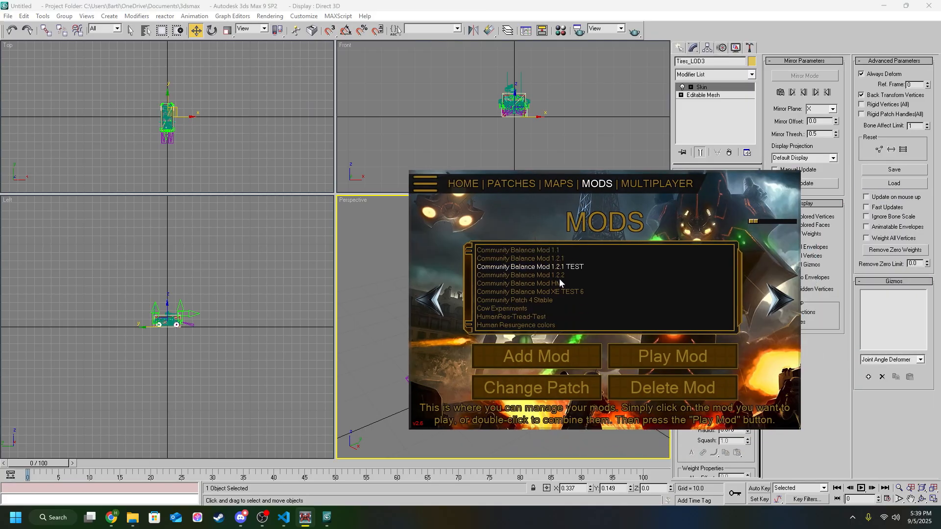
pyautogui.scroll(-9, 560, 278)
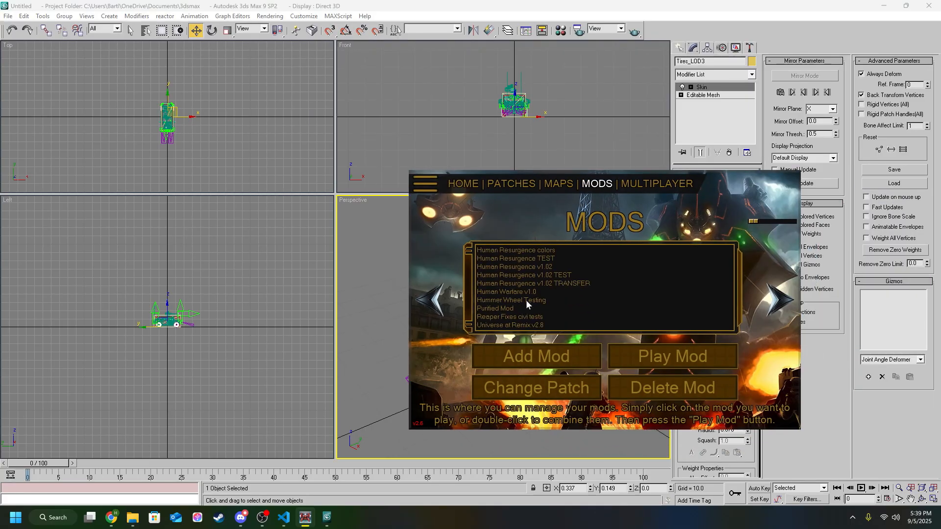
pyautogui.click(525, 300)
pyautogui.click(676, 356)
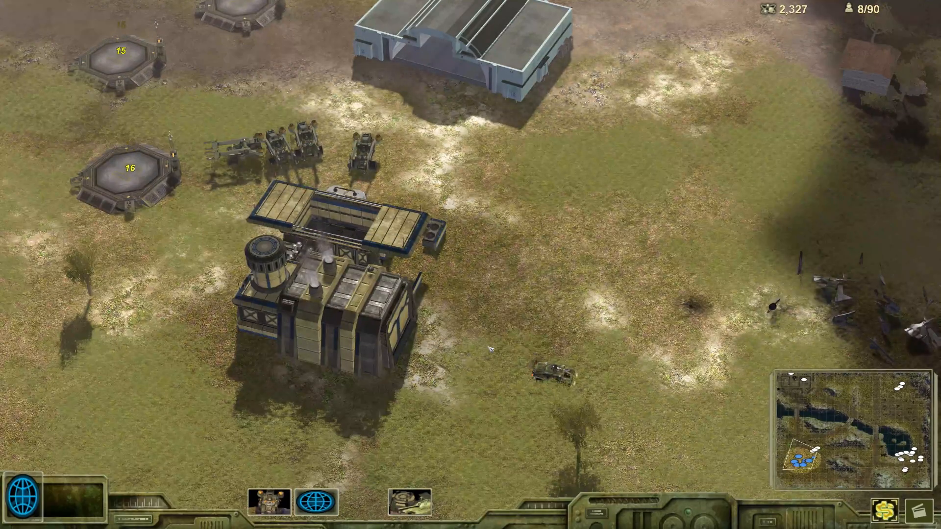
# Follow the driving Humvee around the base in the game to examine how its wheels behave
pyautogui.press('Right')
pyautogui.press('Down')
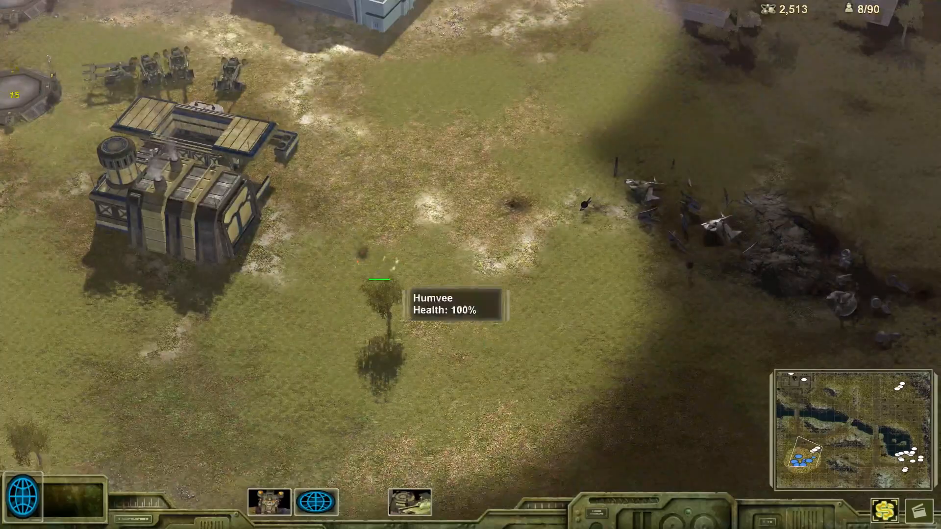
pyautogui.press('Up')
pyautogui.press('Left')
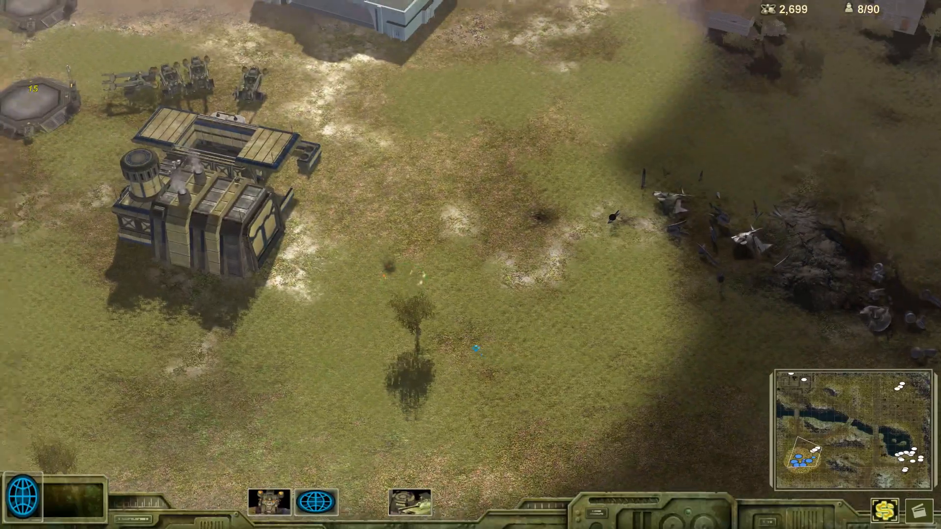
pyautogui.press('Right')
pyautogui.press('Down')
pyautogui.press('Left')
pyautogui.press('Up')
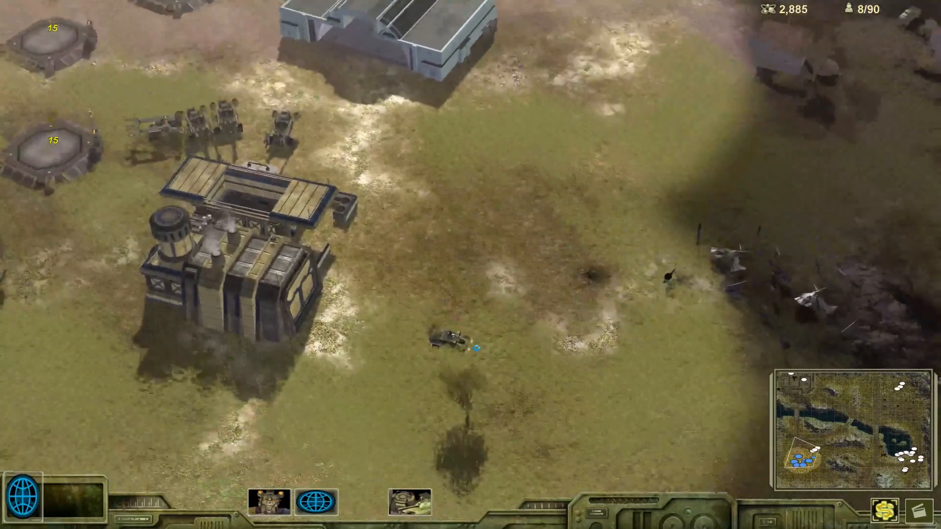
pyautogui.press('Right')
pyautogui.press('Down')
pyautogui.press('Up')
pyautogui.press('Left')
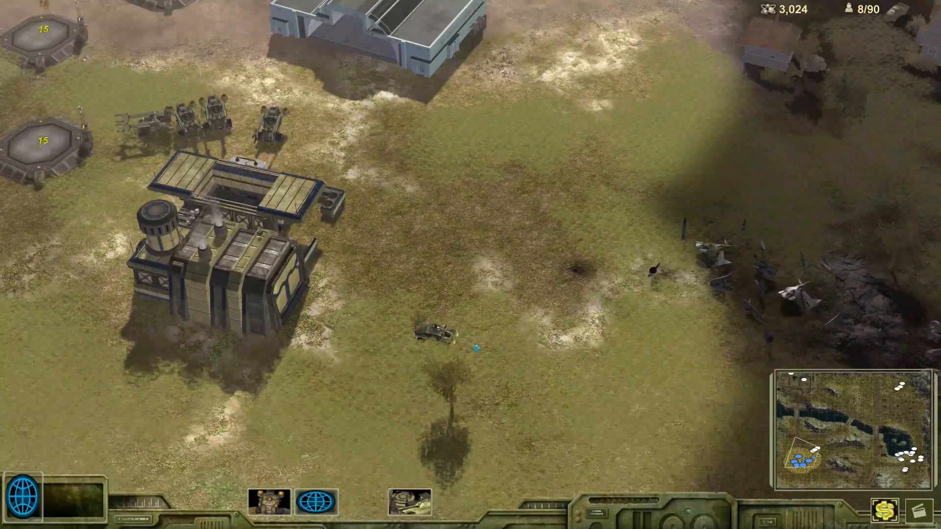
pyautogui.press('Down')
pyautogui.press('Right')
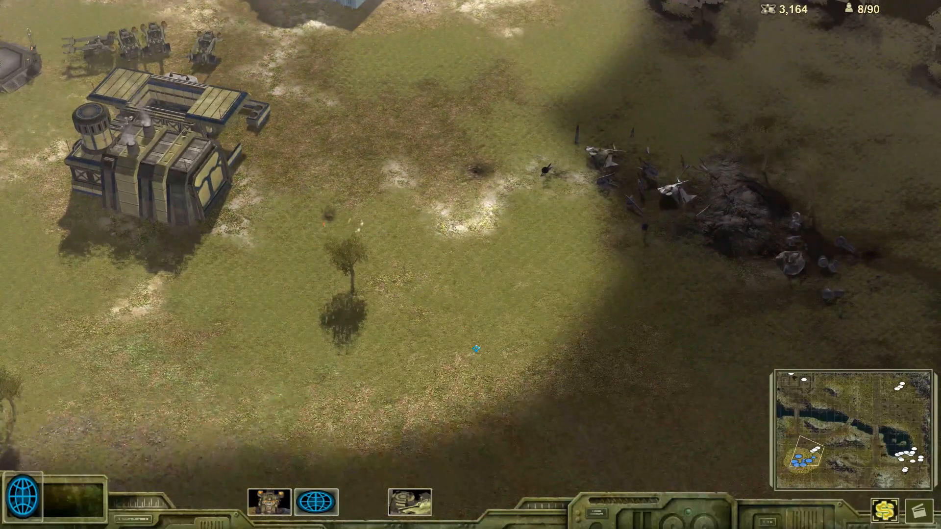
pyautogui.press('Up')
pyautogui.press('Left')
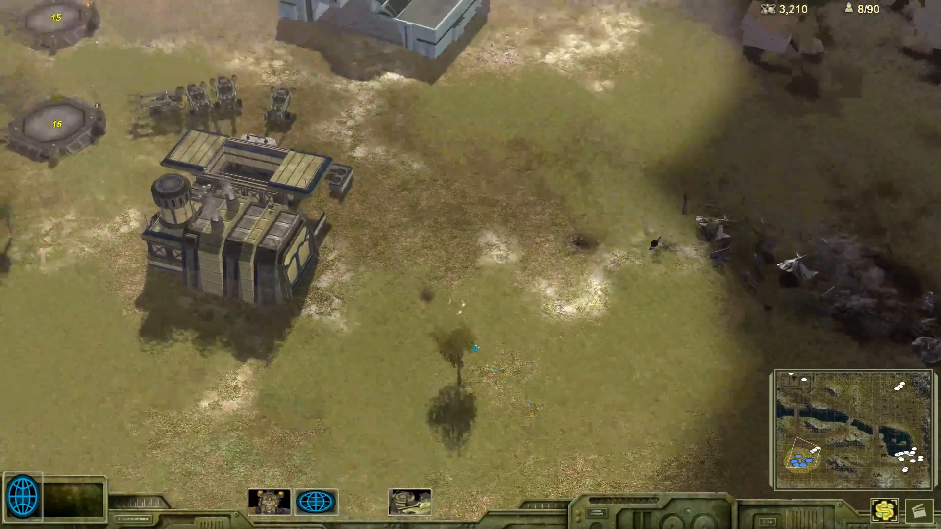